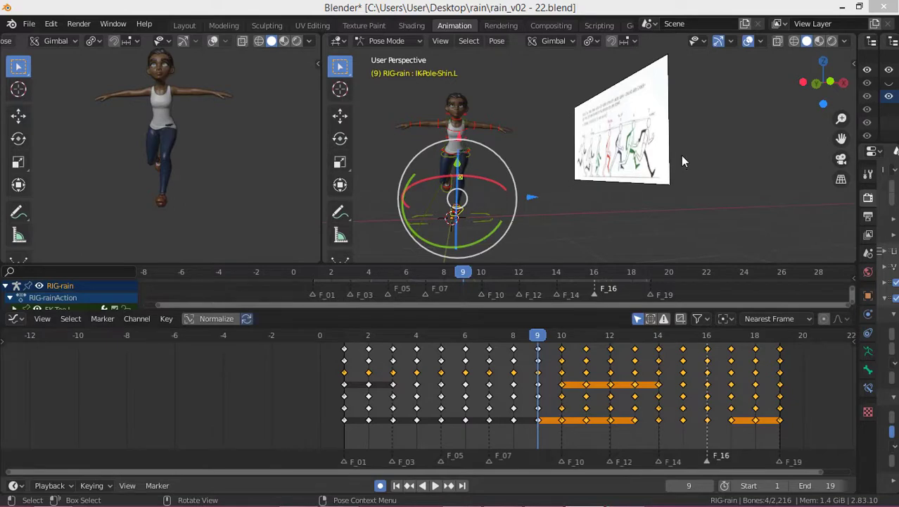
Delete all keyframes of the torso, neck, shoulder and arm controls across the timeline.
{"action": "middle_click_drag", "start_coordinate": [484, 144], "coordinate": [490, 163]}
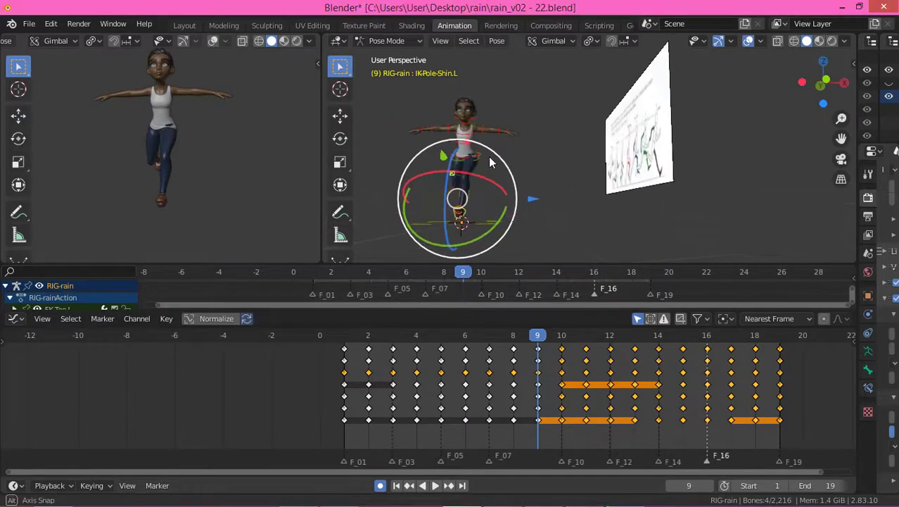
{"action": "scroll", "coordinate": [466, 123], "scroll_direction": "up", "scroll_amount": 6}
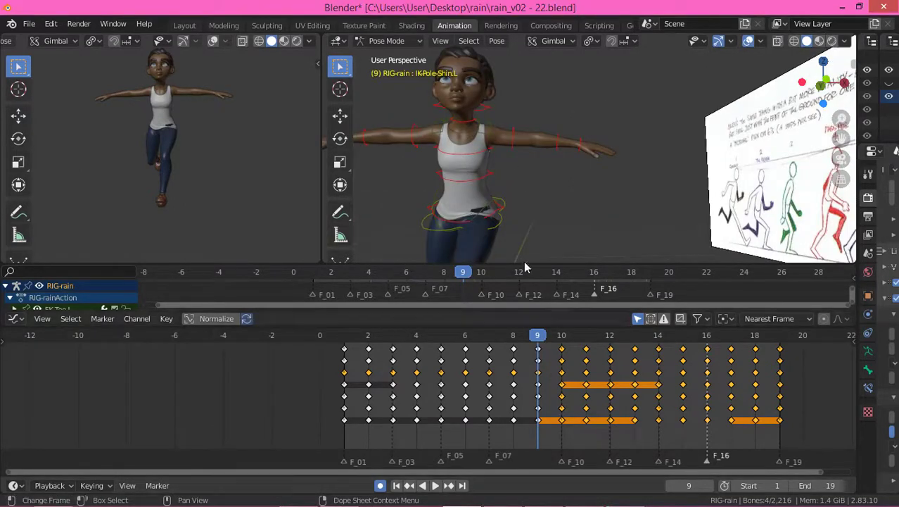
{"action": "left_click", "coordinate": [589, 173]}
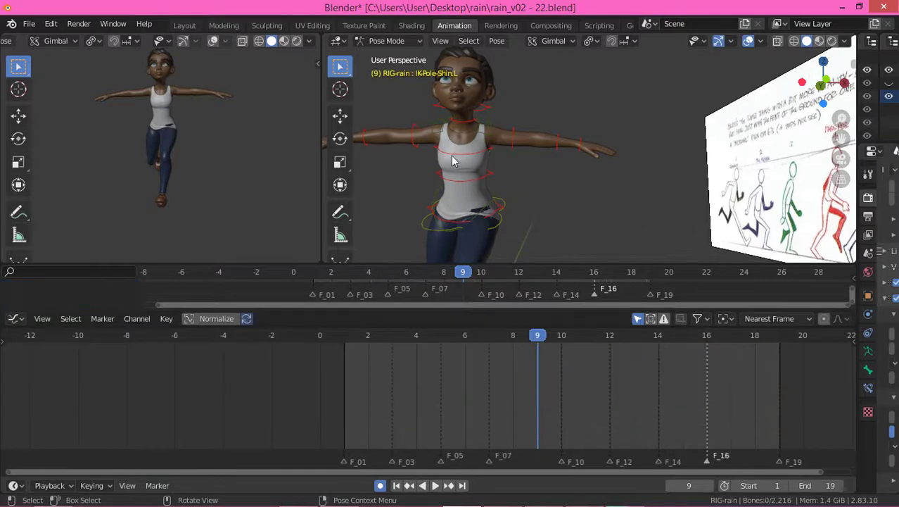
{"action": "middle_click_drag", "start_coordinate": [455, 159], "coordinate": [622, 186], "text": "shift"}
{"action": "middle_click_drag", "start_coordinate": [653, 250], "coordinate": [640, 214], "text": "shift"}
{"action": "left_click_drag", "start_coordinate": [380, 103], "coordinate": [707, 192]}
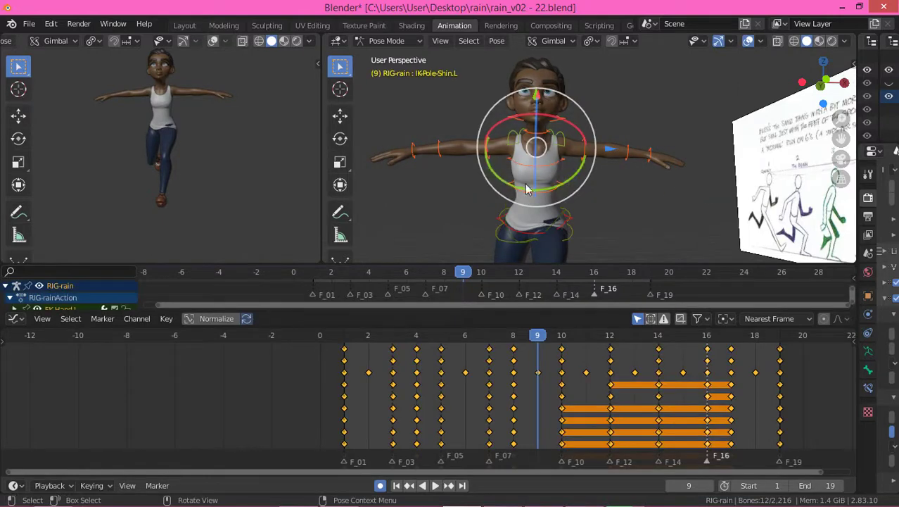
{"action": "left_click_drag", "start_coordinate": [314, 361], "coordinate": [850, 425]}
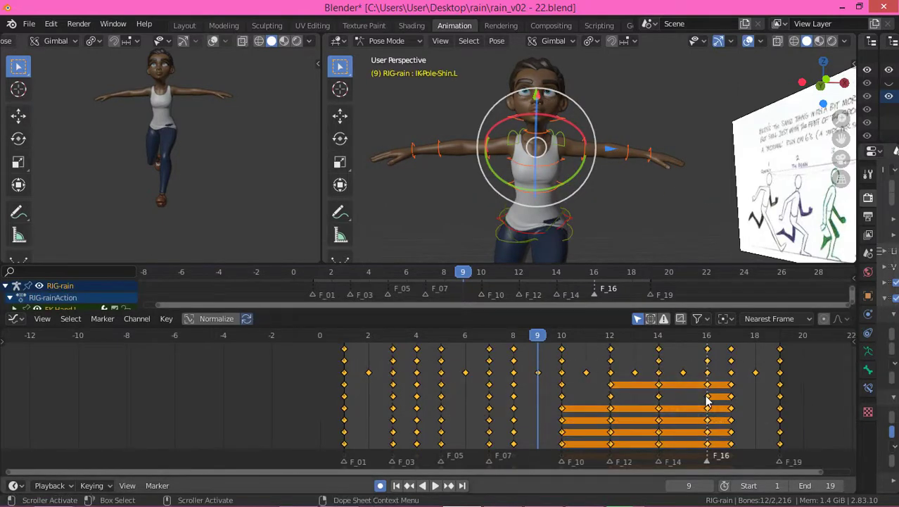
{"action": "key", "text": "Delete"}
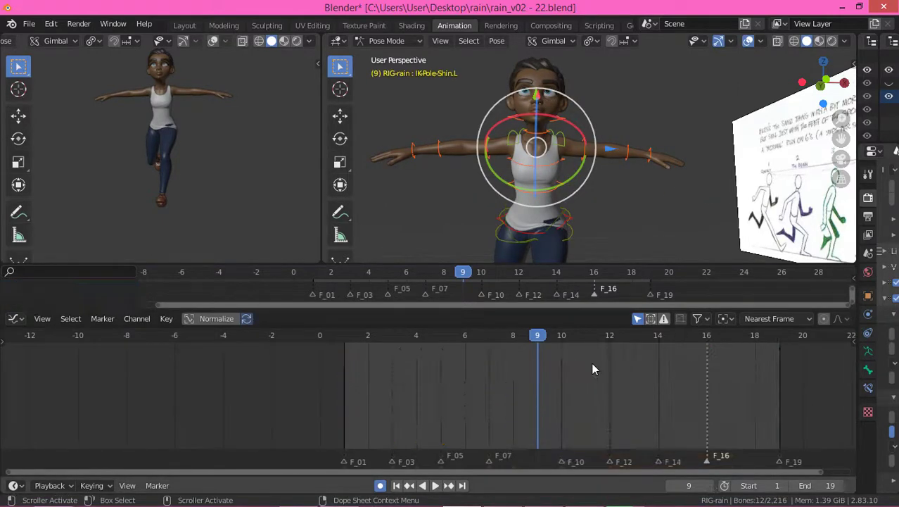
On frame 1, rotate the FK-Chest and FK-RibCage controls together about -29° around the gimbal Y axis.
{"action": "left_click", "coordinate": [346, 335]}
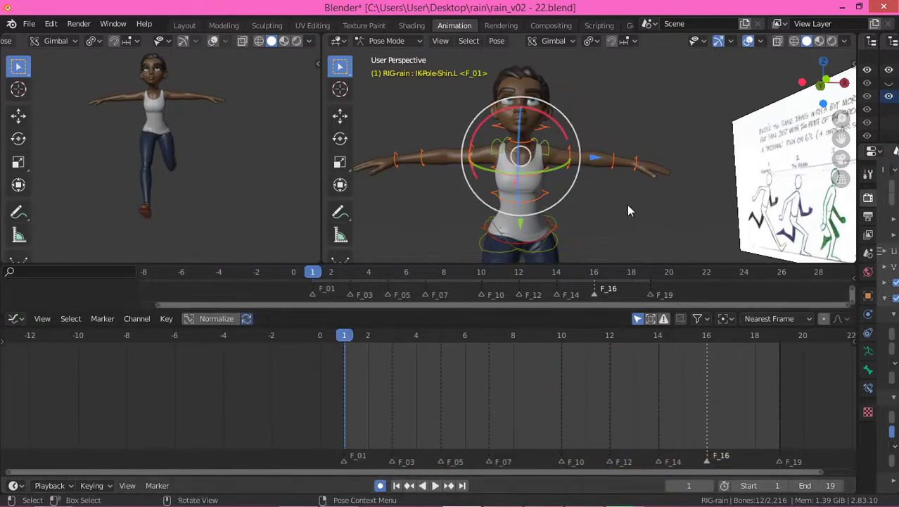
{"action": "key", "text": "alt+a"}
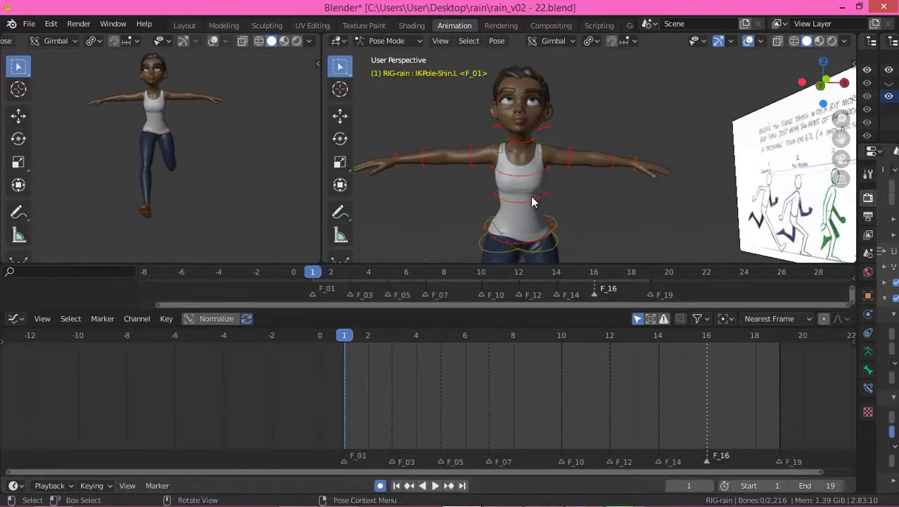
{"action": "left_click", "coordinate": [530, 174]}
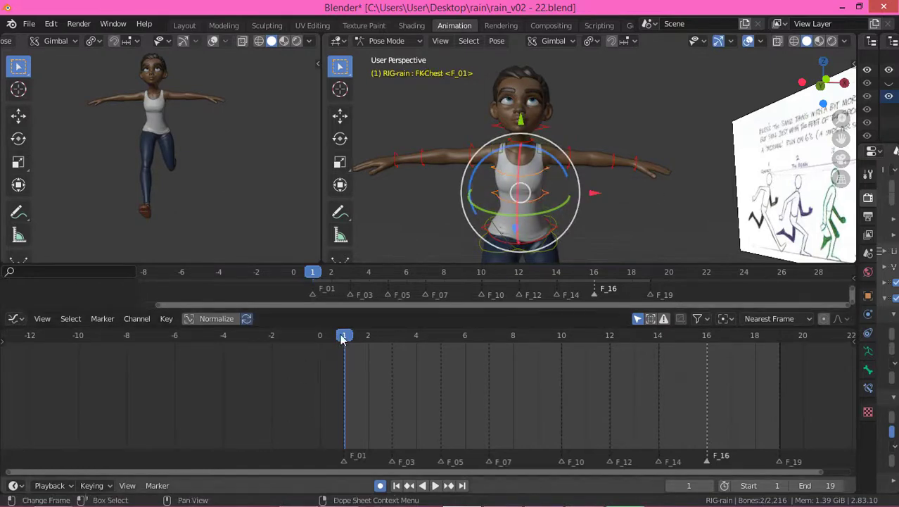
{"action": "middle_click_drag", "start_coordinate": [485, 204], "coordinate": [482, 184]}
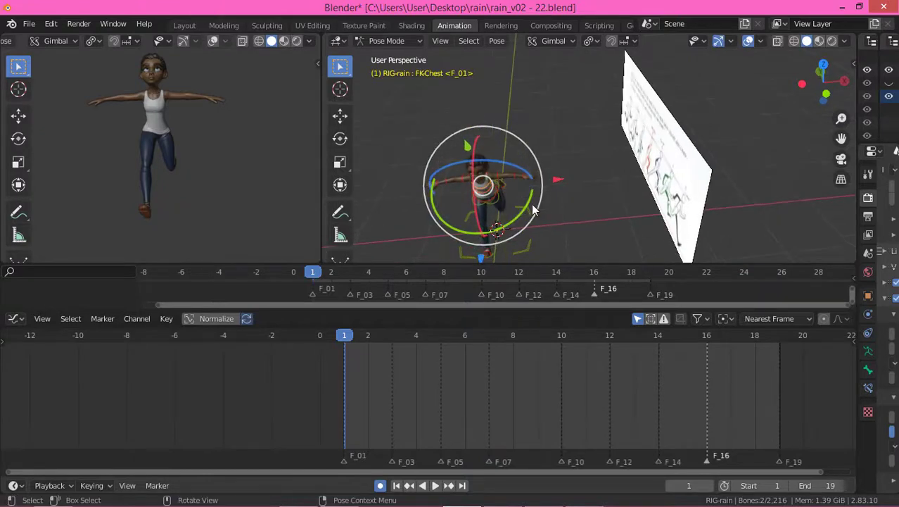
{"action": "left_click_drag", "start_coordinate": [531, 197], "coordinate": [531, 207]}
{"action": "key", "text": "ctrl+z"}
{"action": "left_click_drag", "start_coordinate": [531, 201], "coordinate": [518, 211]}
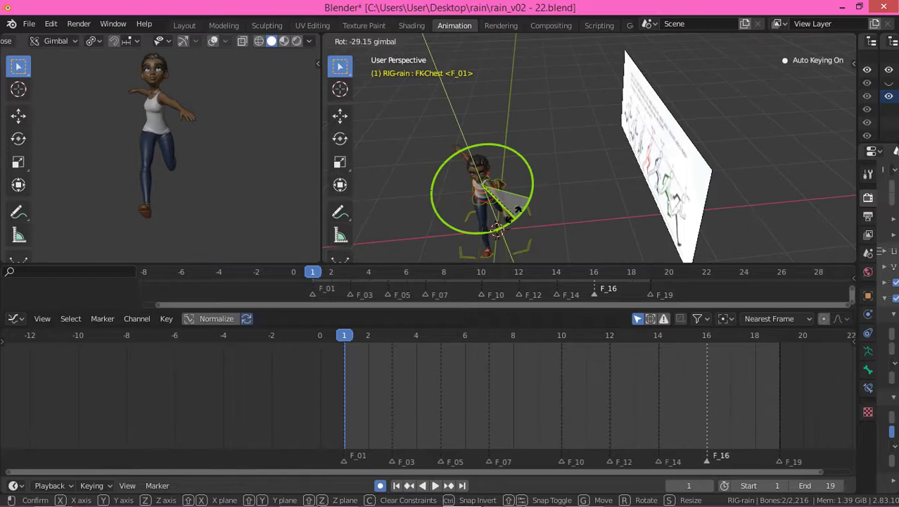
{"action": "left_click_drag", "start_coordinate": [517, 211], "coordinate": [517, 211]}
{"action": "middle_click_drag", "start_coordinate": [517, 211], "coordinate": [505, 193]}
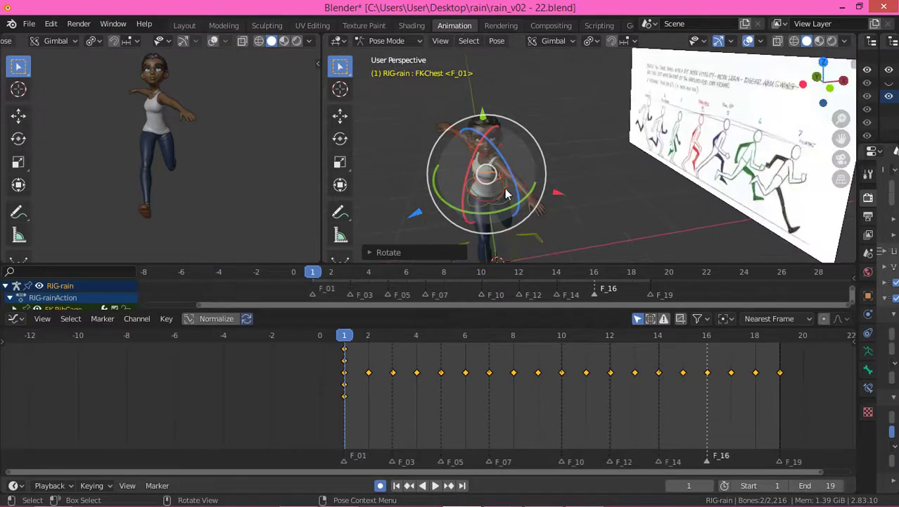
{"action": "scroll", "coordinate": [505, 193], "scroll_direction": "up", "scroll_amount": 3}
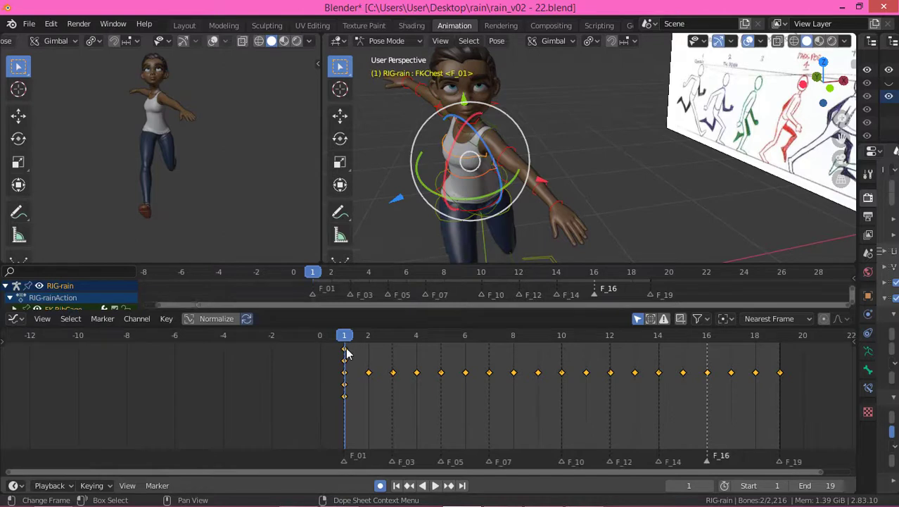
Duplicate the chest and rib cage keys from frame 1 to frame 19, and paste their copied pose flipped on frame 10.
{"action": "key", "text": "shift+d"}
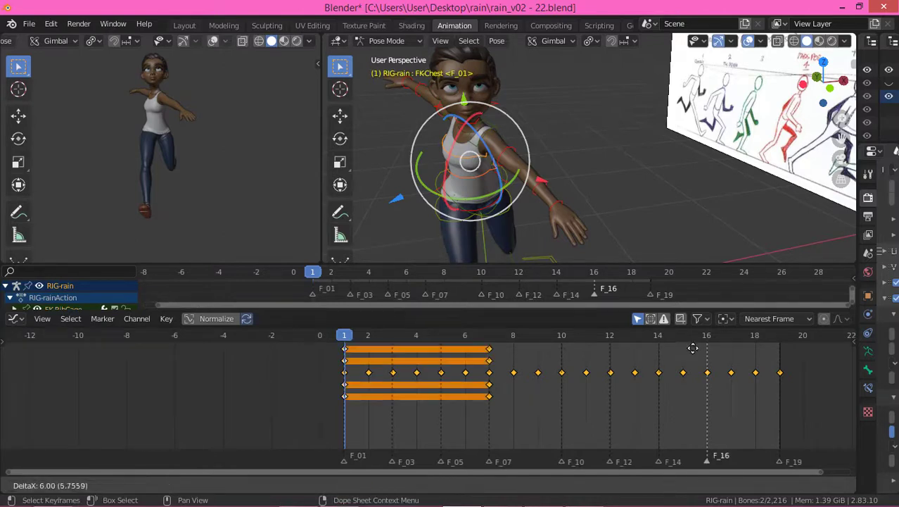
{"action": "left_click", "coordinate": [787, 354]}
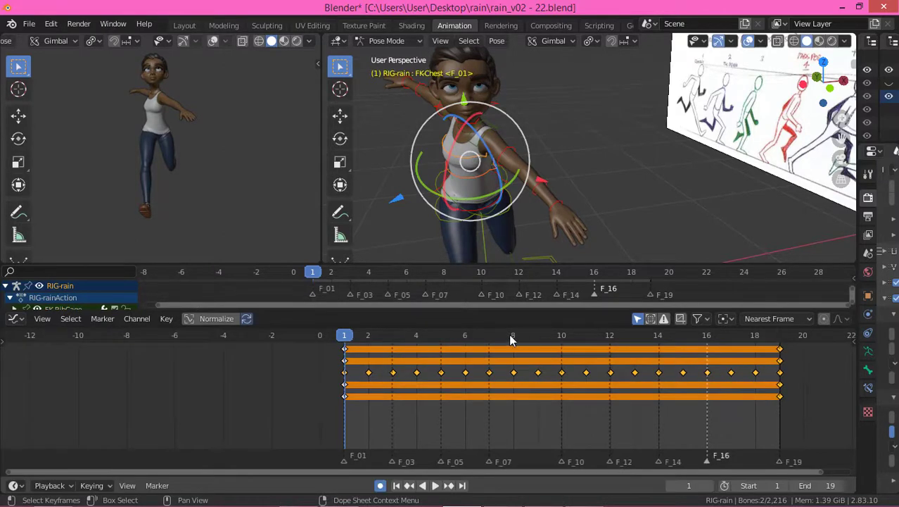
{"action": "left_click_drag", "start_coordinate": [509, 335], "coordinate": [559, 343]}
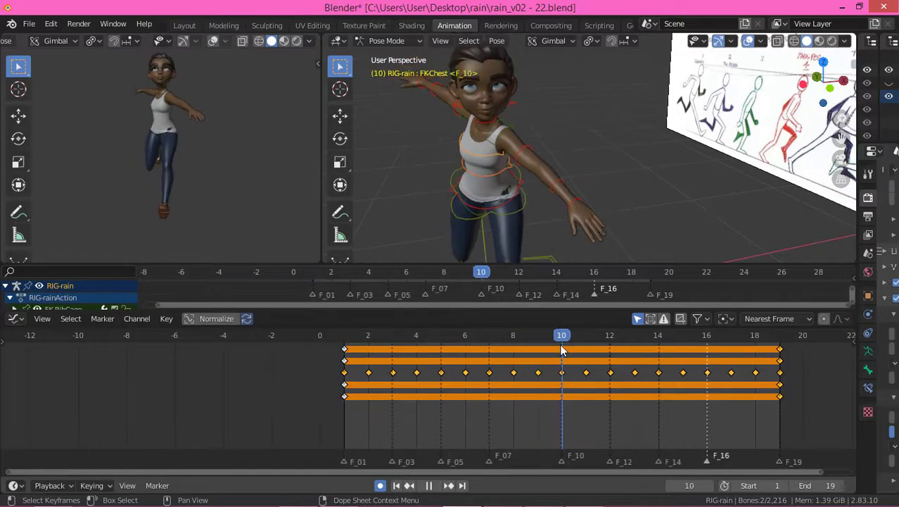
{"action": "right_click", "coordinate": [388, 154]}
{"action": "left_click", "coordinate": [372, 131]}
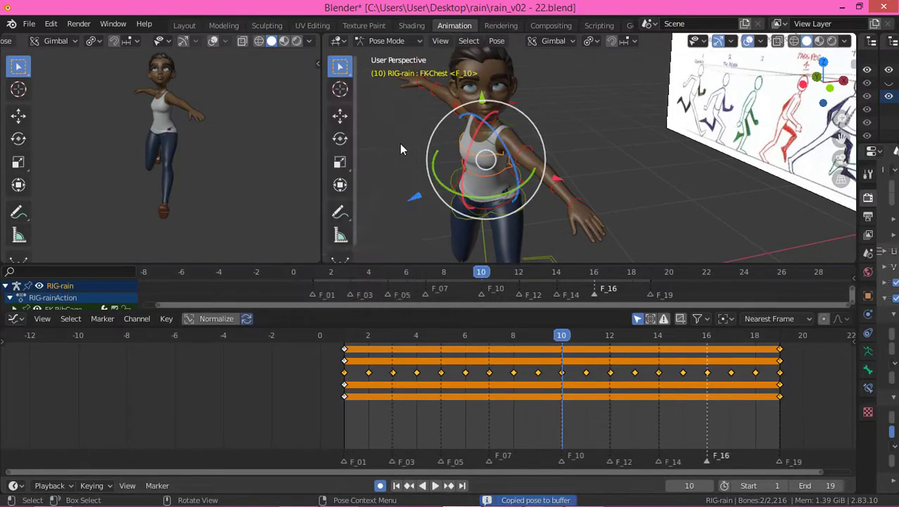
{"action": "right_click", "coordinate": [404, 148]}
{"action": "left_click", "coordinate": [394, 174]}
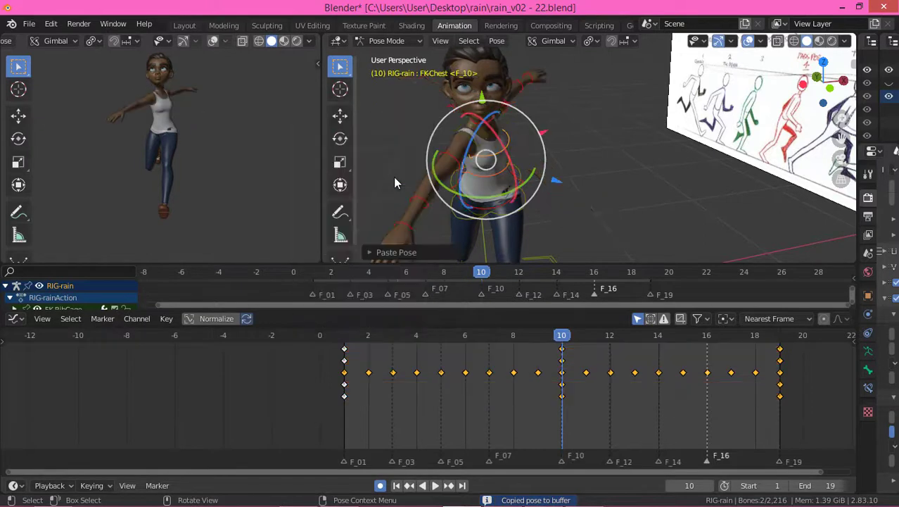
Play back the upper-body twist in the run cycle and stop at frame 7.
{"action": "key", "text": "space"}
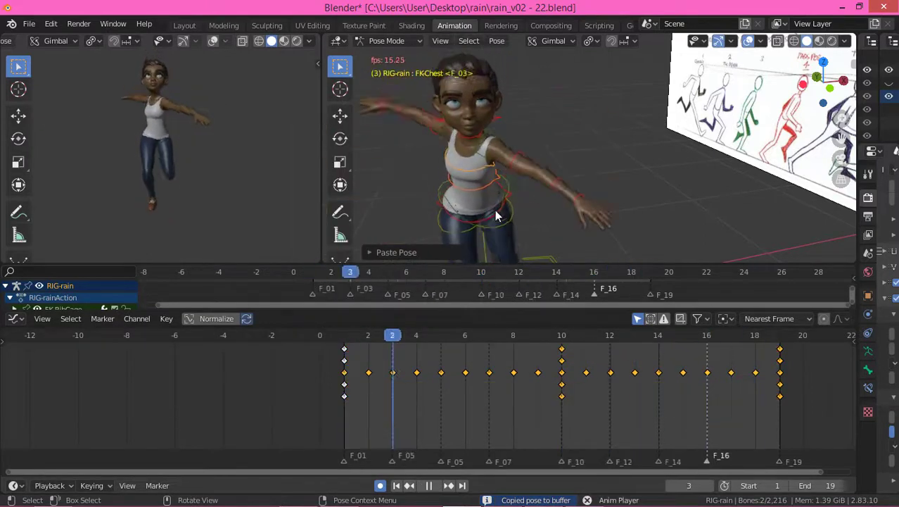
{"action": "scroll", "coordinate": [498, 194], "scroll_direction": "down", "scroll_amount": 5}
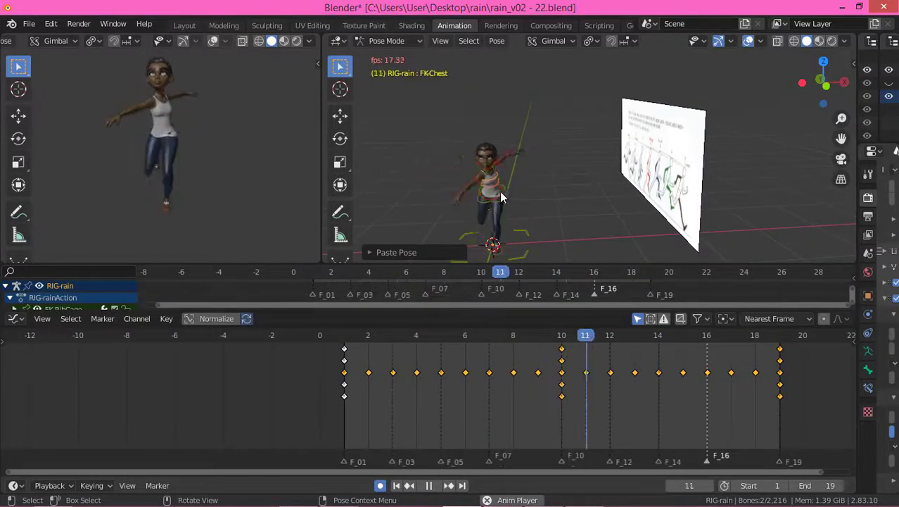
{"action": "scroll", "coordinate": [500, 190], "scroll_direction": "up", "scroll_amount": 5}
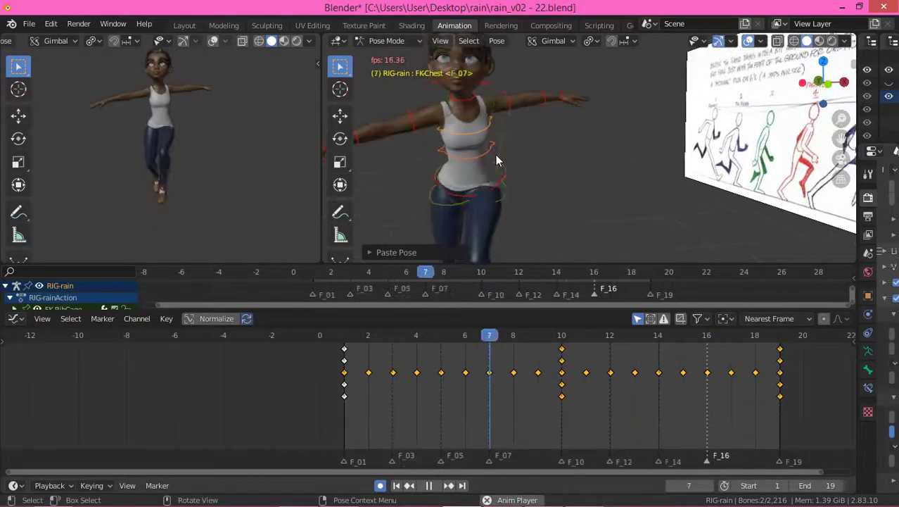
{"action": "key", "text": "space"}
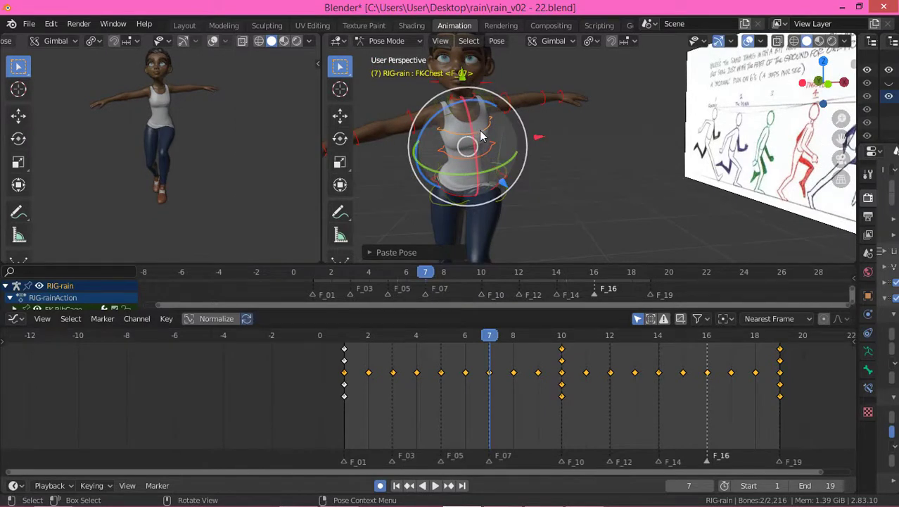
Select only the FK-Chest control, enlarge the Graph Editor and expand the control's channels.
{"action": "left_click", "coordinate": [480, 132]}
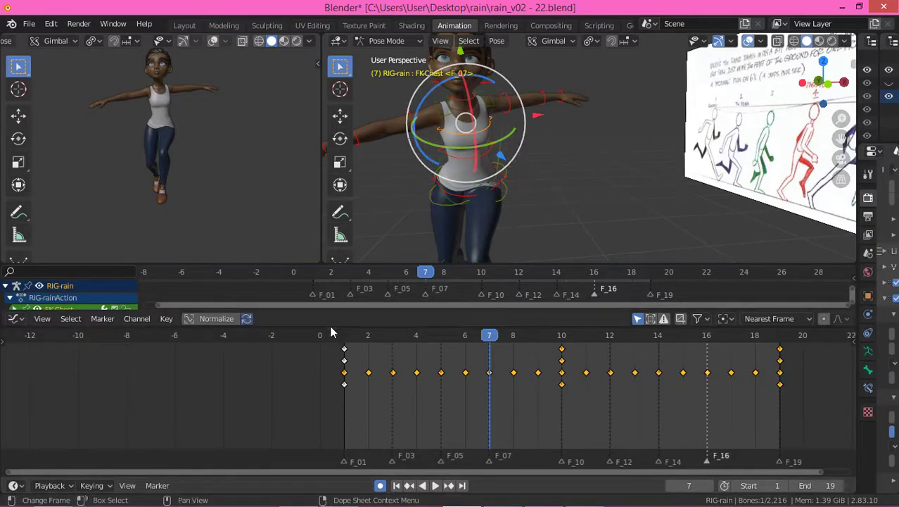
{"action": "left_click_drag", "start_coordinate": [330, 323], "coordinate": [332, 323]}
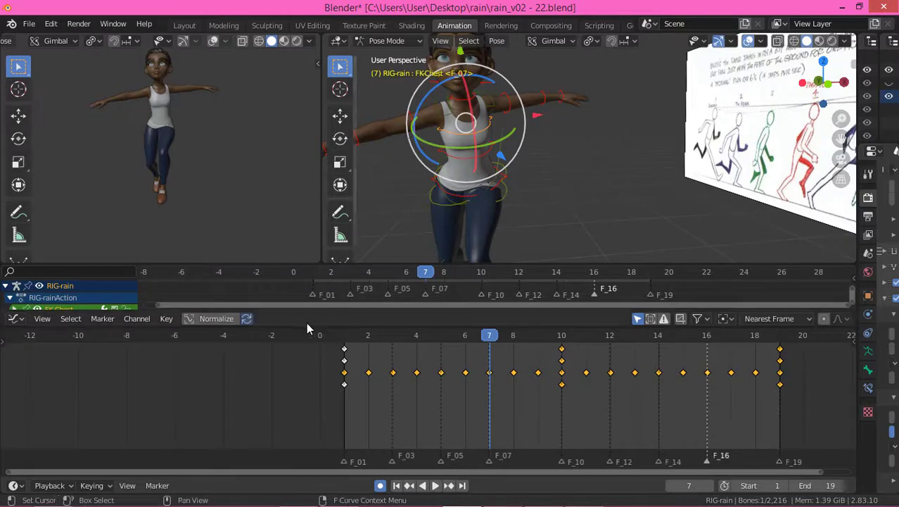
{"action": "left_click_drag", "start_coordinate": [307, 325], "coordinate": [304, 414]}
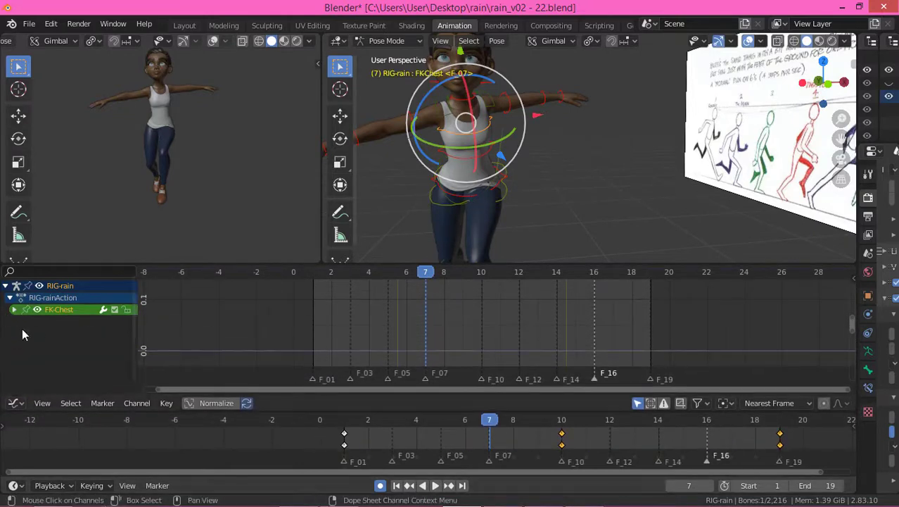
{"action": "left_click", "coordinate": [13, 310]}
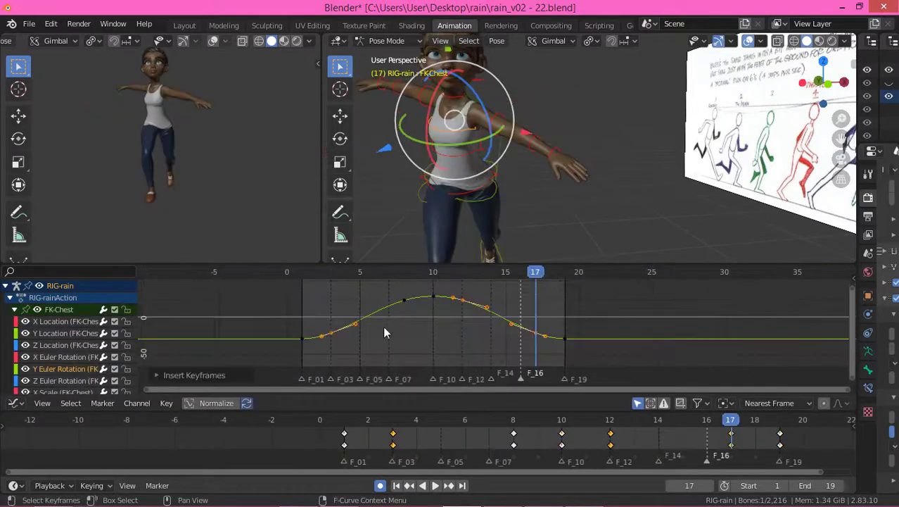
Lower the FK-Chest Y Euler Rotation keys at frames 3 and 17 slightly to smooth the curve.
{"action": "left_click_drag", "start_coordinate": [327, 324], "coordinate": [546, 342]}
{"action": "key", "text": "g"}
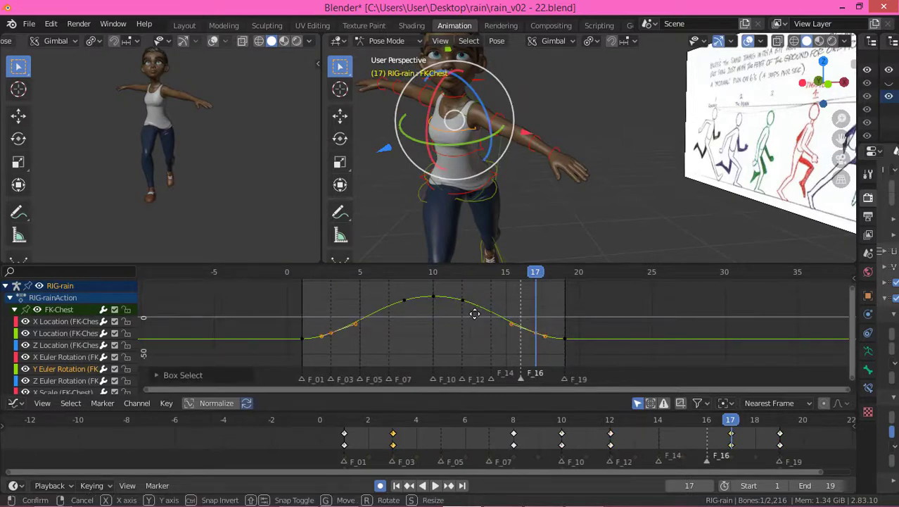
{"action": "left_click", "coordinate": [476, 315]}
{"action": "left_click", "coordinate": [254, 306]}
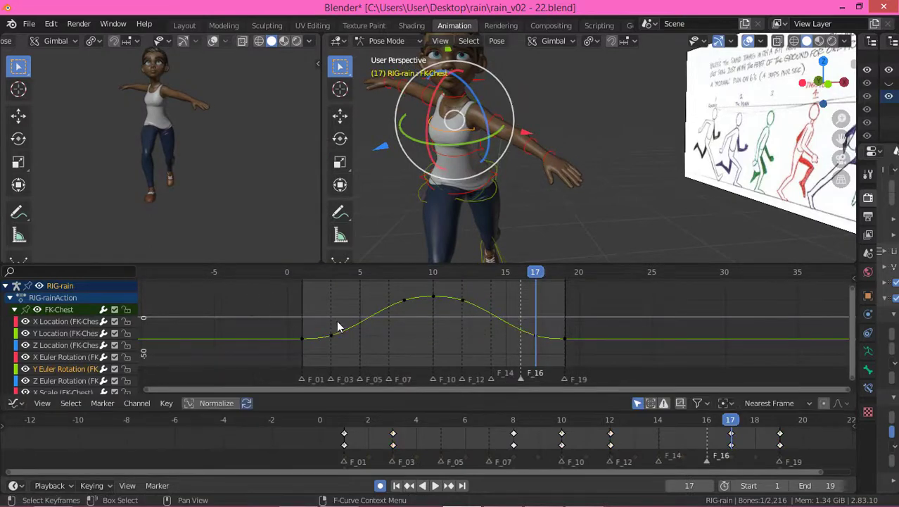
Shift all FK-Chest Y Euler Rotation keys one frame later along the time axis and play back the animation.
{"action": "key", "text": "a"}
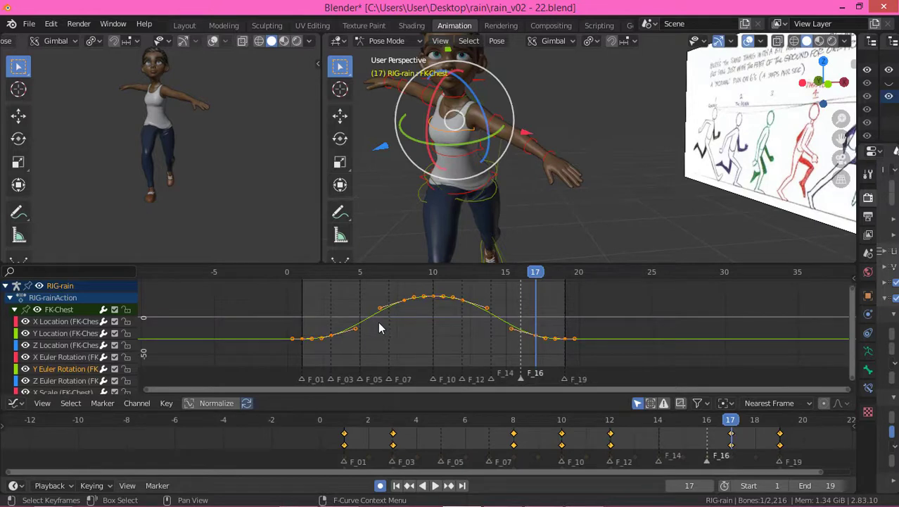
{"action": "key", "text": "g"}
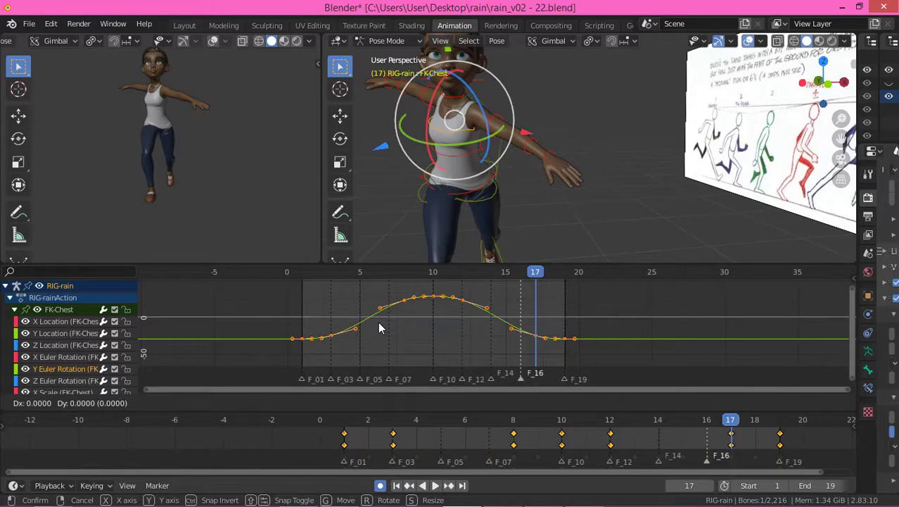
{"action": "key", "text": "x"}
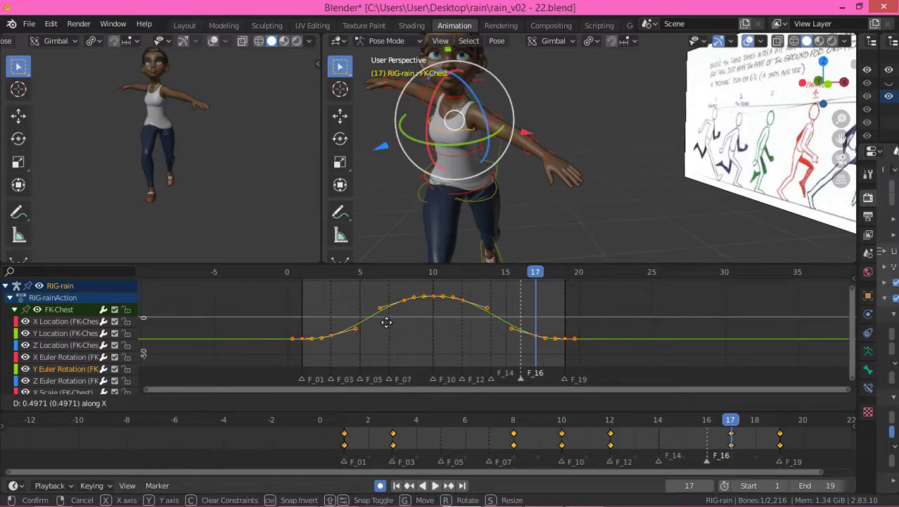
{"action": "left_click", "coordinate": [397, 325]}
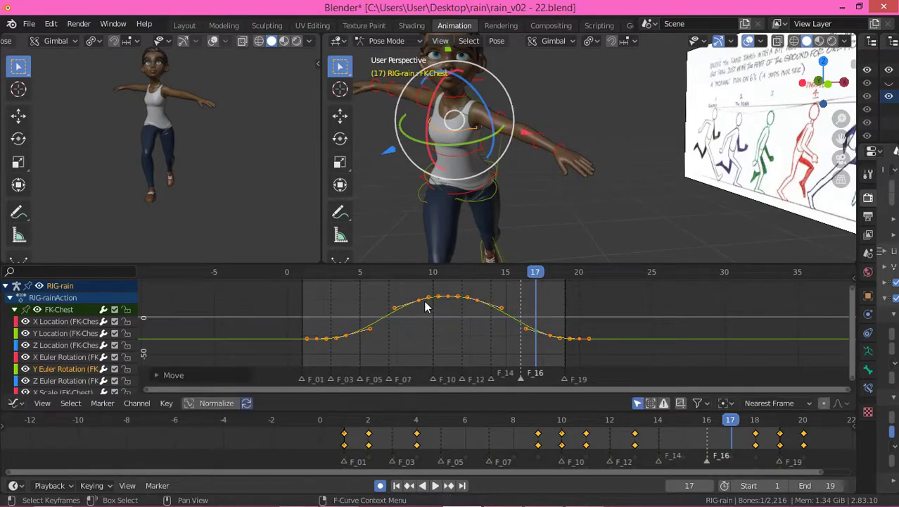
{"action": "left_click", "coordinate": [469, 318]}
{"action": "key", "text": "space"}
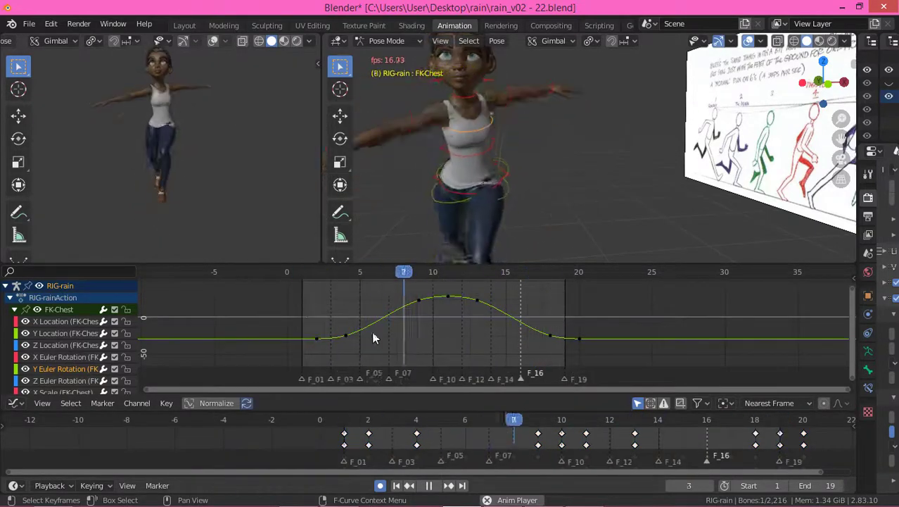
{"action": "key", "text": "space"}
{"action": "key", "text": "a"}
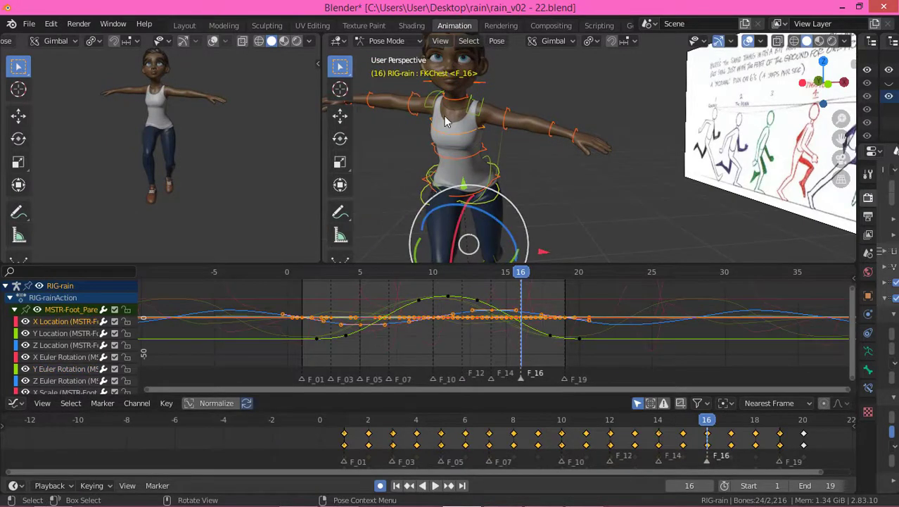
{"action": "left_click", "coordinate": [42, 403]}
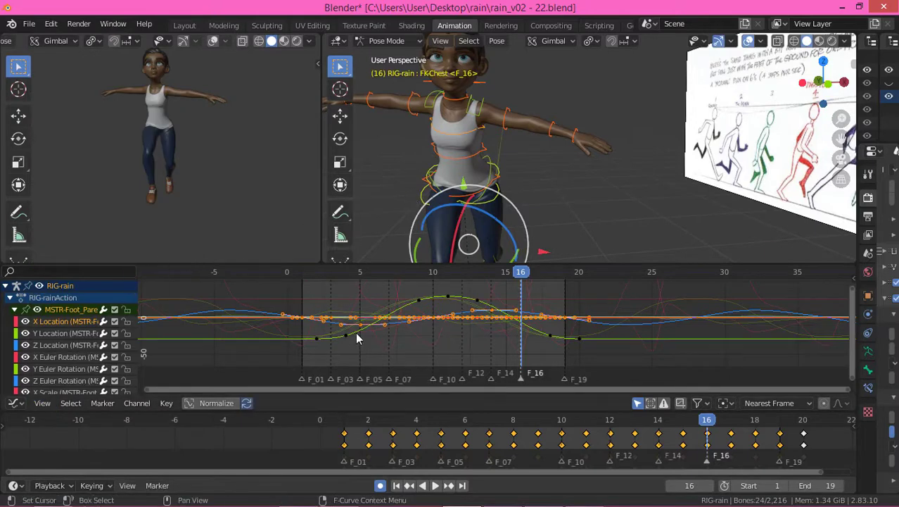
{"action": "left_click", "coordinate": [477, 147]}
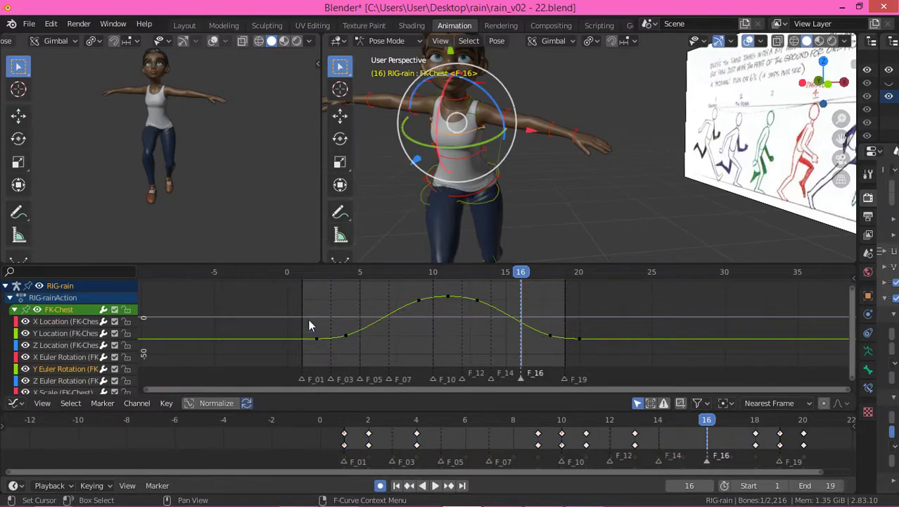
Make the FK-Chest Y Euler Rotation curve extrapolate cyclically and play back the animation.
{"action": "key", "text": "a"}
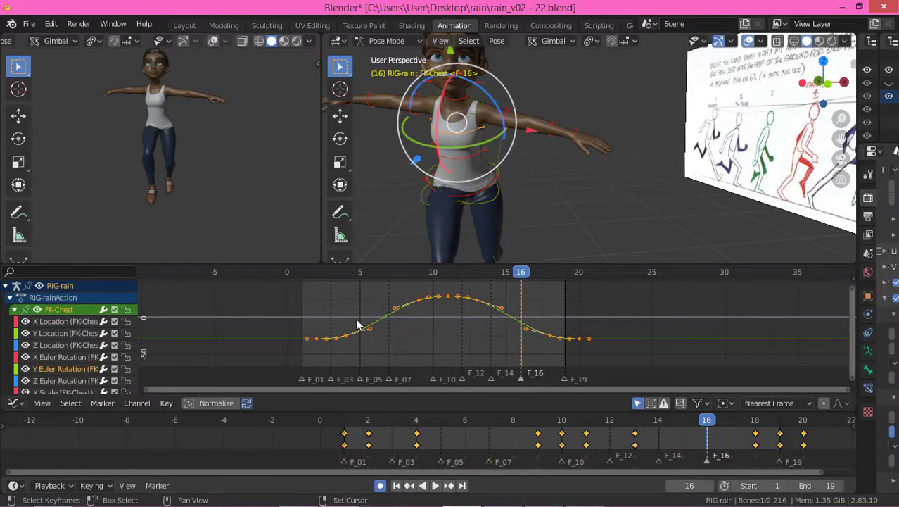
{"action": "key", "text": "shift+e"}
{"action": "left_click", "coordinate": [333, 322]}
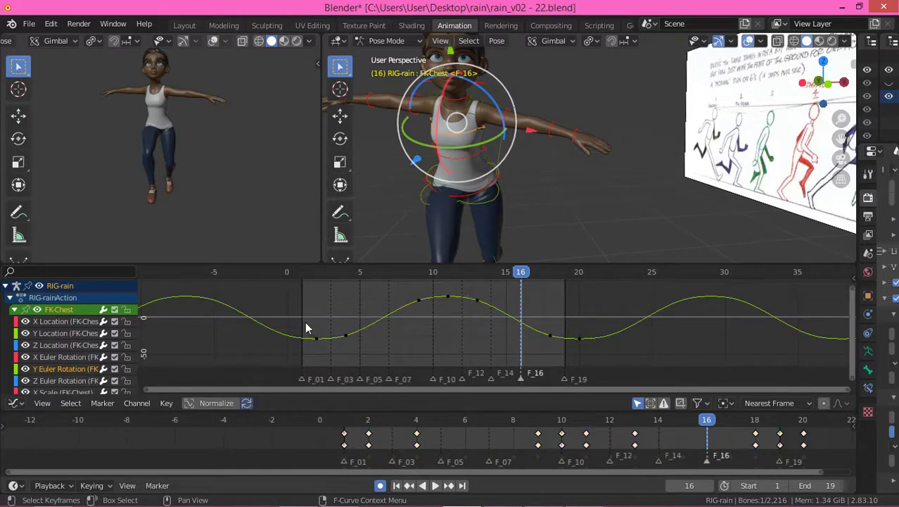
{"action": "key", "text": "space"}
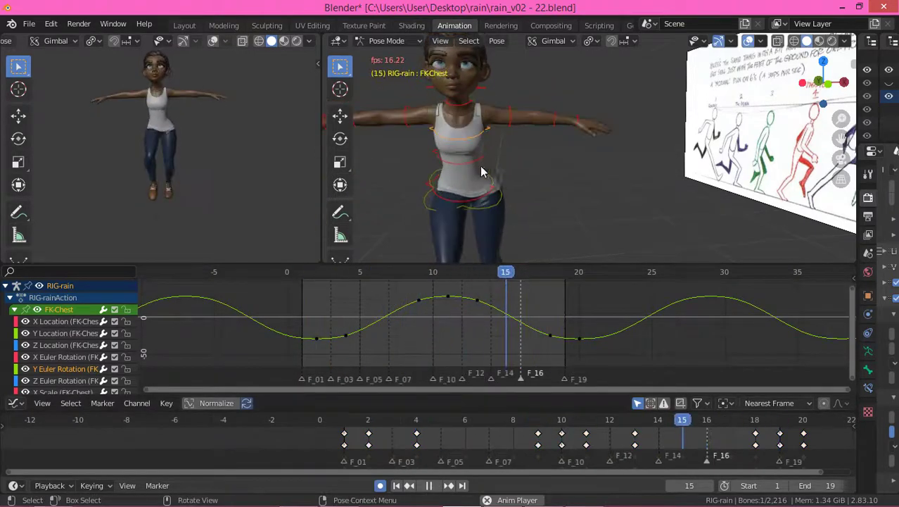
Select the FK-RibCage control and insert keys on only its Y Euler Rotation channel at frames 7 and 13.
{"action": "left_click", "coordinate": [451, 168]}
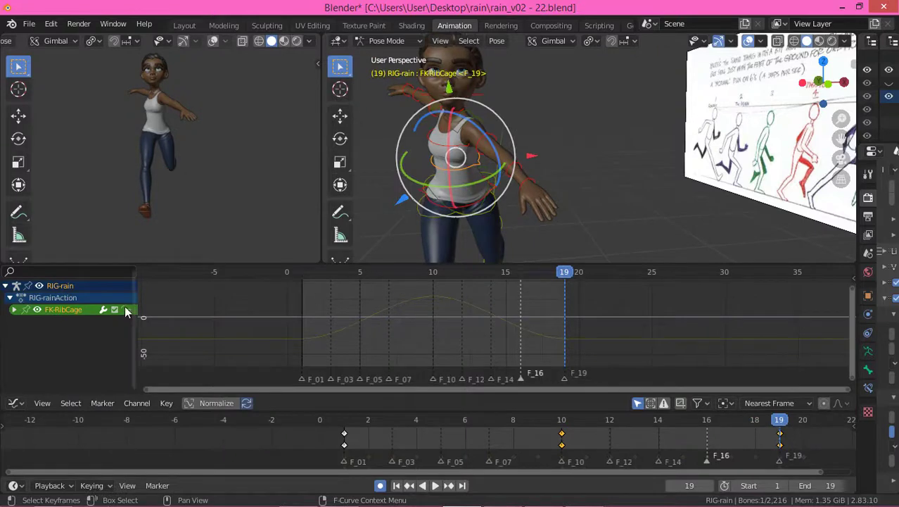
{"action": "left_click", "coordinate": [14, 310]}
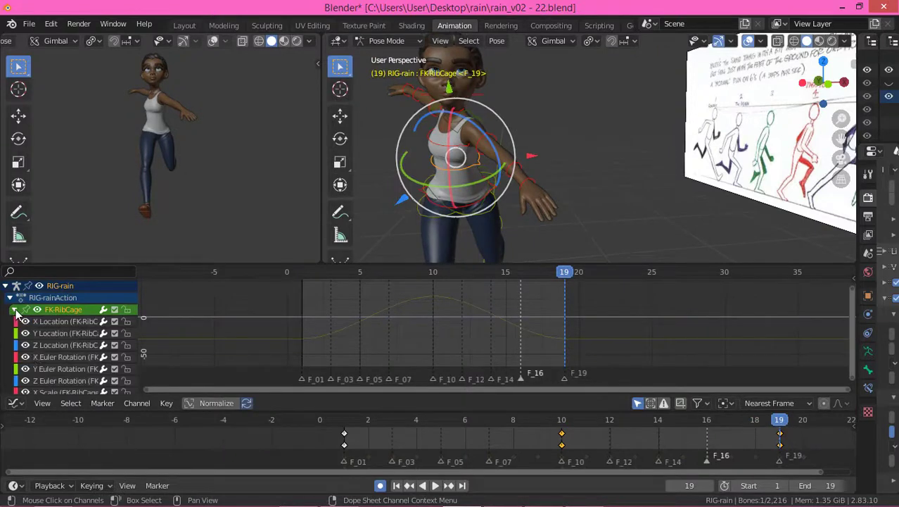
{"action": "left_click", "coordinate": [61, 368]}
{"action": "left_click_drag", "start_coordinate": [415, 277], "coordinate": [389, 276]}
{"action": "key", "text": "i"}
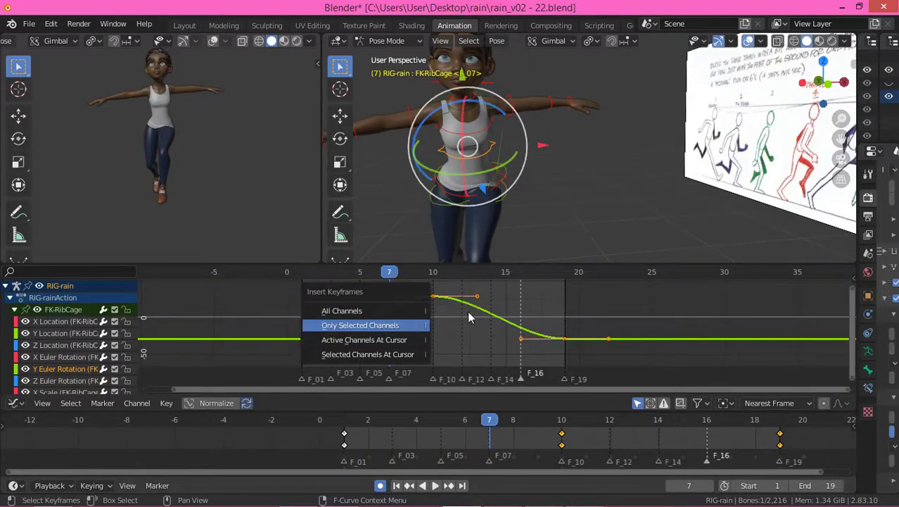
{"action": "key", "text": "Return"}
{"action": "left_click", "coordinate": [476, 272]}
{"action": "key", "text": "i"}
{"action": "left_click", "coordinate": [470, 322]}
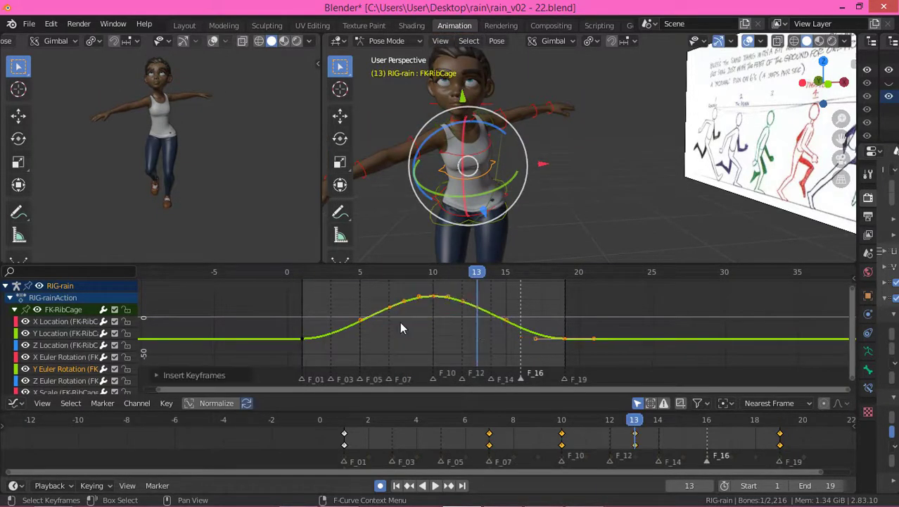
Raise the FK-RibCage Y Euler Rotation keys at frames 7 and 13 slightly to round the top of the curve.
{"action": "left_click", "coordinate": [400, 322]}
{"action": "left_click_drag", "start_coordinate": [377, 308], "coordinate": [486, 307]}
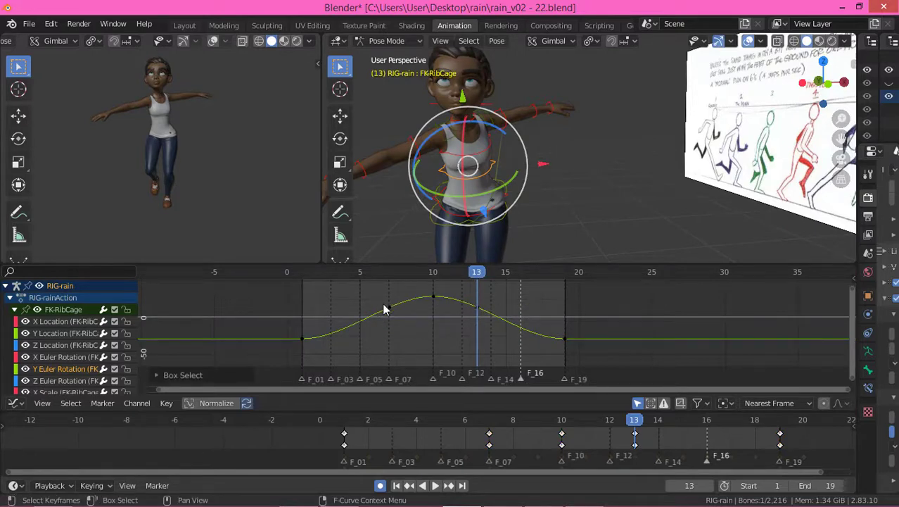
{"action": "left_click_drag", "start_coordinate": [384, 309], "coordinate": [442, 334]}
{"action": "key", "text": "g"}
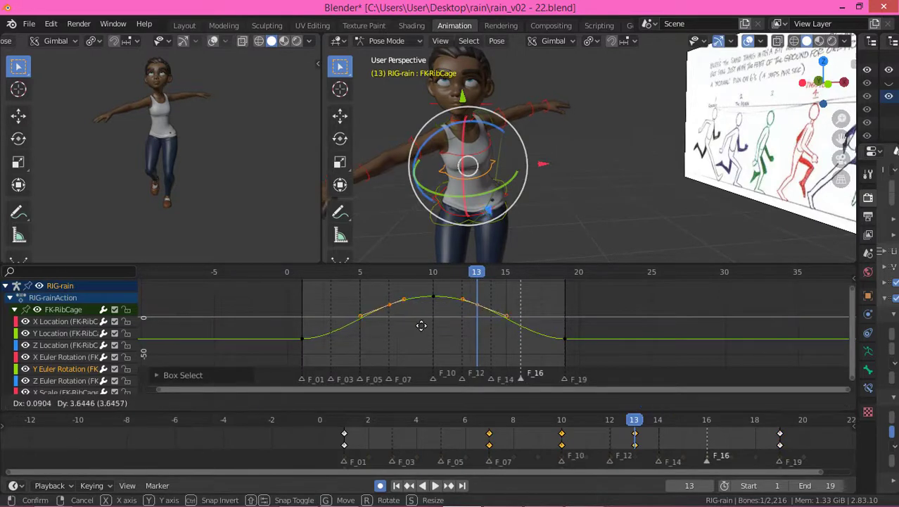
{"action": "left_click", "coordinate": [382, 331]}
Insert keys on the FK-RibCage Y Euler Rotation channel at frames 3 and 17.
{"action": "left_click", "coordinate": [329, 274]}
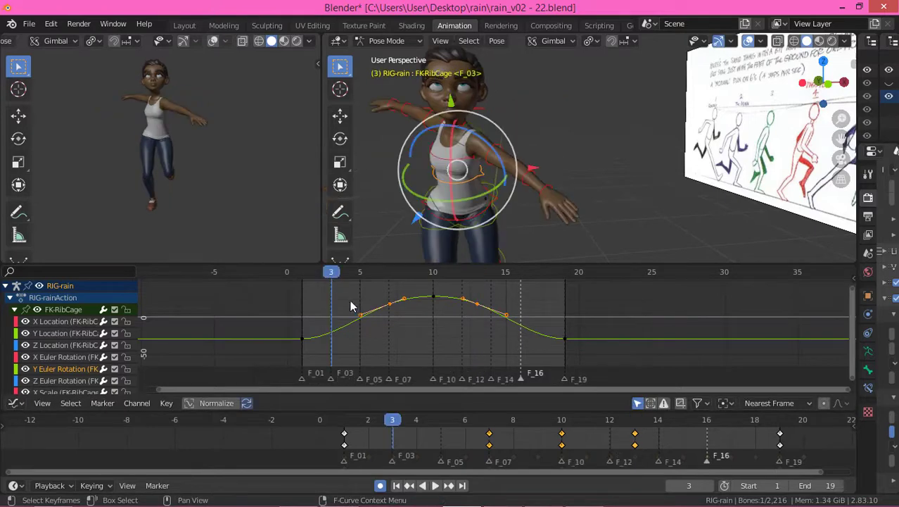
{"action": "key", "text": "i"}
{"action": "left_click", "coordinate": [351, 315]}
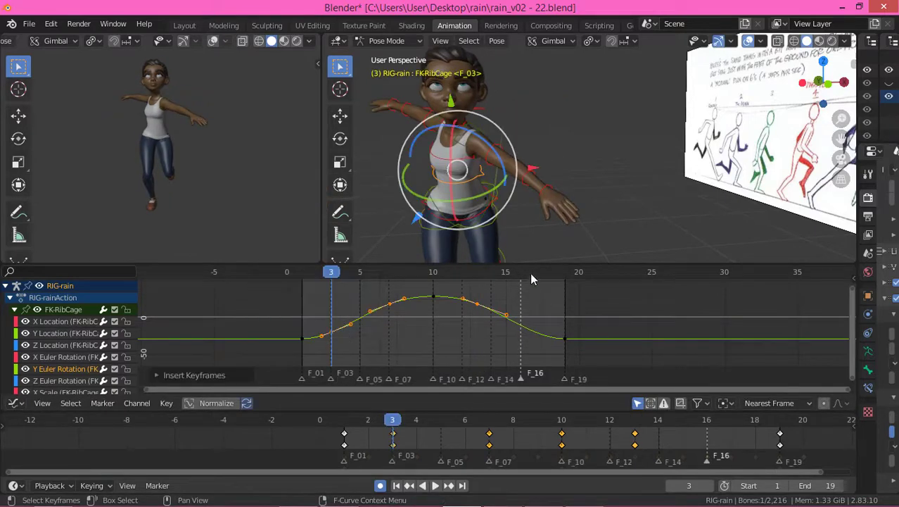
{"action": "left_click", "coordinate": [535, 272]}
{"action": "key", "text": "i"}
{"action": "left_click", "coordinate": [541, 296]}
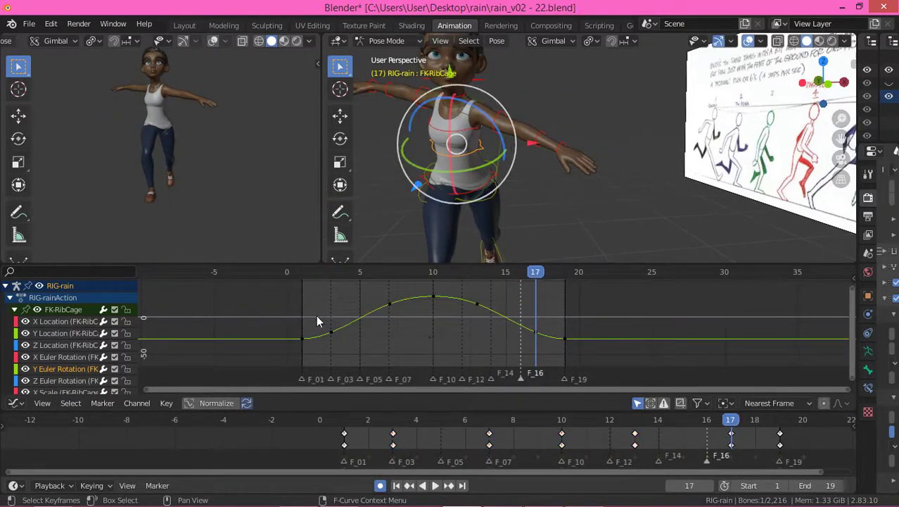
Lower the FK-RibCage Y Euler Rotation keys at frames 3 and 17 slightly to ease both ends of the curve.
{"action": "left_click_drag", "start_coordinate": [315, 322], "coordinate": [571, 342]}
{"action": "left_click", "coordinate": [344, 324]}
{"action": "left_click_drag", "start_coordinate": [306, 324], "coordinate": [536, 342]}
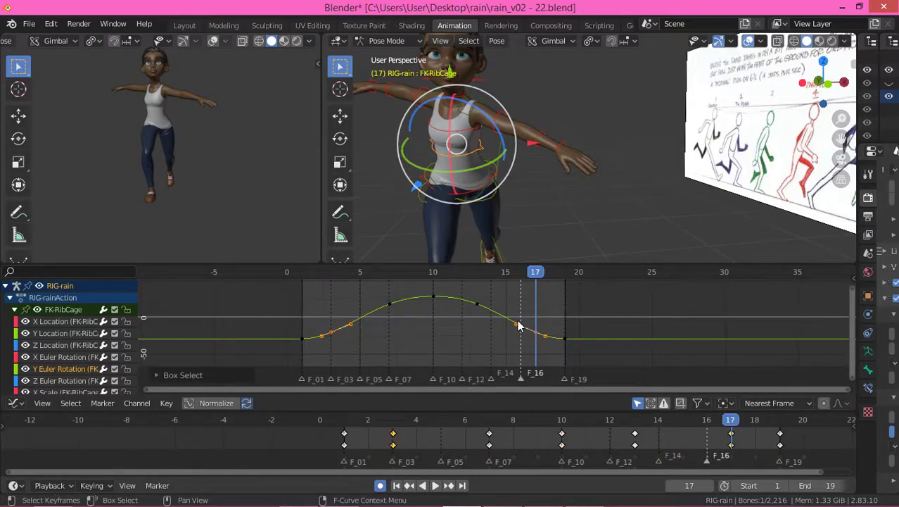
{"action": "key", "text": "g"}
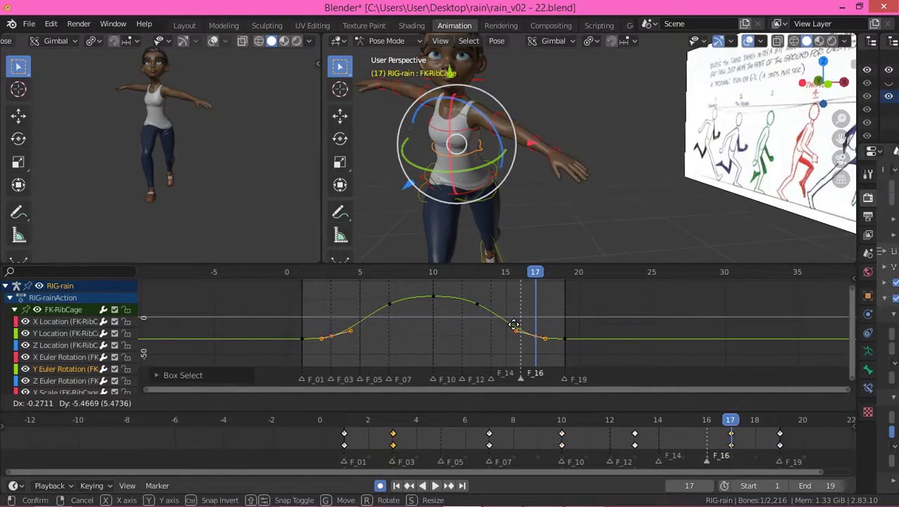
{"action": "left_click", "coordinate": [514, 325]}
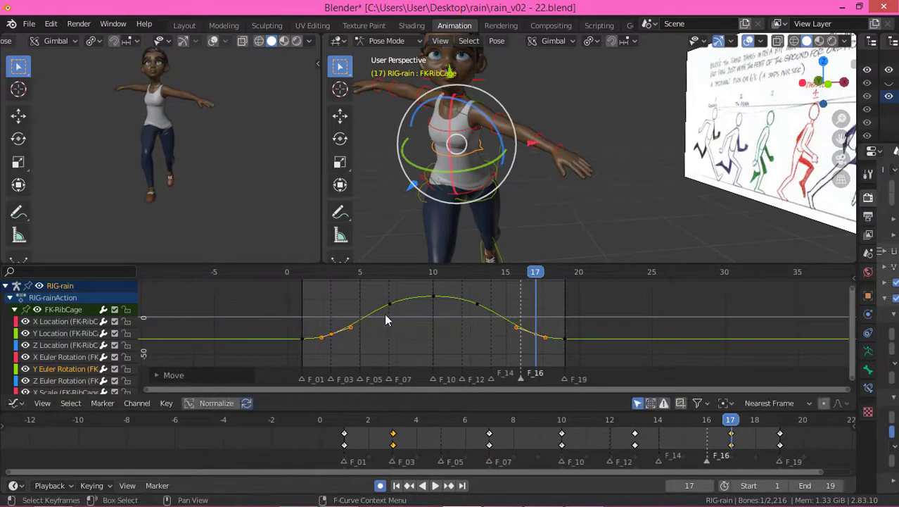
Raise the FK-RibCage Y Euler Rotation keys at frames 7 and 13 a little more and play back the twist.
{"action": "left_click_drag", "start_coordinate": [369, 310], "coordinate": [497, 299]}
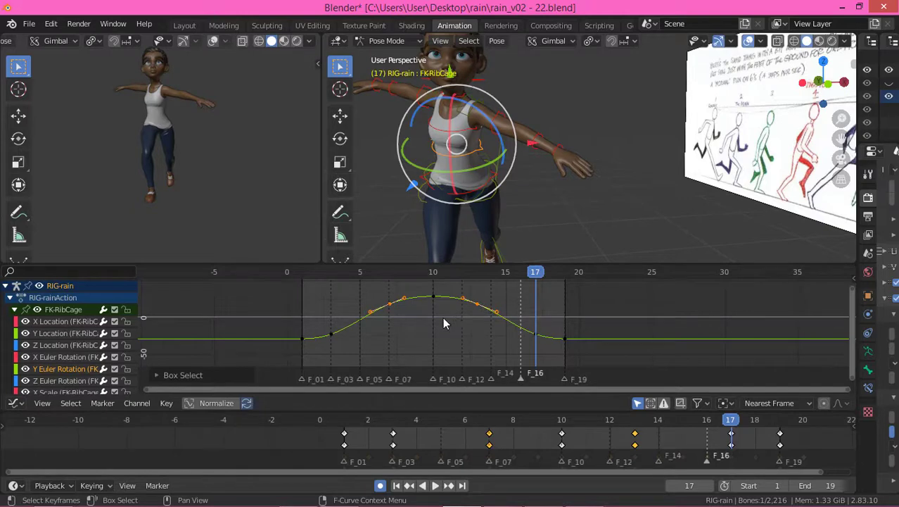
{"action": "key", "text": "g"}
{"action": "left_click", "coordinate": [426, 308]}
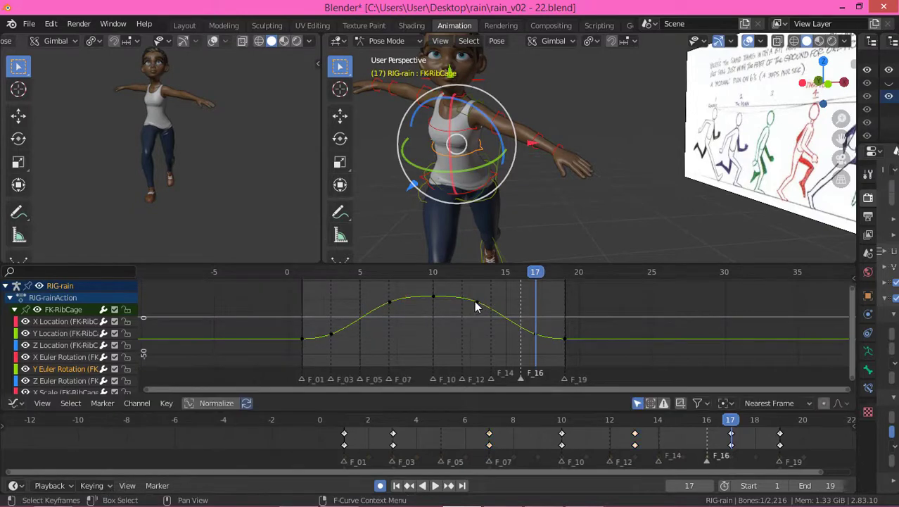
{"action": "left_click", "coordinate": [432, 310]}
{"action": "key", "text": "space"}
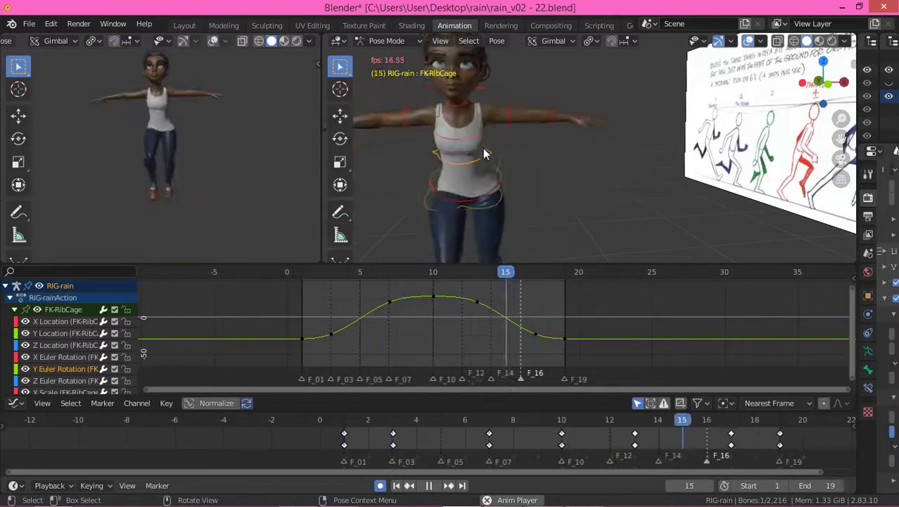
{"action": "key", "text": "space"}
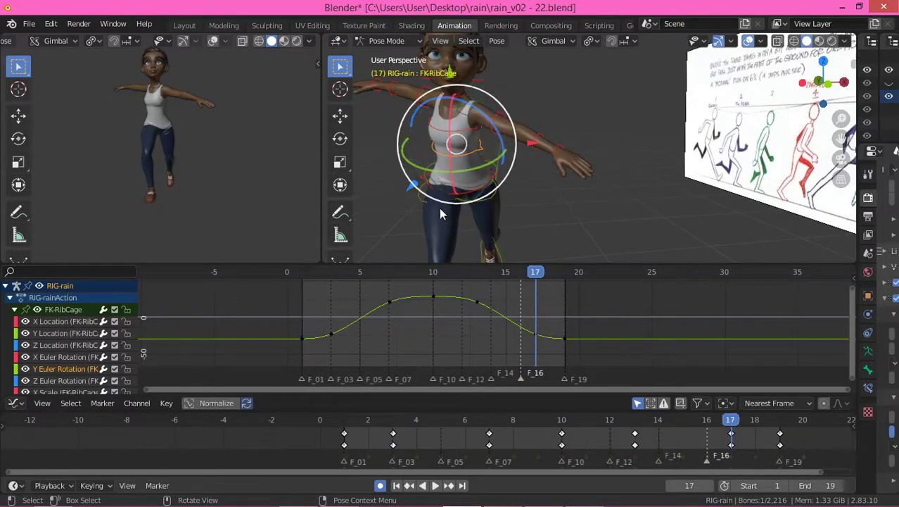
Shift all FK-Chest Y Euler Rotation keys one more frame later, moving them along the time axis only.
{"action": "left_click", "coordinate": [406, 192]}
{"action": "left_click_drag", "start_coordinate": [274, 304], "coordinate": [561, 351]}
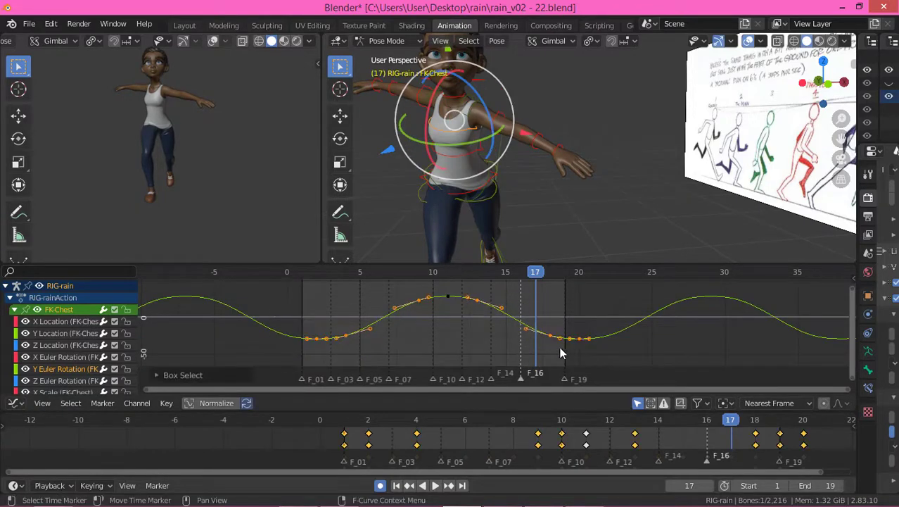
{"action": "left_click_drag", "start_coordinate": [285, 285], "coordinate": [619, 371]}
{"action": "key", "text": "g"}
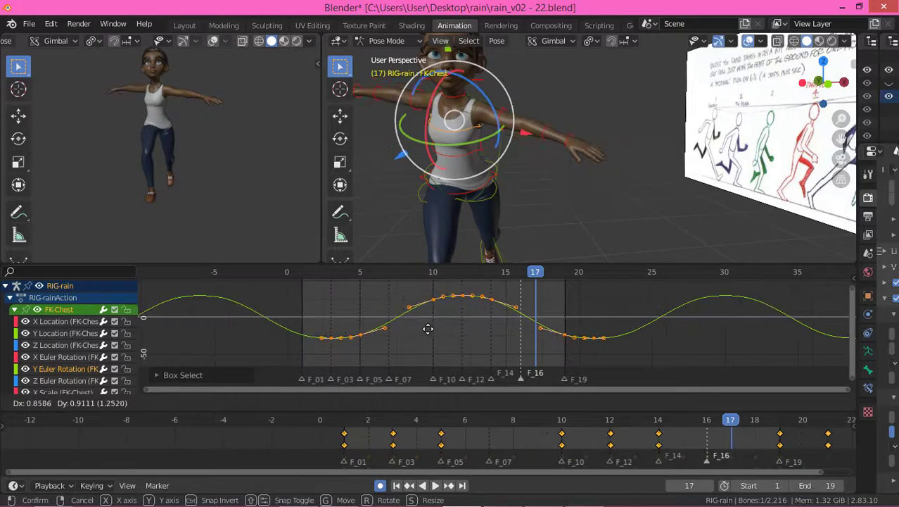
{"action": "left_click", "coordinate": [427, 328]}
{"action": "key", "text": "ctrl+z"}
{"action": "key", "text": "g"}
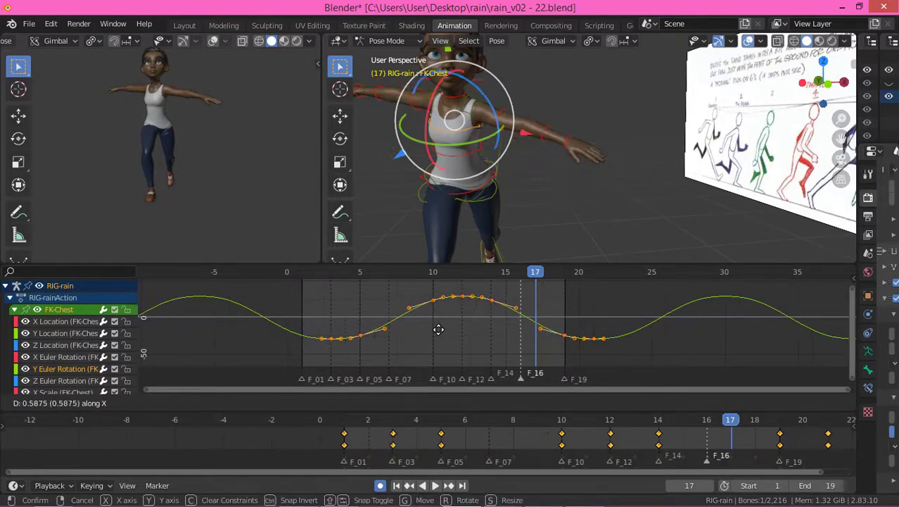
{"action": "left_click", "coordinate": [438, 327]}
Play back the run cycle, examine the upper-body twist from the front and the side, and stop at frame 13.
{"action": "key", "text": "space"}
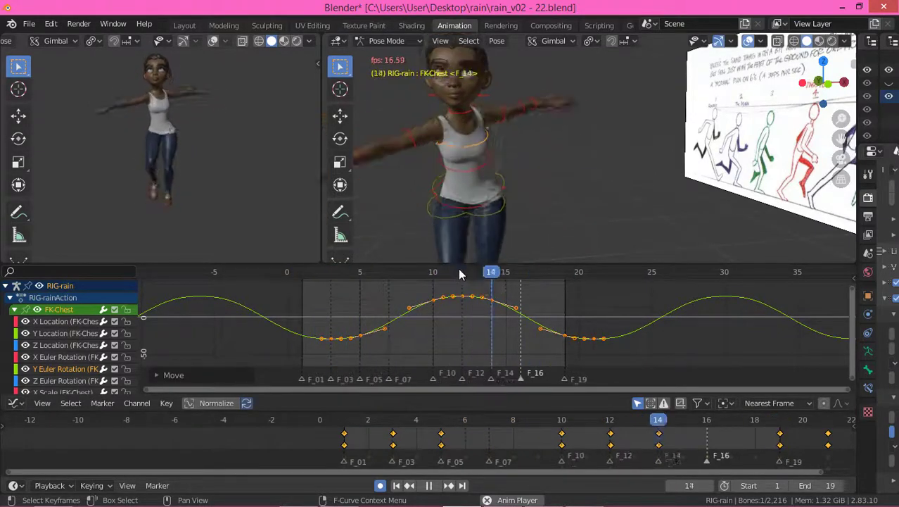
{"action": "middle_click_drag", "start_coordinate": [494, 171], "coordinate": [498, 131]}
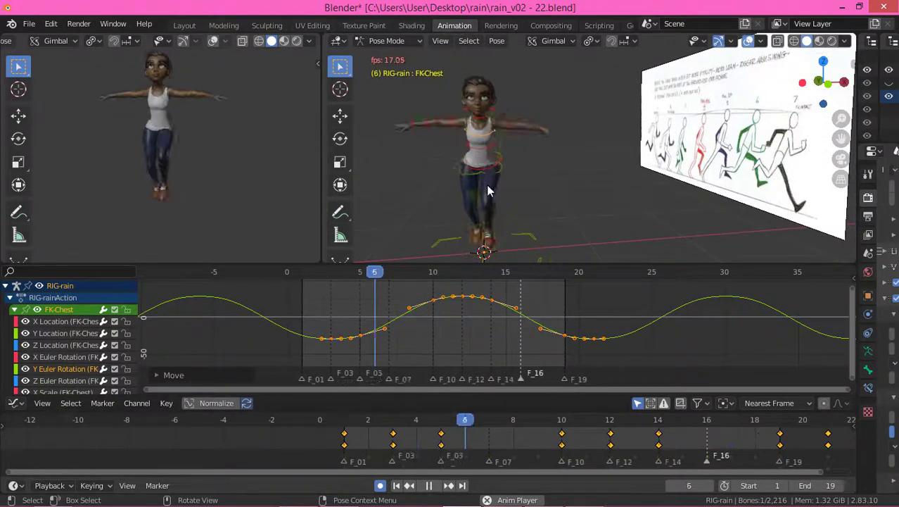
{"action": "left_click", "coordinate": [450, 342]}
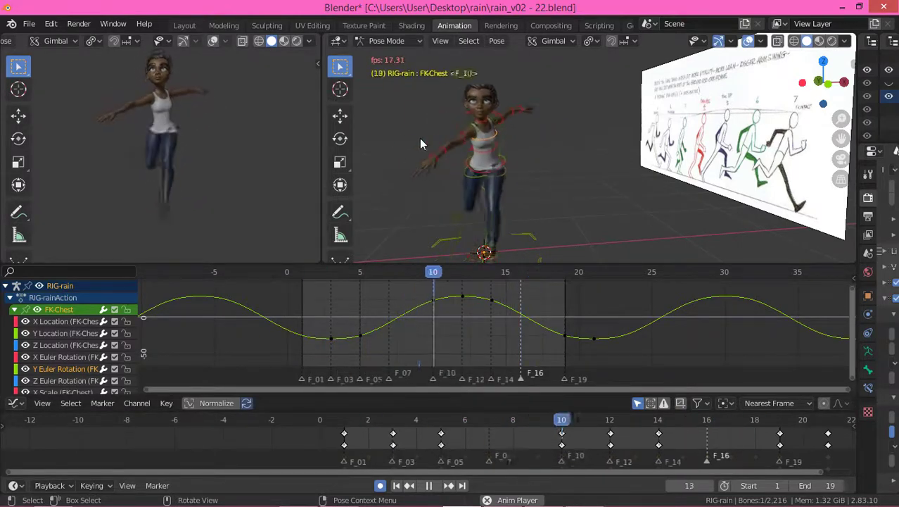
{"action": "middle_click_drag", "start_coordinate": [456, 154], "coordinate": [542, 150]}
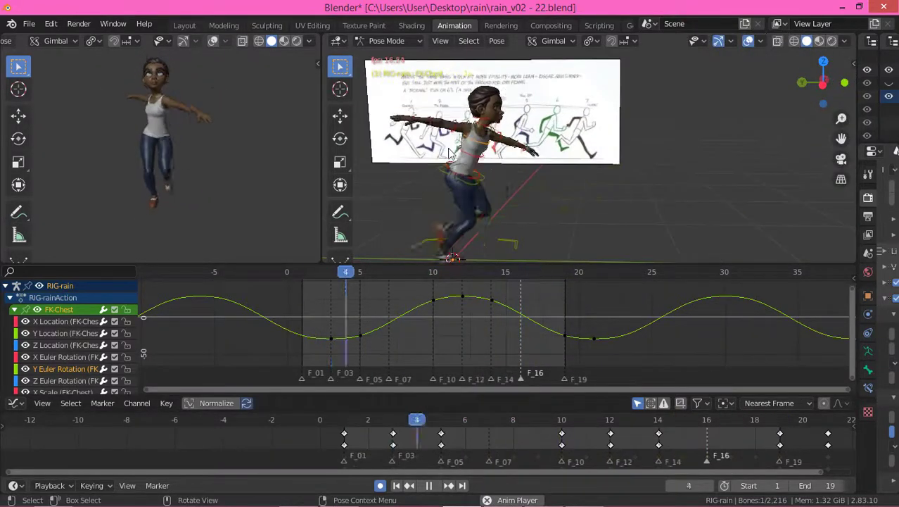
{"action": "key", "text": "space"}
Show the FK-RibCage Y Location channel and move the rib cage slightly down along its local Y axis at frame 1.
{"action": "left_click", "coordinate": [476, 146]}
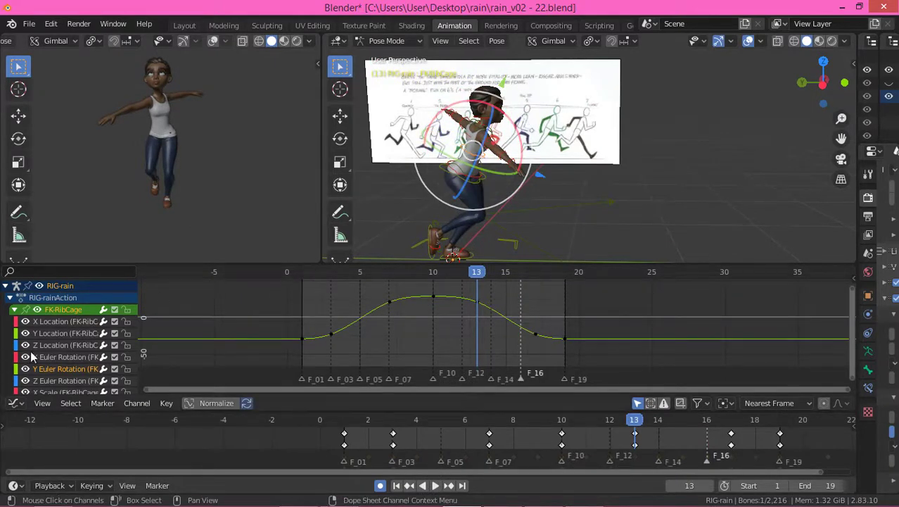
{"action": "left_click", "coordinate": [63, 334]}
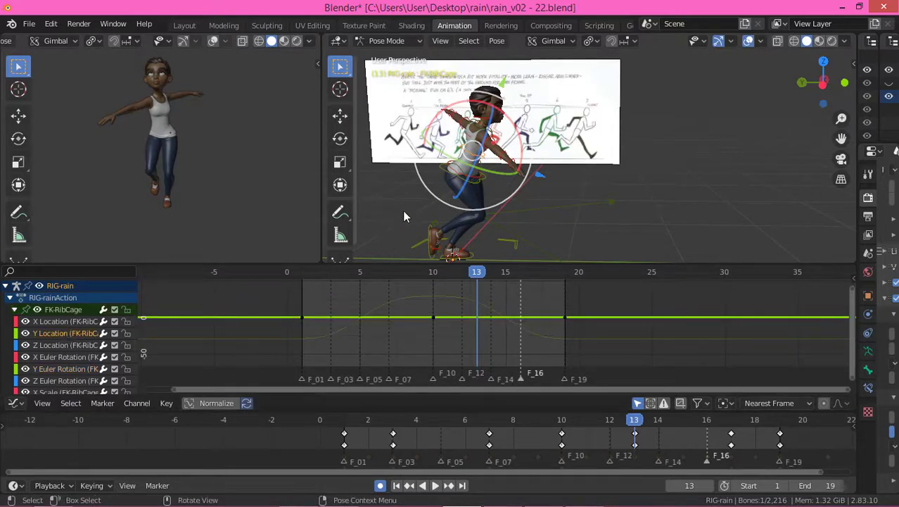
{"action": "left_click", "coordinate": [303, 275]}
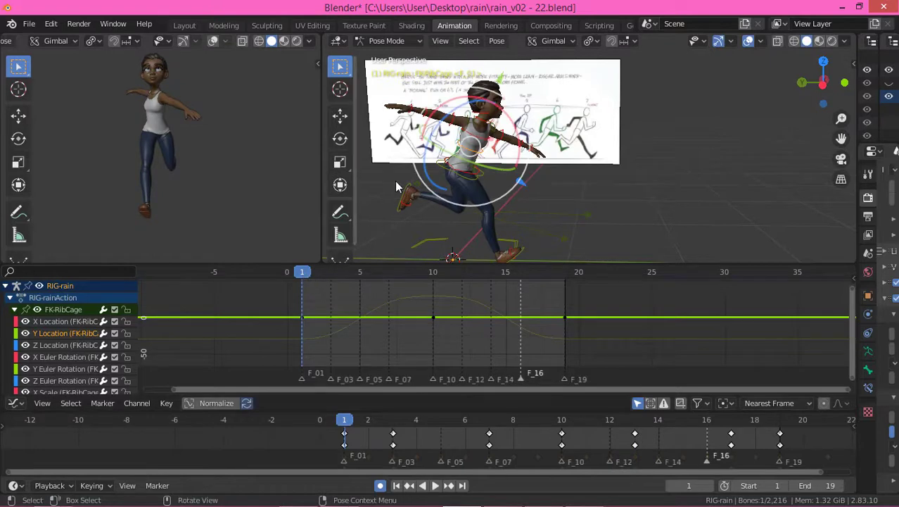
{"action": "middle_click_drag", "start_coordinate": [448, 211], "coordinate": [512, 68]}
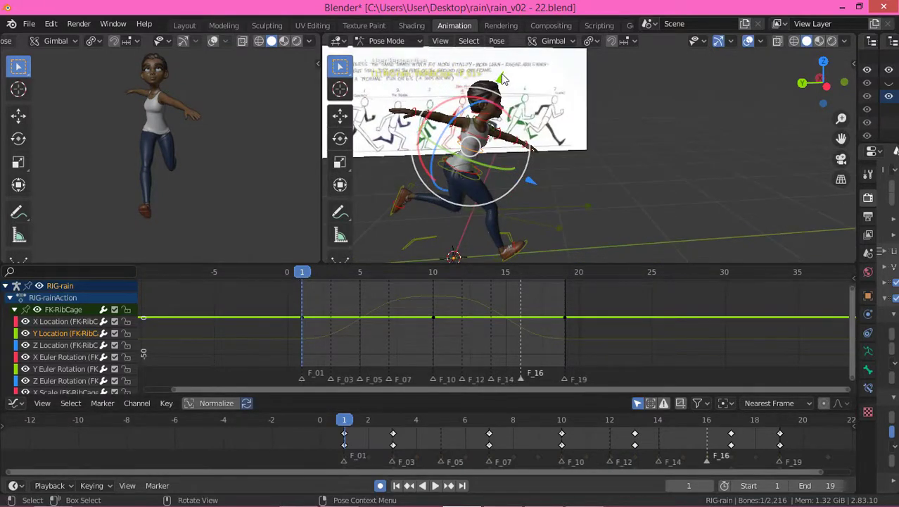
{"action": "key", "text": "r"}
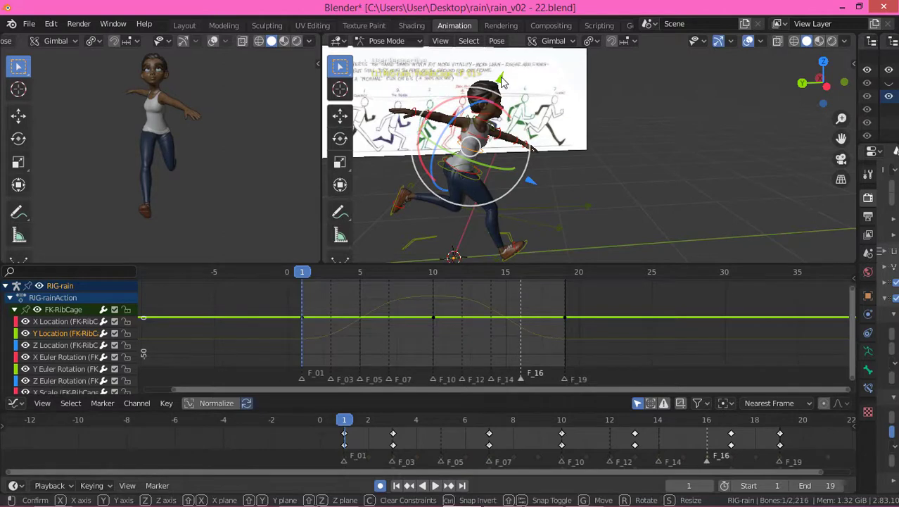
{"action": "left_click_drag", "start_coordinate": [500, 78], "coordinate": [499, 80]}
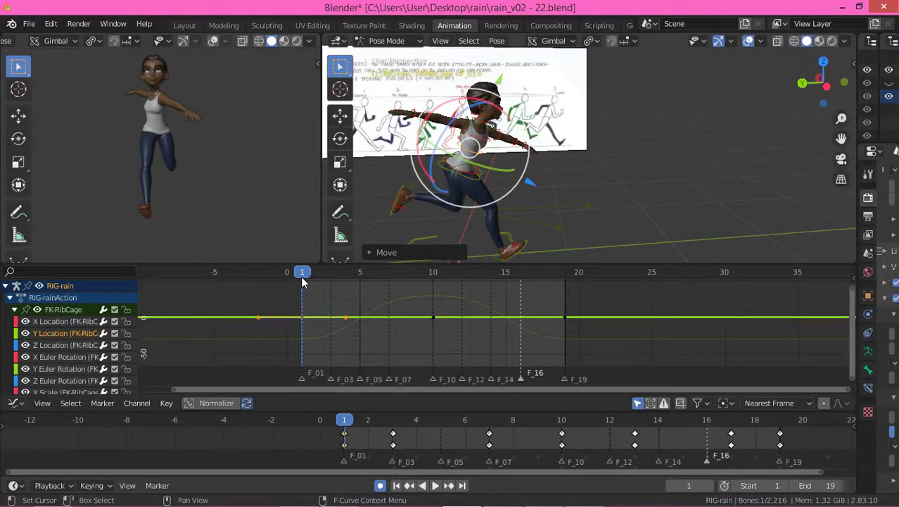
Move the rib cage further down along its local Y axis at frame 3.
{"action": "key", "text": "Home"}
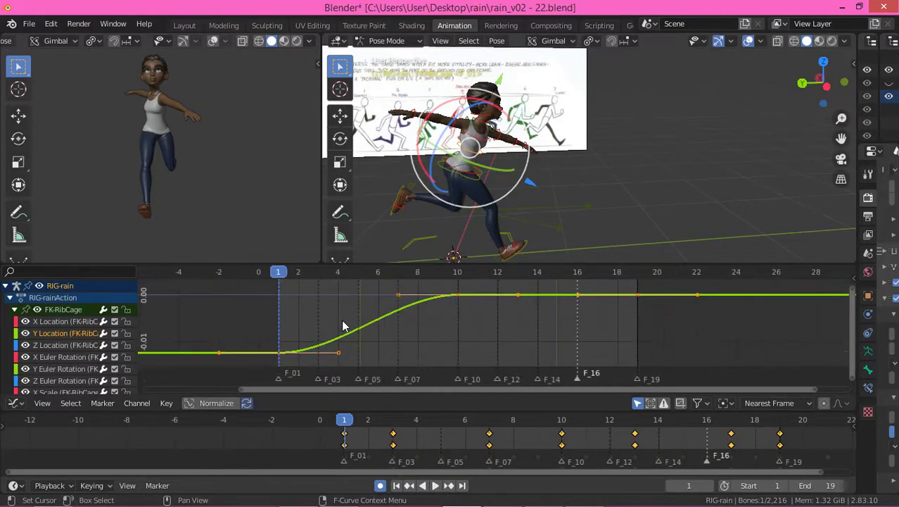
{"action": "middle_click_drag", "start_coordinate": [370, 321], "coordinate": [345, 321]}
{"action": "left_click_drag", "start_coordinate": [279, 274], "coordinate": [300, 280]}
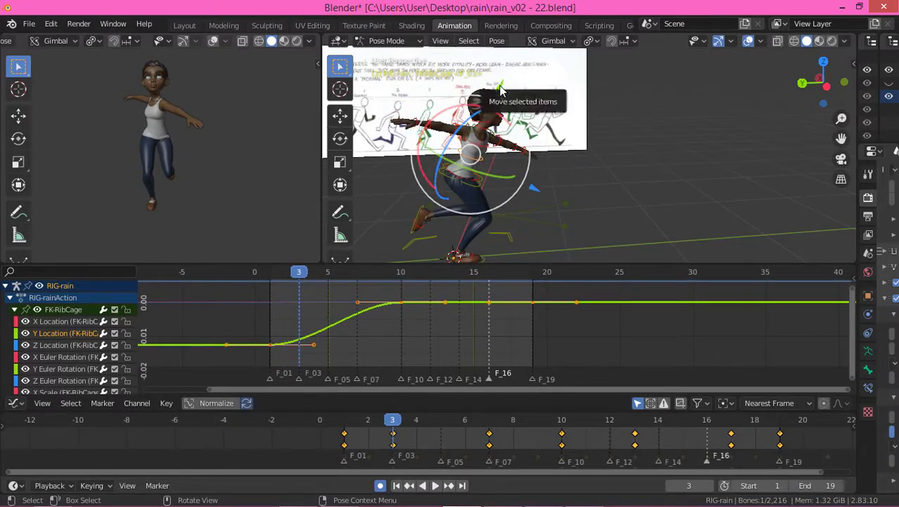
{"action": "left_click_drag", "start_coordinate": [501, 90], "coordinate": [499, 91]}
{"action": "scroll", "coordinate": [284, 307], "scroll_direction": "down", "scroll_amount": 3}
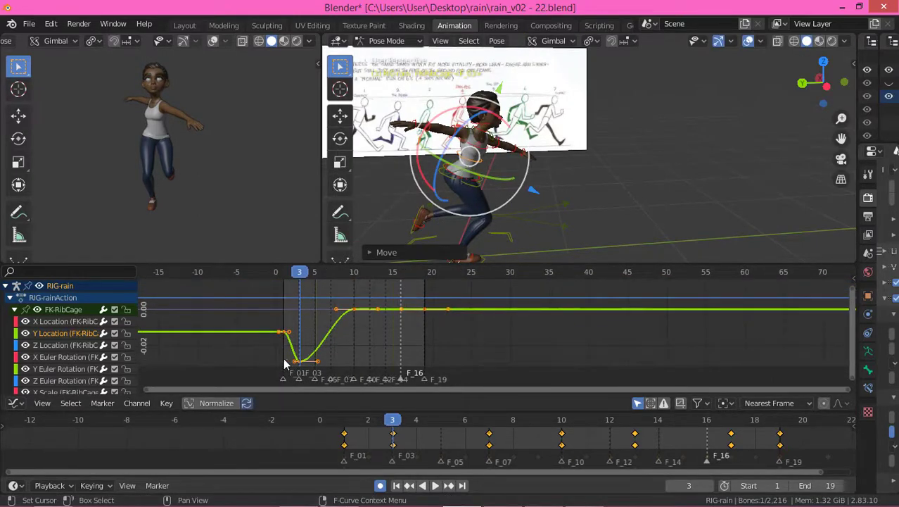
Raise the FK-RibCage Y Location key at frame 3 slightly on its curve.
{"action": "left_click_drag", "start_coordinate": [285, 363], "coordinate": [326, 356]}
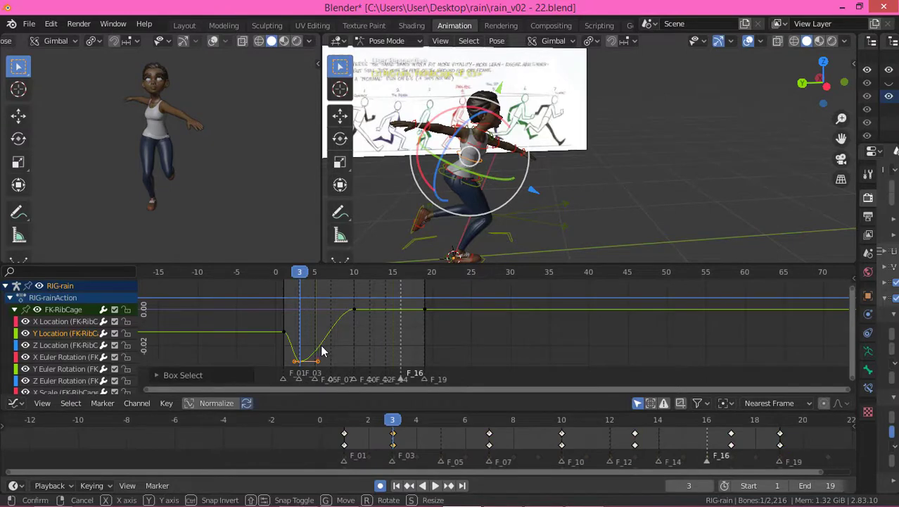
{"action": "key", "text": "g"}
{"action": "left_click", "coordinate": [327, 319]}
{"action": "left_click", "coordinate": [319, 316]}
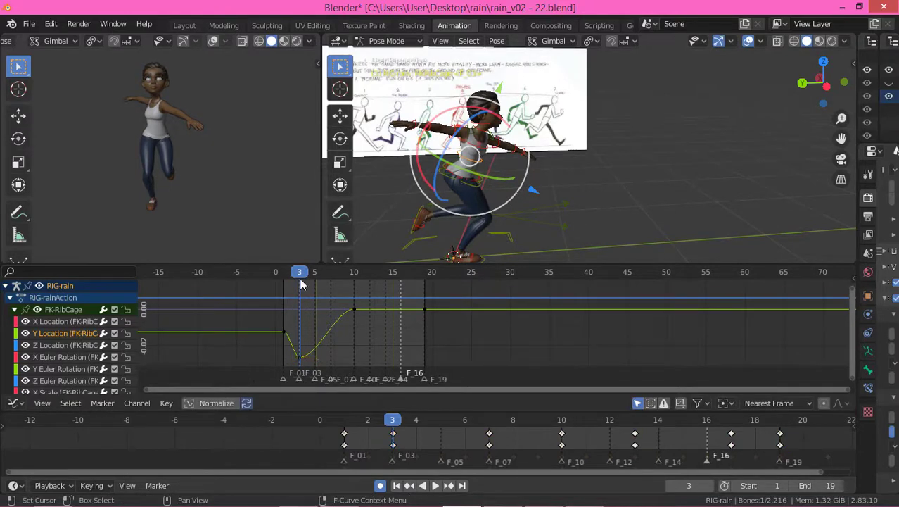
Move the rib cage up along its local Y axis at frame 6 and again at frame 8.
{"action": "left_click_drag", "start_coordinate": [300, 273], "coordinate": [321, 279]}
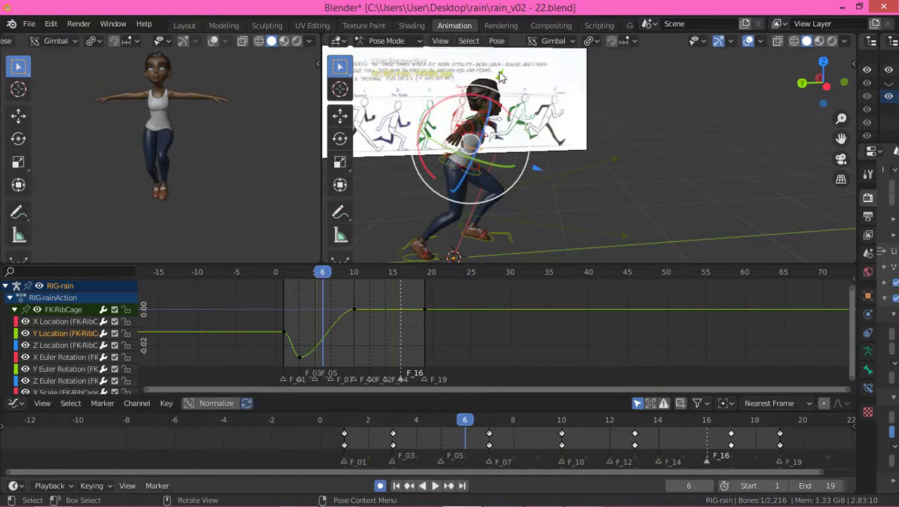
{"action": "left_click_drag", "start_coordinate": [500, 77], "coordinate": [500, 69]}
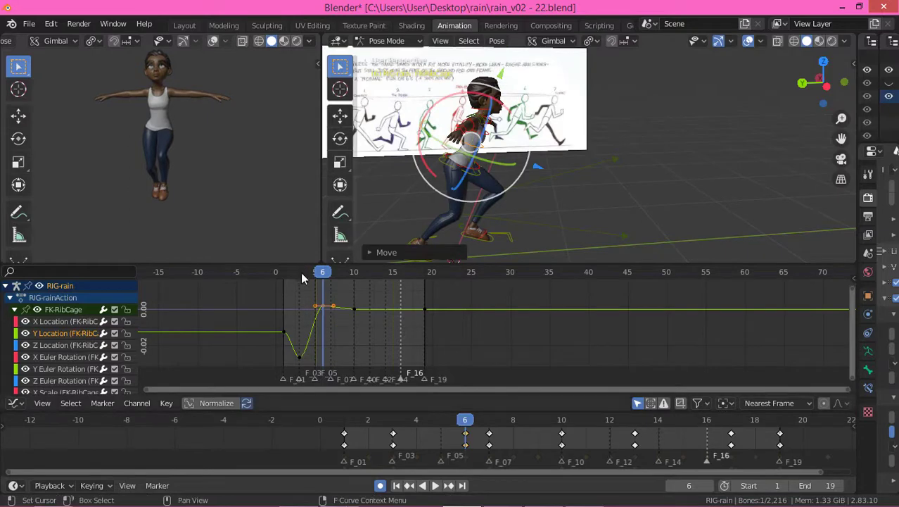
{"action": "left_click_drag", "start_coordinate": [322, 274], "coordinate": [339, 276]}
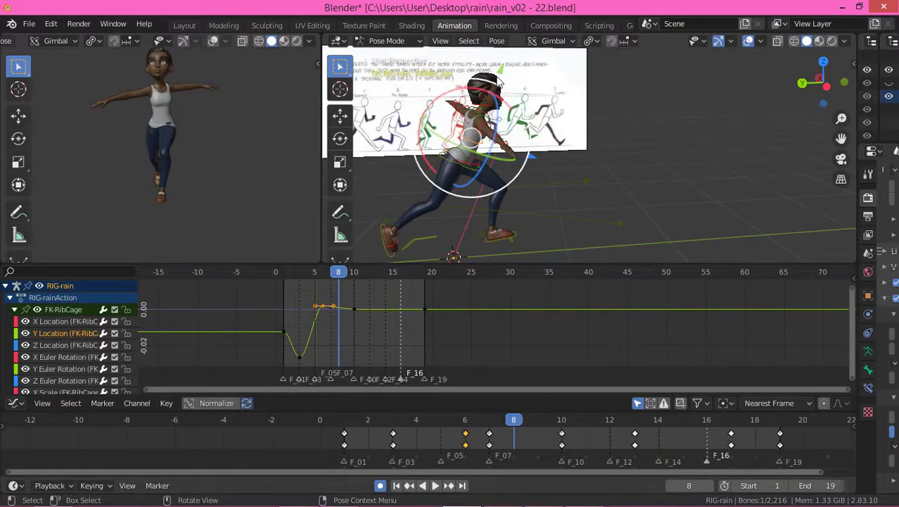
{"action": "left_click_drag", "start_coordinate": [500, 70], "coordinate": [500, 66]}
{"action": "scroll", "coordinate": [339, 323], "scroll_direction": "down", "scroll_amount": 2}
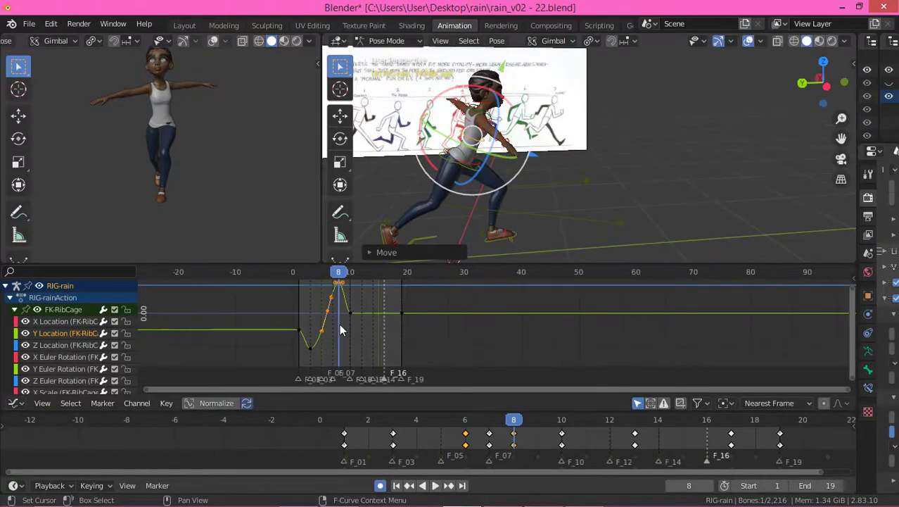
Copy the FK-RibCage Y Location keys at frames 3, 6 and 8 and paste them starting at frame 12.
{"action": "key", "text": "a"}
{"action": "key", "text": "KP_Decimal"}
{"action": "scroll", "coordinate": [336, 329], "scroll_direction": "down", "scroll_amount": 2}
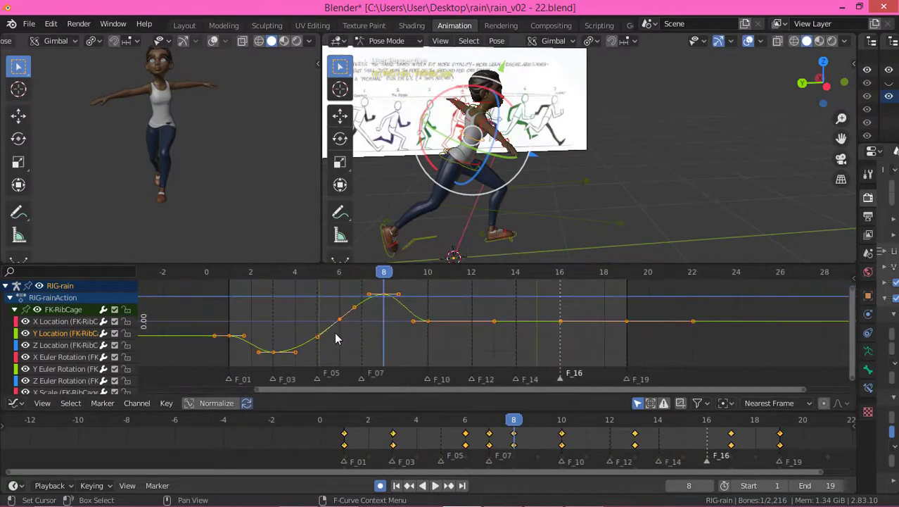
{"action": "key", "text": "Left"}
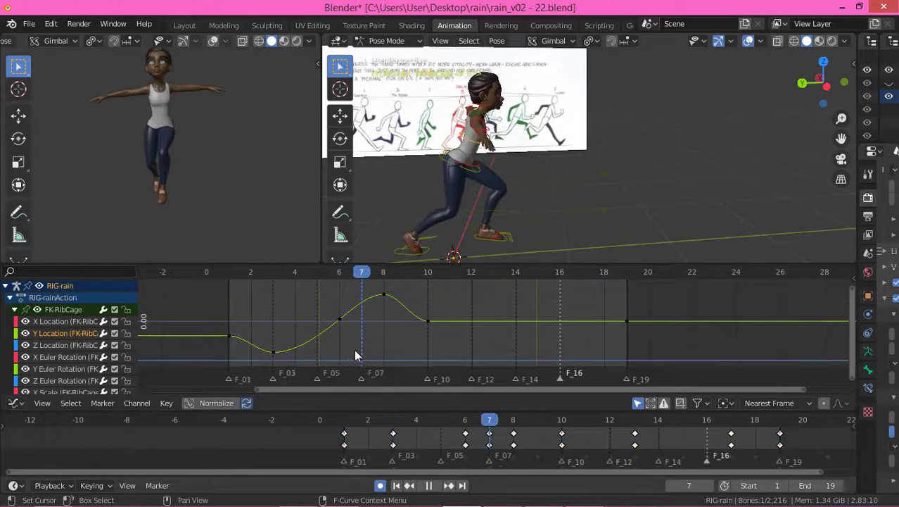
{"action": "left_click_drag", "start_coordinate": [255, 286], "coordinate": [396, 366]}
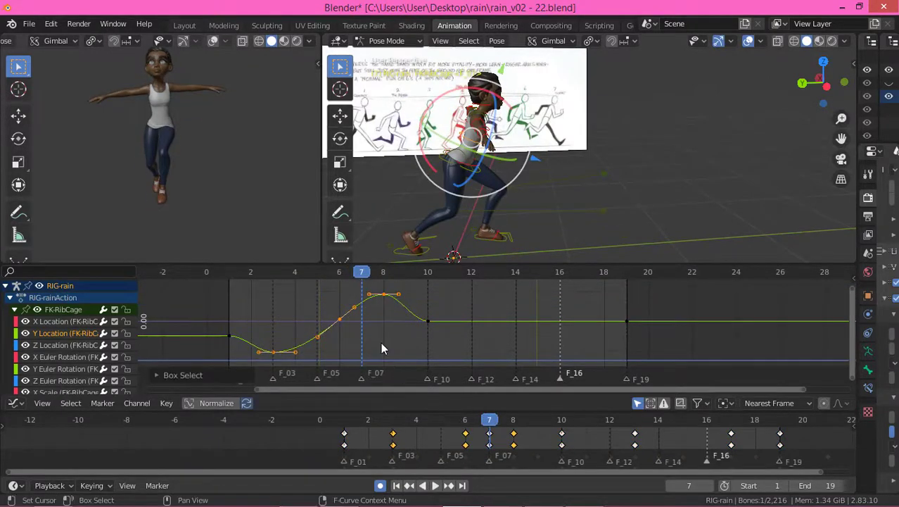
{"action": "key", "text": "ctrl+c"}
{"action": "left_click", "coordinate": [275, 274]}
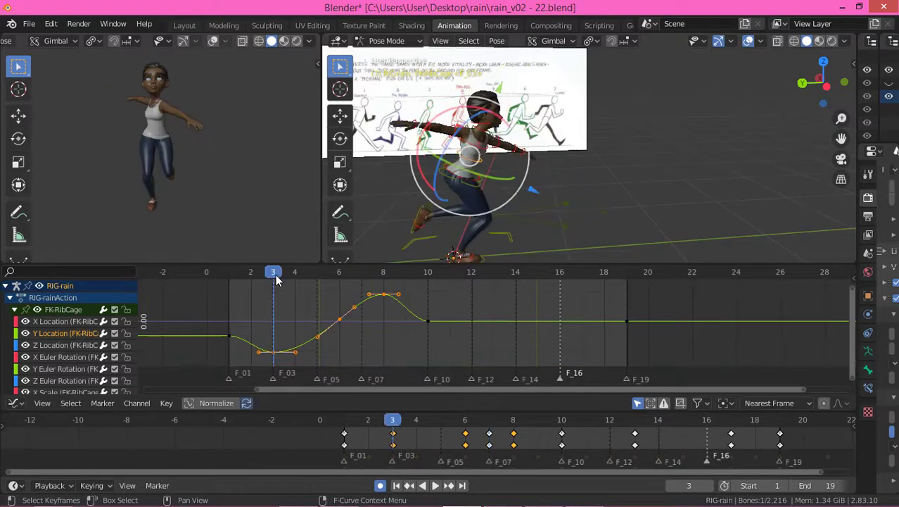
{"action": "key", "text": "space"}
{"action": "key", "text": "space"}
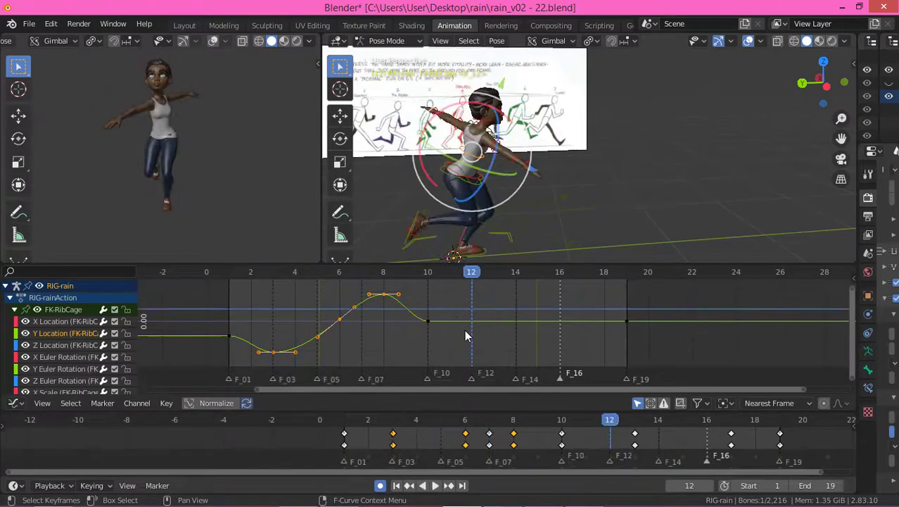
{"action": "key", "text": "ctrl+v"}
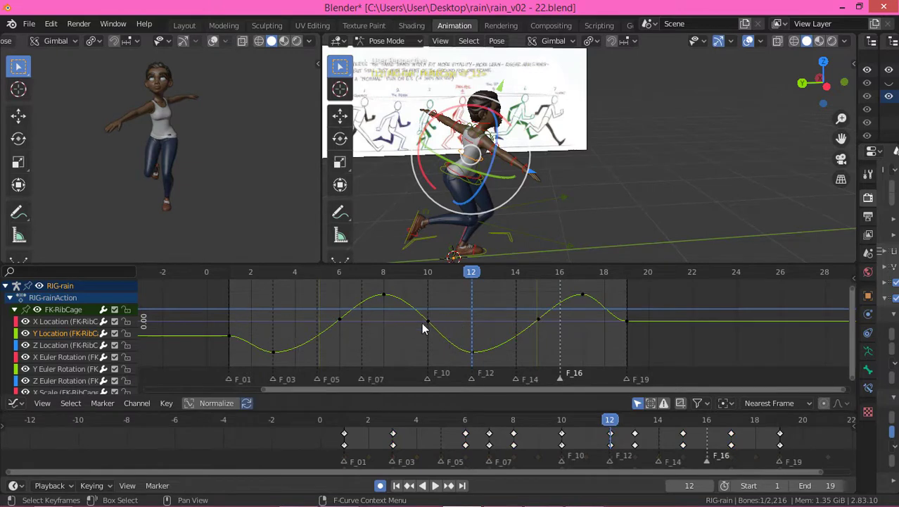
Scale all FK-RibCage Y Location keys down along the value axis only, and play back the run cycle before and after.
{"action": "middle_click_drag", "start_coordinate": [477, 328], "coordinate": [432, 326]}
{"action": "key", "text": "space"}
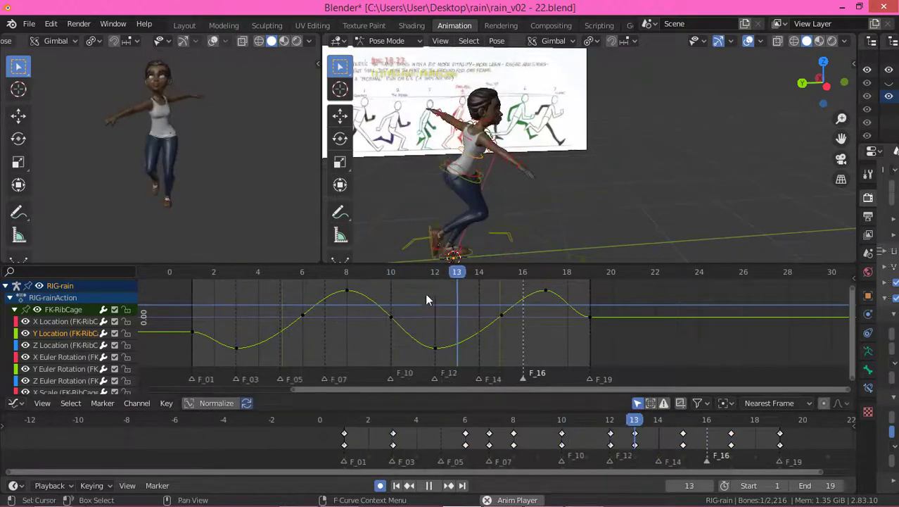
{"action": "scroll", "coordinate": [420, 316], "scroll_direction": "down", "scroll_amount": 1}
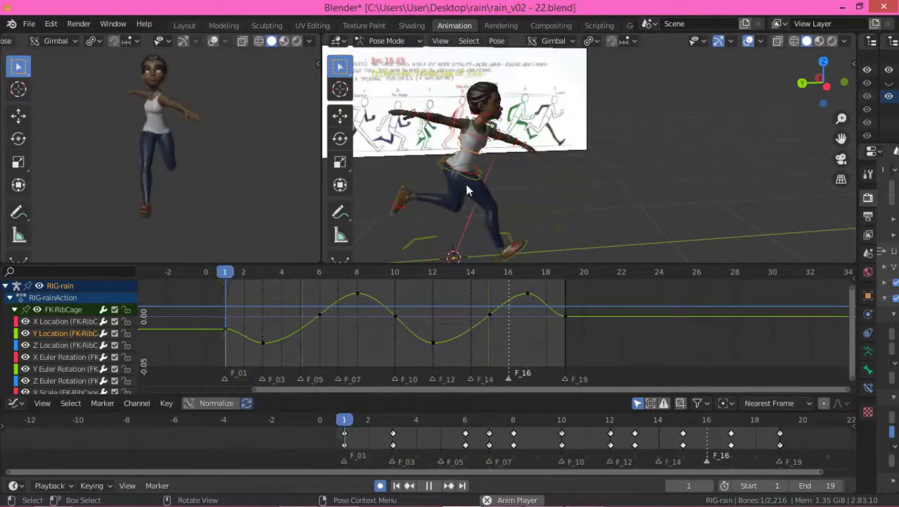
{"action": "key", "text": "space"}
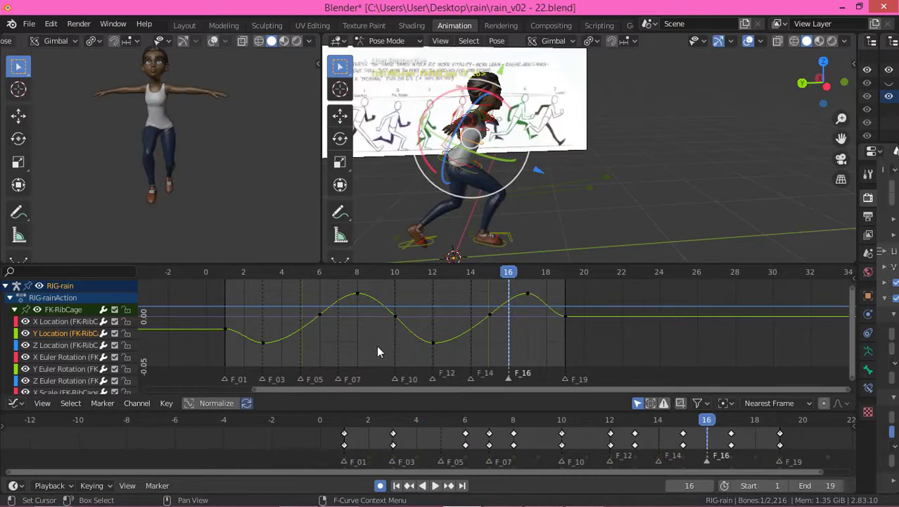
{"action": "key", "text": "a"}
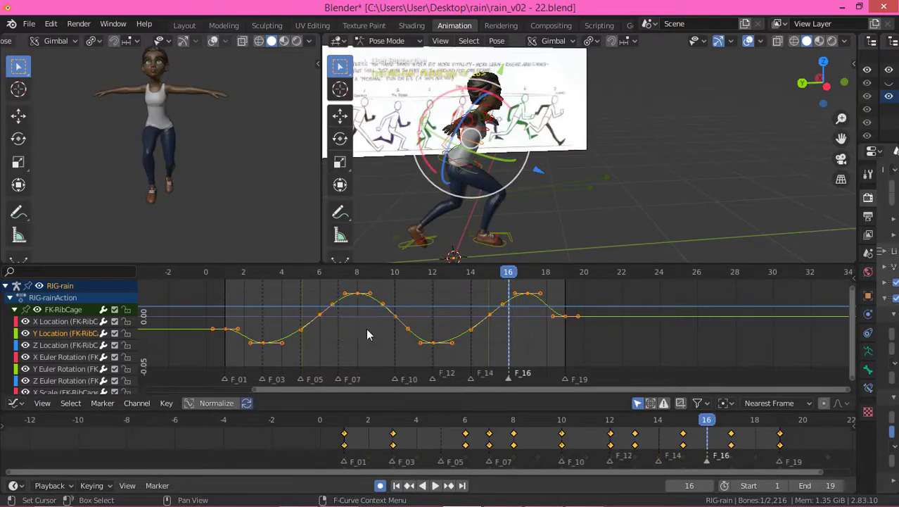
{"action": "key", "text": "s"}
{"action": "key", "text": "y"}
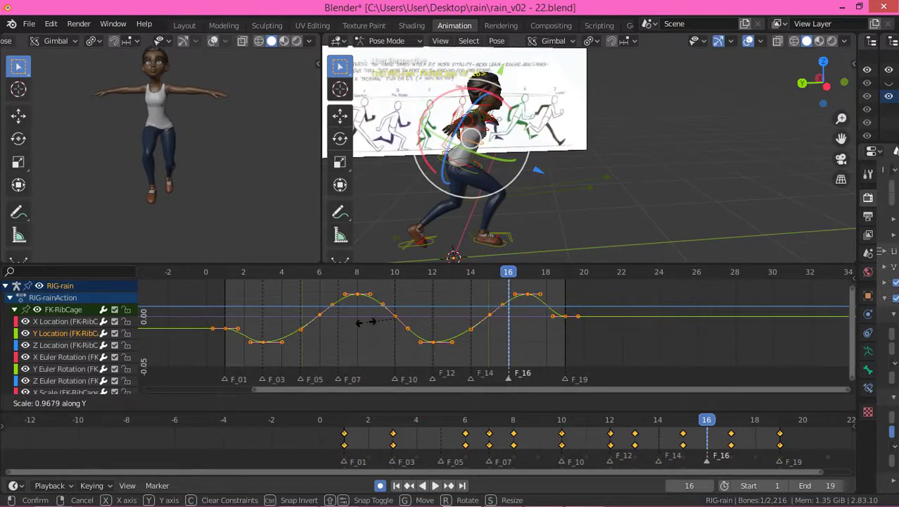
{"action": "left_click", "coordinate": [378, 325]}
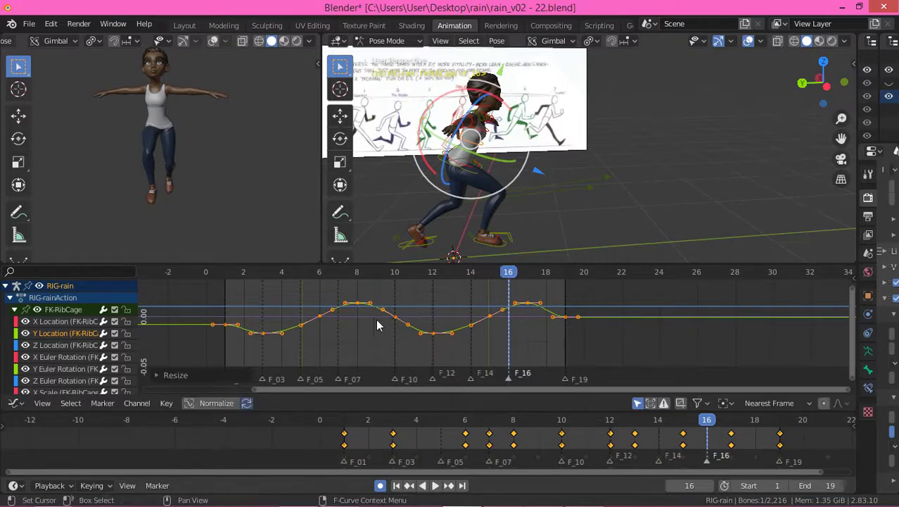
{"action": "key", "text": "alt+a"}
{"action": "key", "text": "space"}
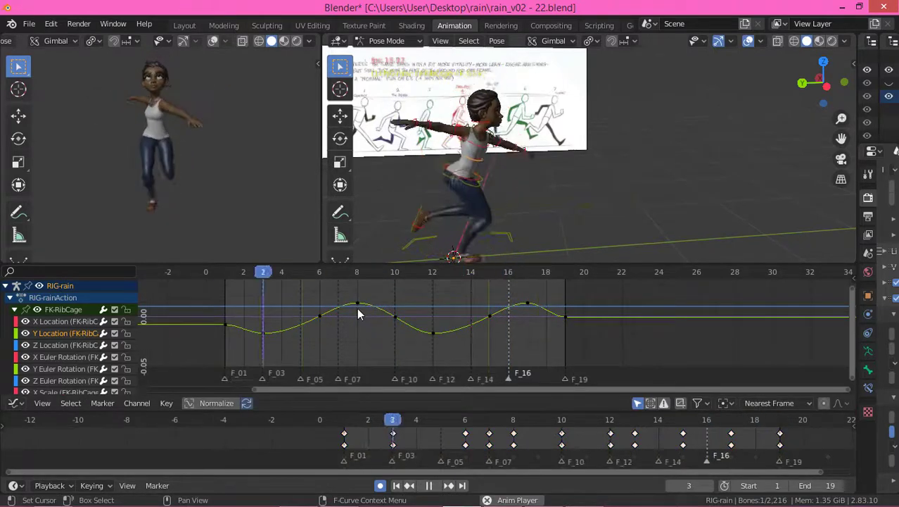
{"action": "key", "text": "space"}
Shift all FK-RibCage Y Location keys one frame later, moving them along the time axis only.
{"action": "left_click_drag", "start_coordinate": [205, 284], "coordinate": [646, 361]}
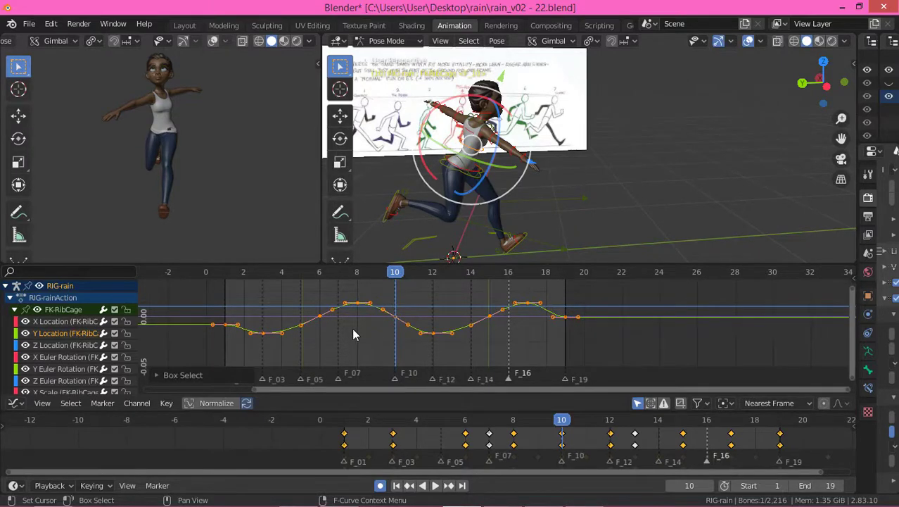
{"action": "key", "text": "g"}
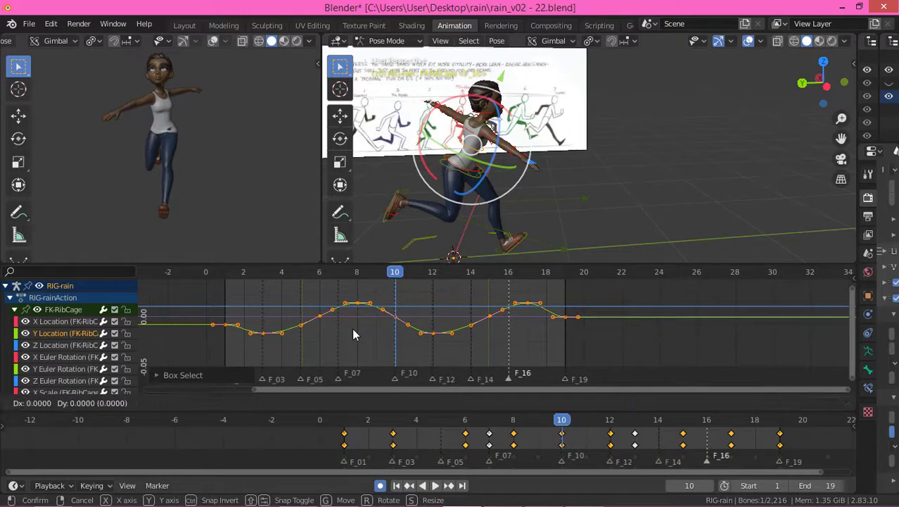
{"action": "key", "text": "x"}
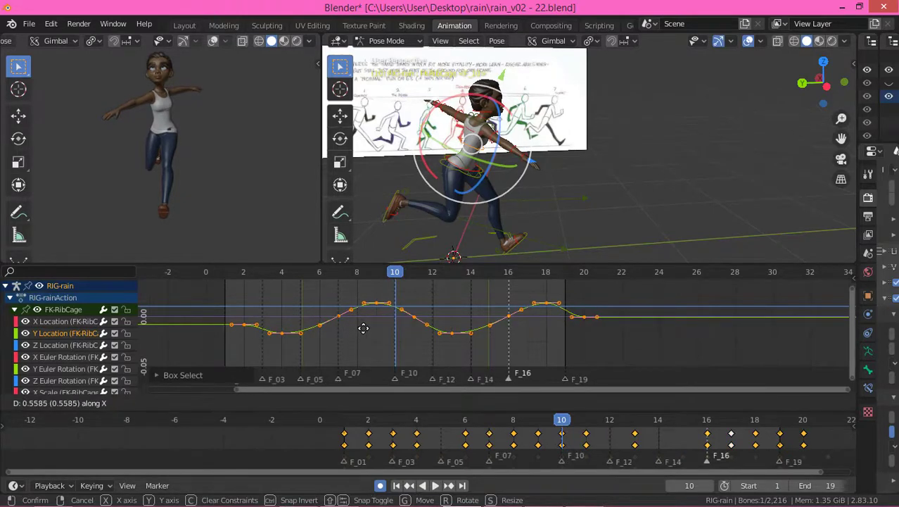
{"action": "left_click", "coordinate": [358, 331]}
Make the FK-RibCage Y Location curve cyclic with the Make Cyclic (F-Modifier) extrapolation.
{"action": "left_click_drag", "start_coordinate": [187, 284], "coordinate": [599, 348]}
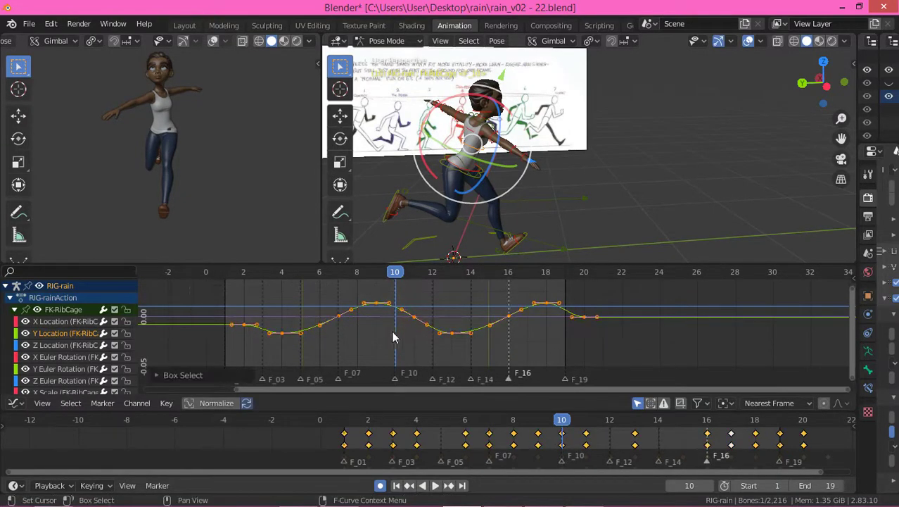
{"action": "key", "text": "shift+e"}
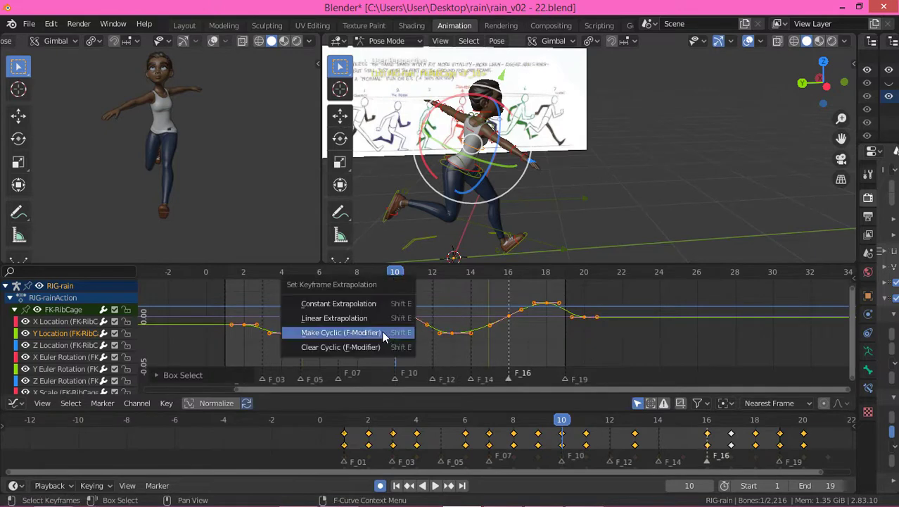
{"action": "left_click", "coordinate": [389, 332]}
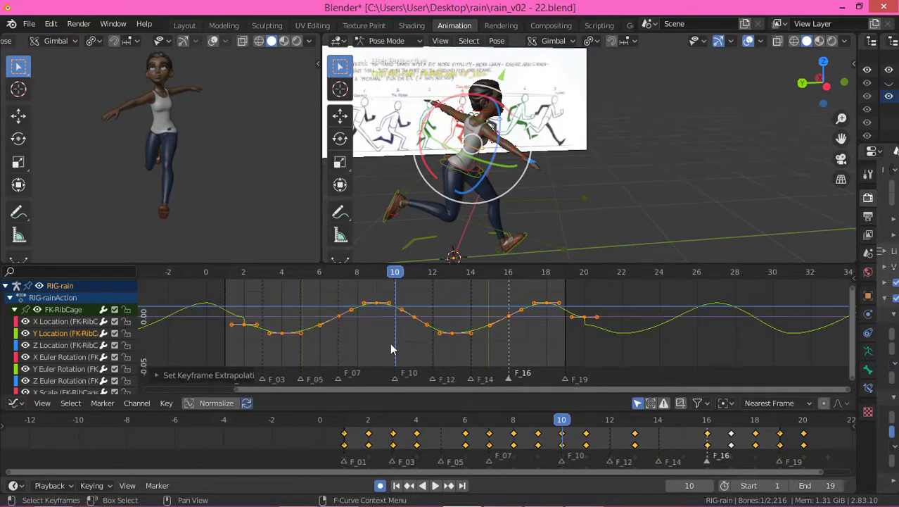
{"action": "left_click", "coordinate": [266, 340]}
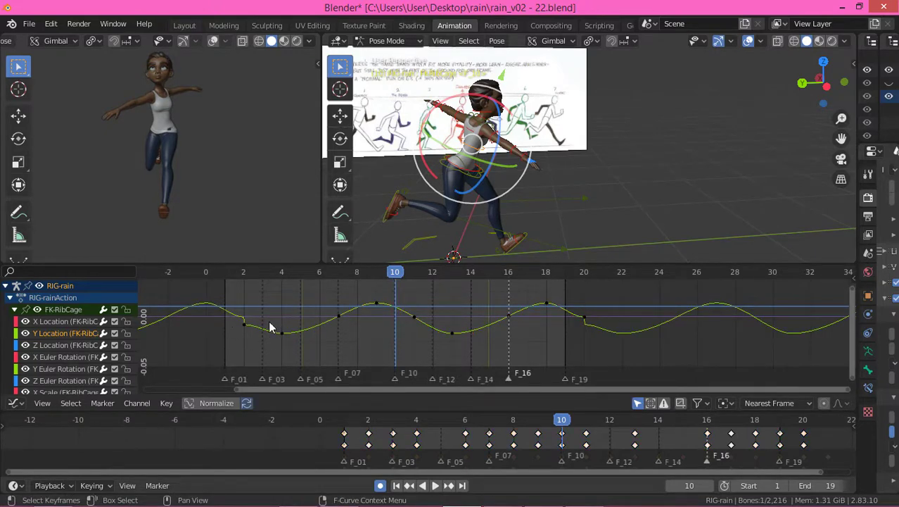
Copy the FK-RibCage Y Location key at frame 2 and paste it over the key at frame 20.
{"action": "left_click_drag", "start_coordinate": [222, 314], "coordinate": [261, 339]}
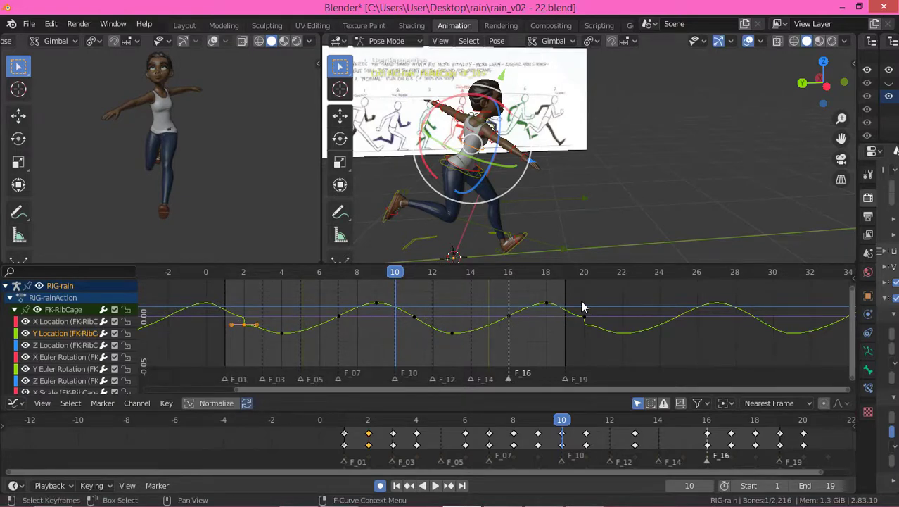
{"action": "left_click_drag", "start_coordinate": [582, 307], "coordinate": [600, 346]}
{"action": "key", "text": "ctrl+c"}
{"action": "key", "text": "ctrl+v"}
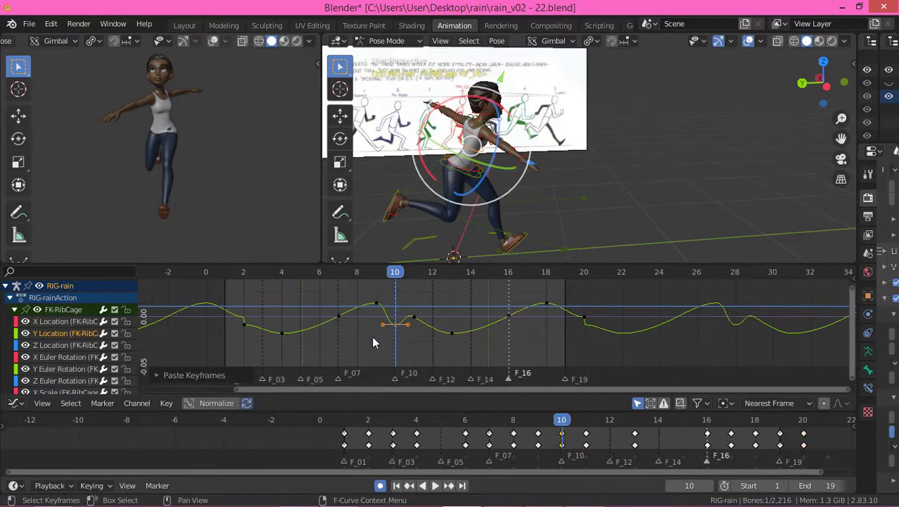
{"action": "key", "text": "ctrl+z"}
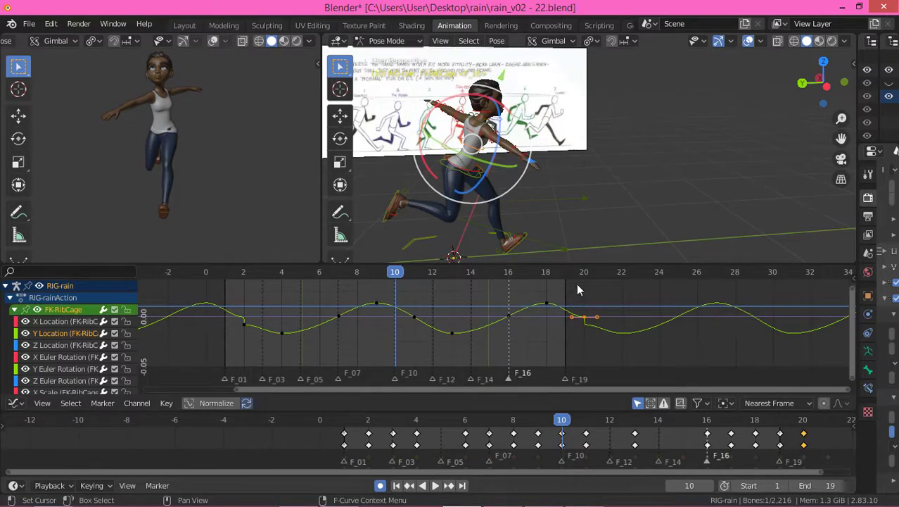
{"action": "left_click", "coordinate": [583, 274]}
{"action": "key", "text": "ctrl+v"}
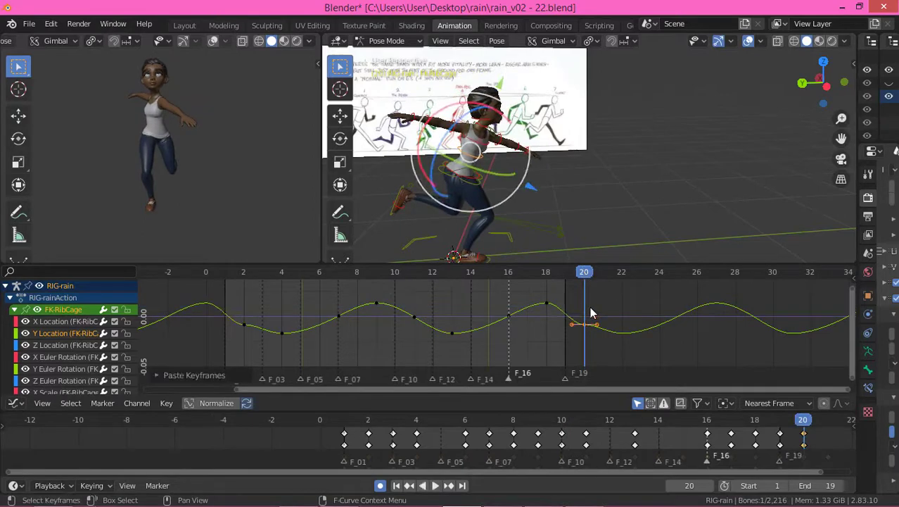
Tilt the handle of the FK-RibCage Y Location key at frame 2 downward to smooth the descending curve.
{"action": "left_click", "coordinate": [245, 325]}
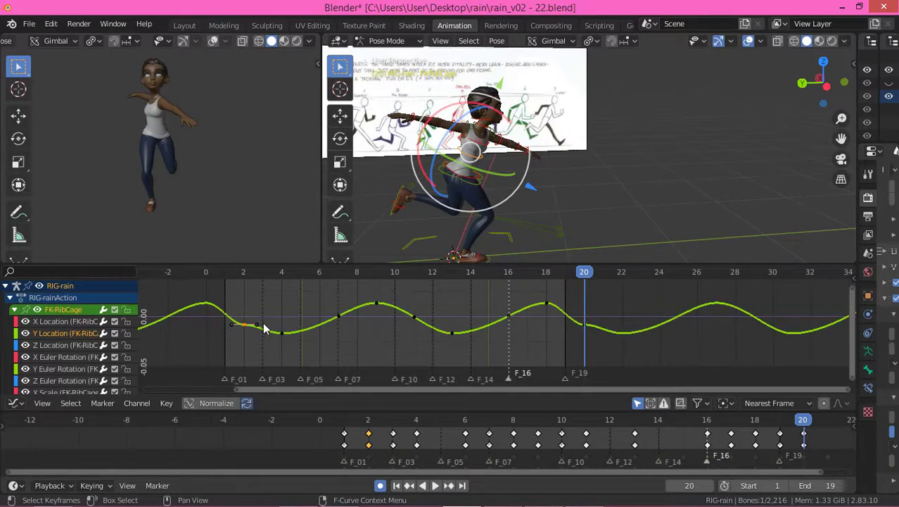
{"action": "key", "text": "g"}
{"action": "left_click", "coordinate": [261, 334]}
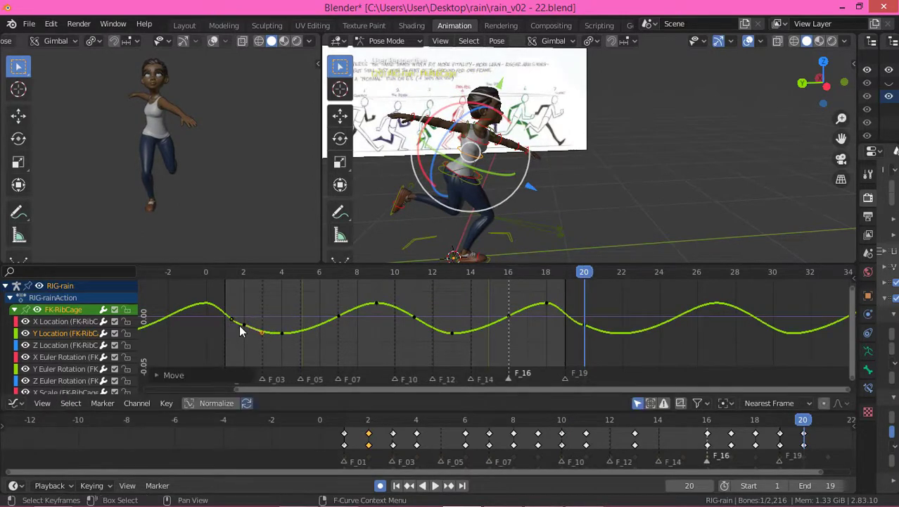
Tilt the handle of the FK-RibCage Y Location key at frame 20 to smooth the loop, and play back the run cycle from several angles.
{"action": "left_click", "coordinate": [585, 326]}
{"action": "left_click_drag", "start_coordinate": [573, 322], "coordinate": [569, 318]}
{"action": "key", "text": "space"}
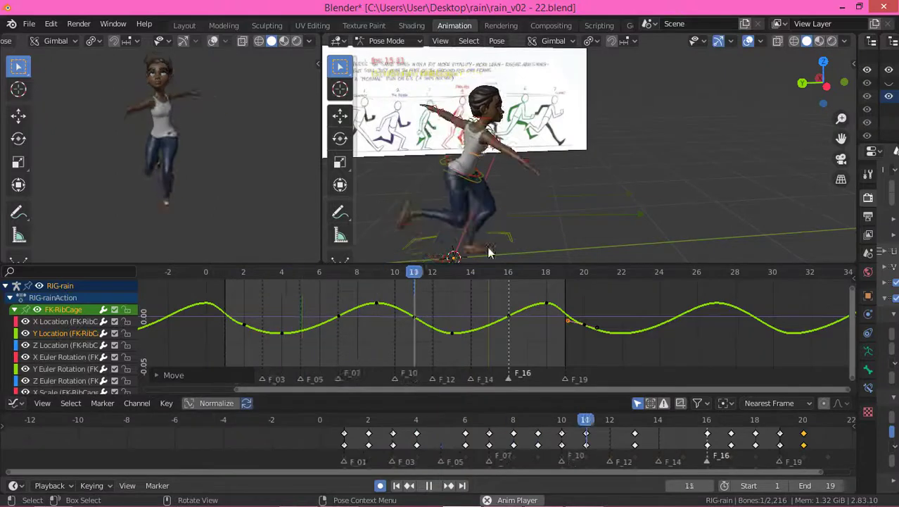
{"action": "middle_click_drag", "start_coordinate": [608, 198], "coordinate": [517, 194]}
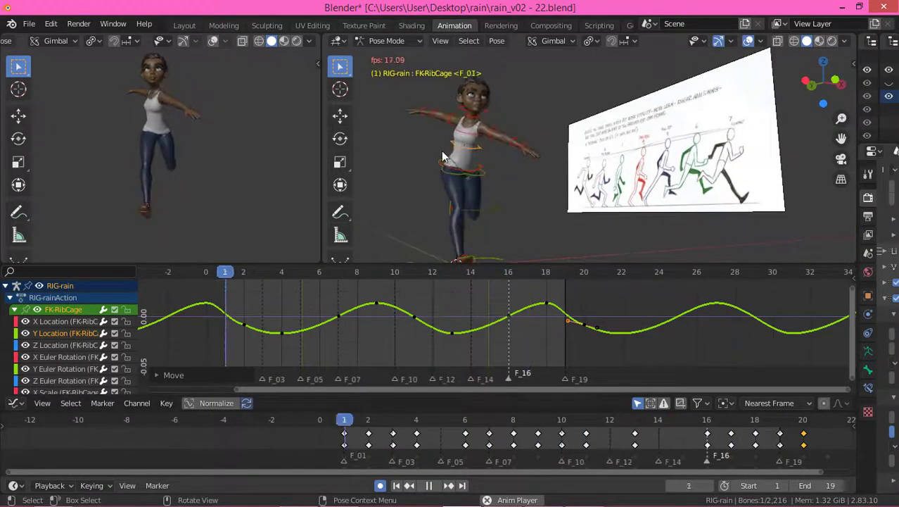
{"action": "middle_click_drag", "start_coordinate": [470, 169], "coordinate": [536, 173], "text": "alt"}
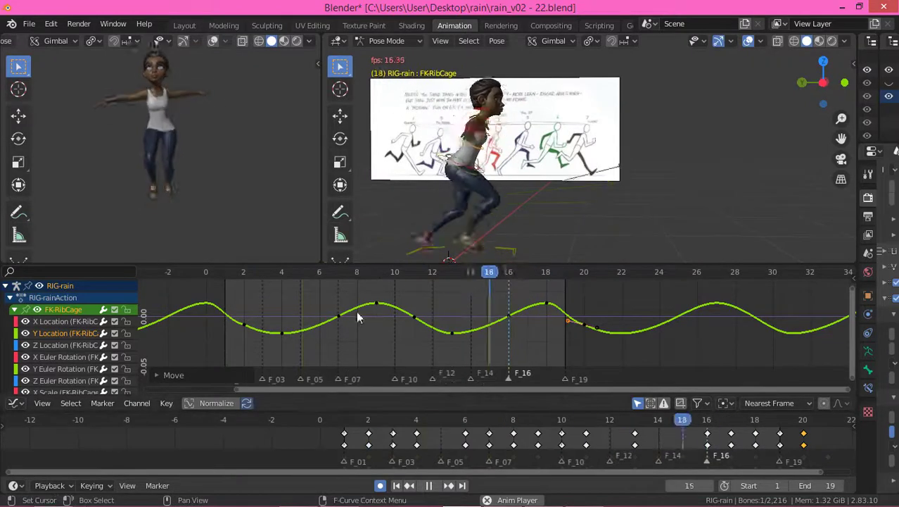
{"action": "middle_click_drag", "start_coordinate": [399, 150], "coordinate": [539, 195]}
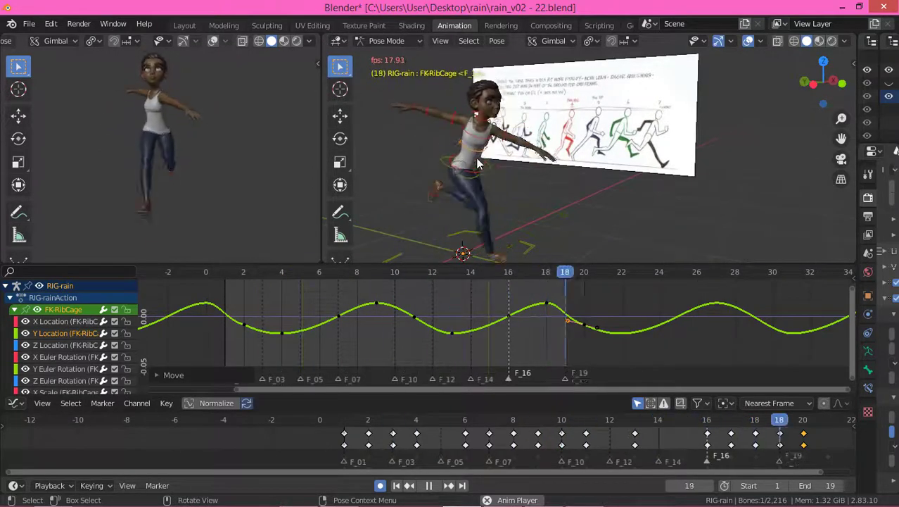
{"action": "middle_click_drag", "start_coordinate": [508, 162], "coordinate": [516, 156]}
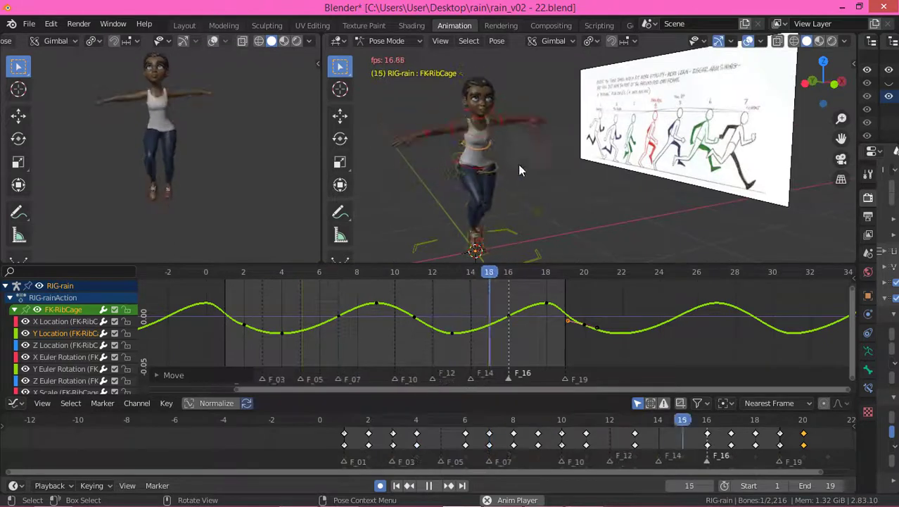
{"action": "key", "text": "space"}
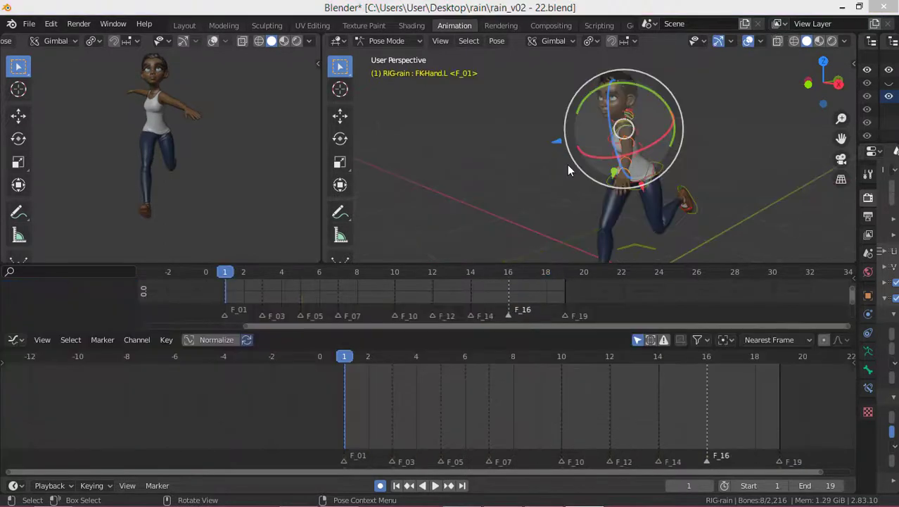
At frame 1, bend the right forearm FK-Forearm.R at the elbow by about 76 degrees around a single gimbal axis.
{"action": "middle_click_drag", "start_coordinate": [567, 164], "coordinate": [636, 167]}
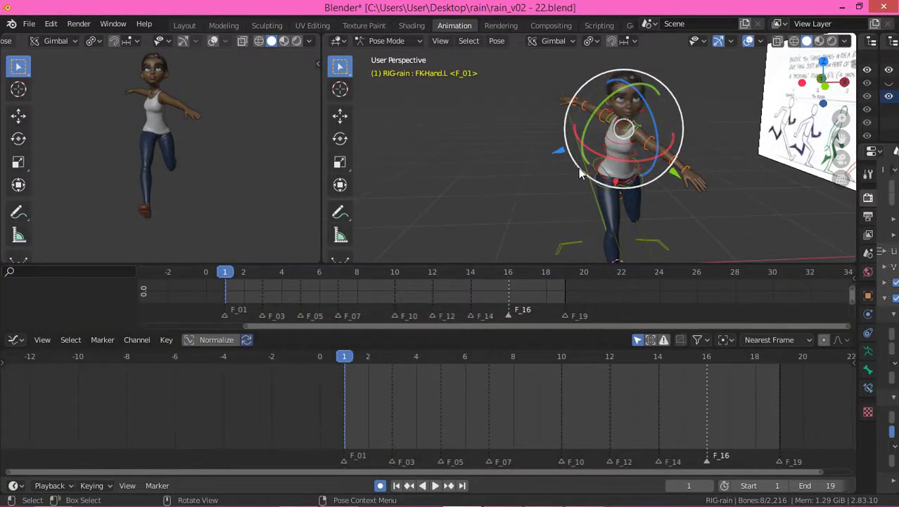
{"action": "mouse_move", "coordinate": [581, 173]}
{"action": "middle_mouse_down"}
{"action": "mouse_move", "coordinate": [674, 157]}
{"action": "mouse_move", "coordinate": [610, 121]}
{"action": "middle_mouse_up"}
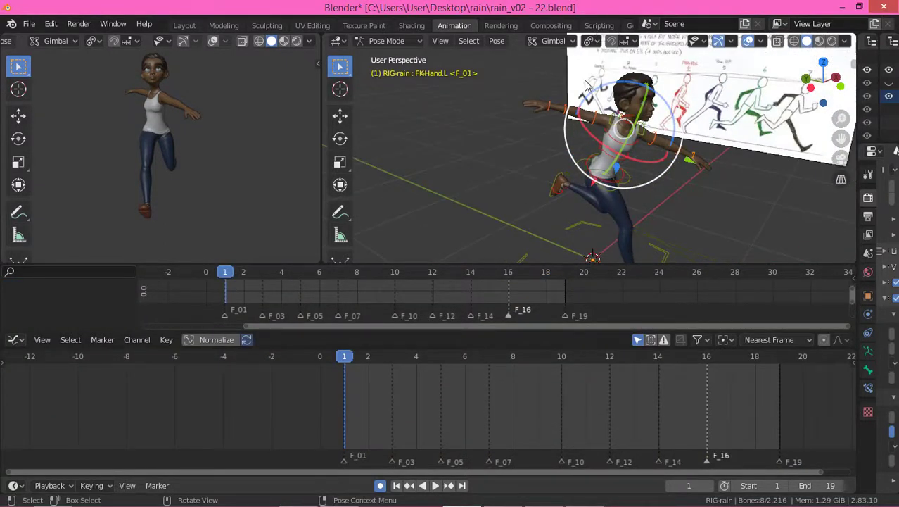
{"action": "left_click", "coordinate": [603, 131]}
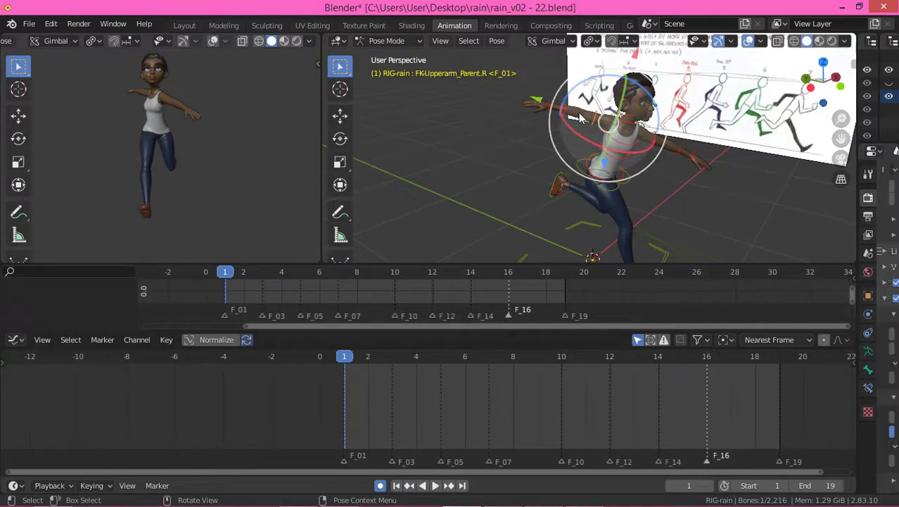
{"action": "left_click", "coordinate": [577, 116]}
{"action": "middle_click_drag", "start_coordinate": [578, 121], "coordinate": [581, 137]}
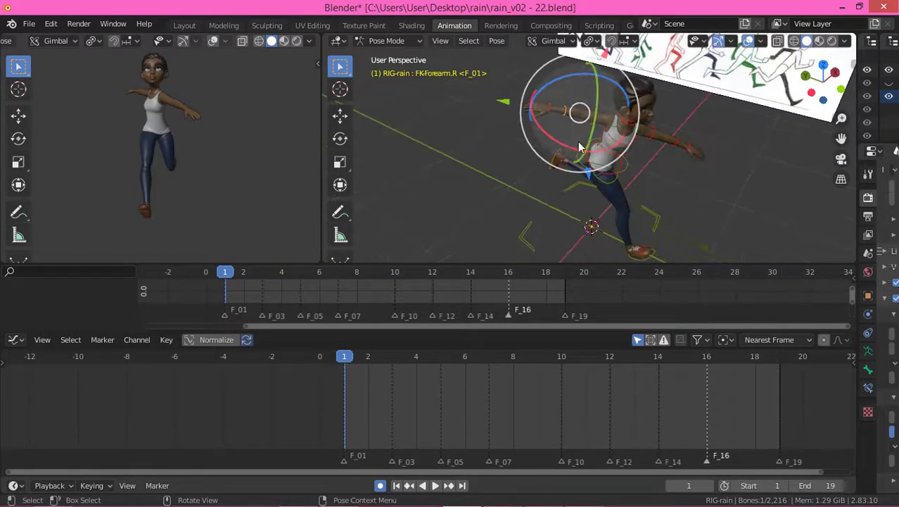
{"action": "key", "text": "r"}
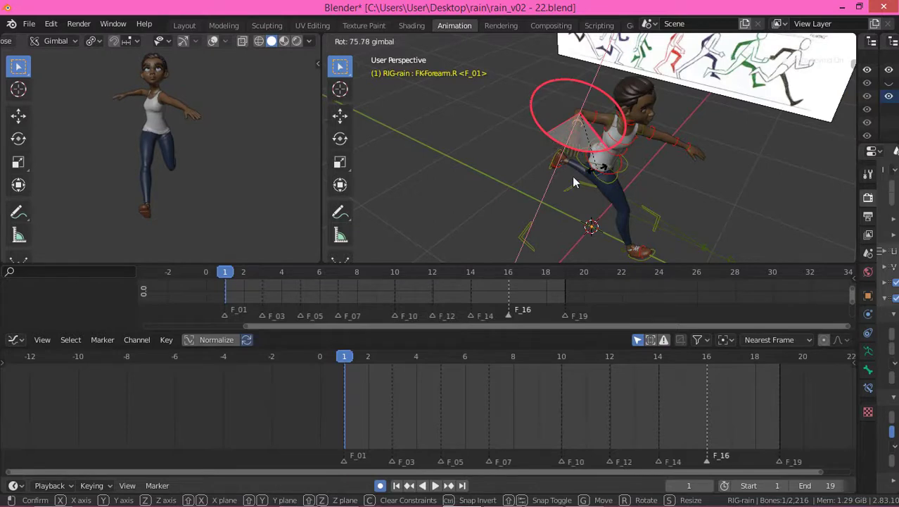
{"action": "left_click", "coordinate": [573, 182]}
Rotate the right upper arm FK-Upperarm_Parent.R down toward the torso and swing it back behind the body at frame 1.
{"action": "left_click", "coordinate": [606, 127]}
{"action": "middle_click_drag", "start_coordinate": [611, 122], "coordinate": [702, 123]}
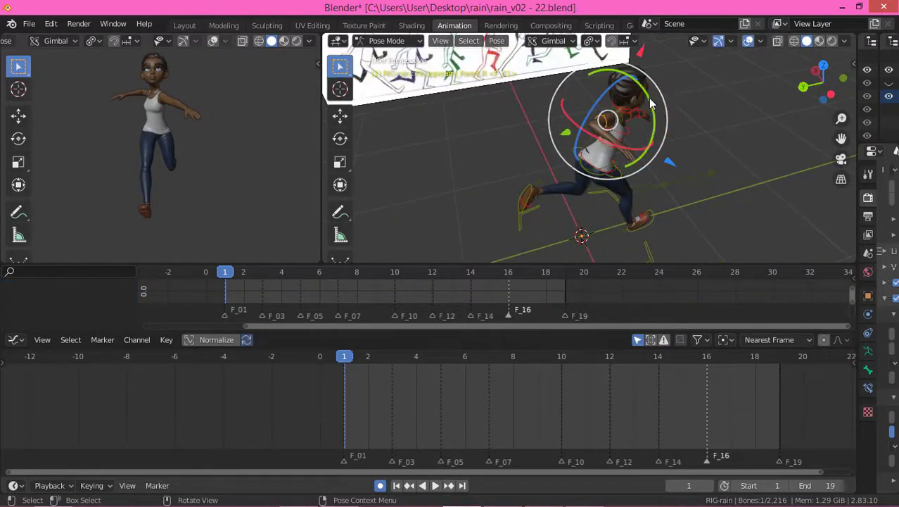
{"action": "left_click_drag", "start_coordinate": [648, 98], "coordinate": [653, 146]}
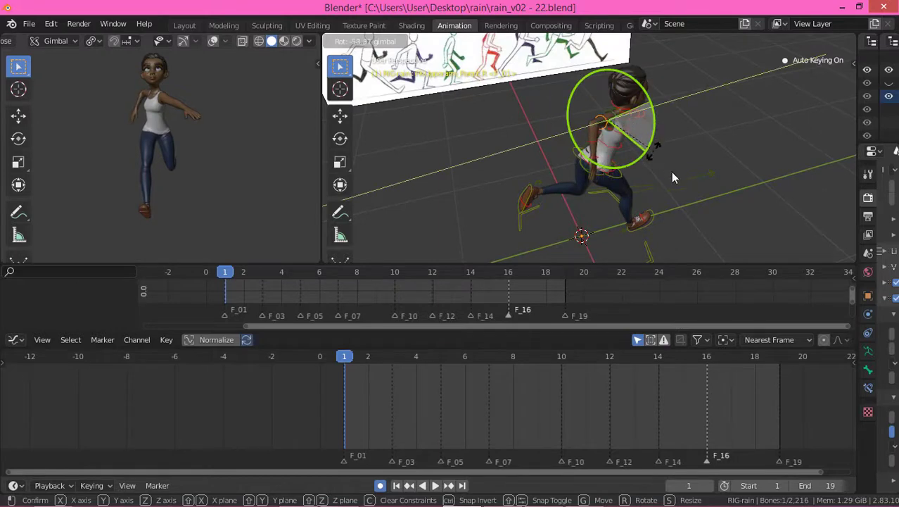
{"action": "left_click_drag", "start_coordinate": [674, 178], "coordinate": [673, 178]}
{"action": "middle_click_drag", "start_coordinate": [673, 178], "coordinate": [637, 152]}
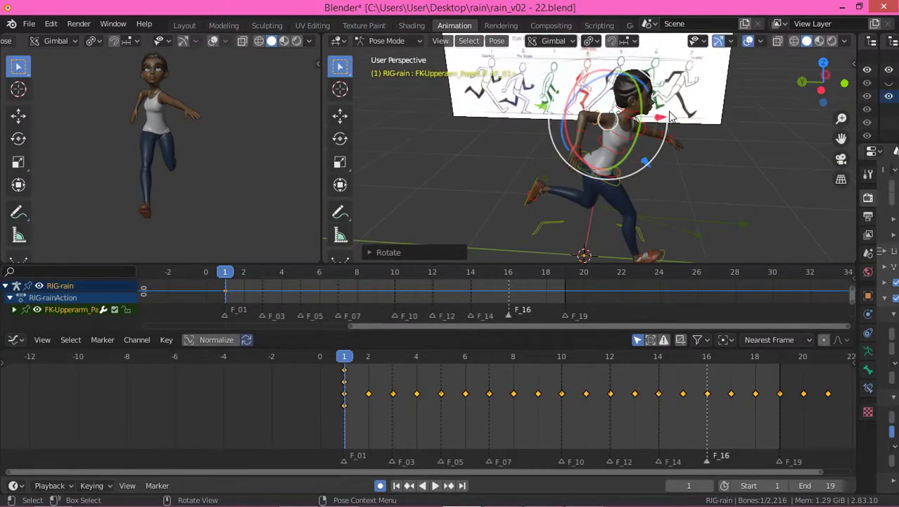
{"action": "left_click_drag", "start_coordinate": [666, 114], "coordinate": [670, 126]}
{"action": "middle_click_drag", "start_coordinate": [575, 143], "coordinate": [601, 168]}
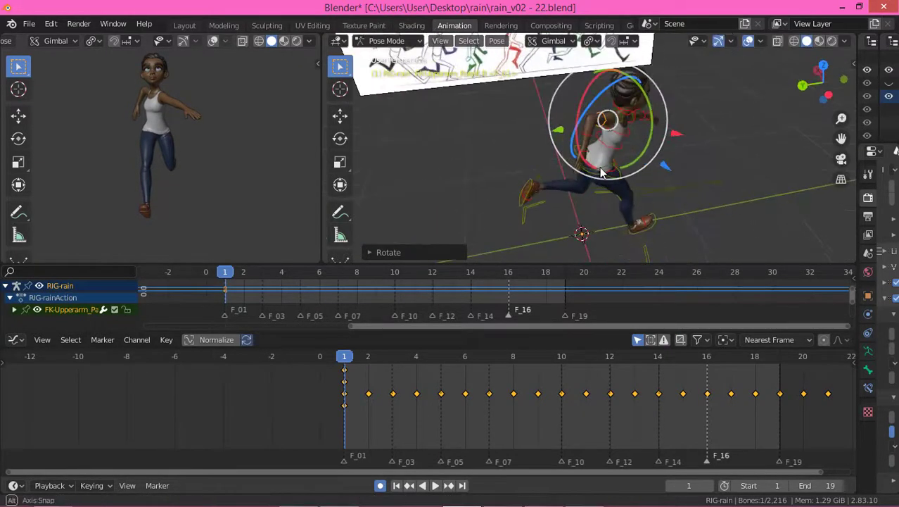
{"action": "left_click_drag", "start_coordinate": [651, 109], "coordinate": [657, 123]}
Refine the rotation of the right forearm FK-Forearm.R in the frame 1 backward arm pose.
{"action": "middle_click_drag", "start_coordinate": [656, 123], "coordinate": [571, 127]}
{"action": "left_click", "coordinate": [572, 120]}
{"action": "left_click_drag", "start_coordinate": [628, 87], "coordinate": [633, 106]}
{"action": "middle_click_drag", "start_coordinate": [633, 106], "coordinate": [612, 162]}
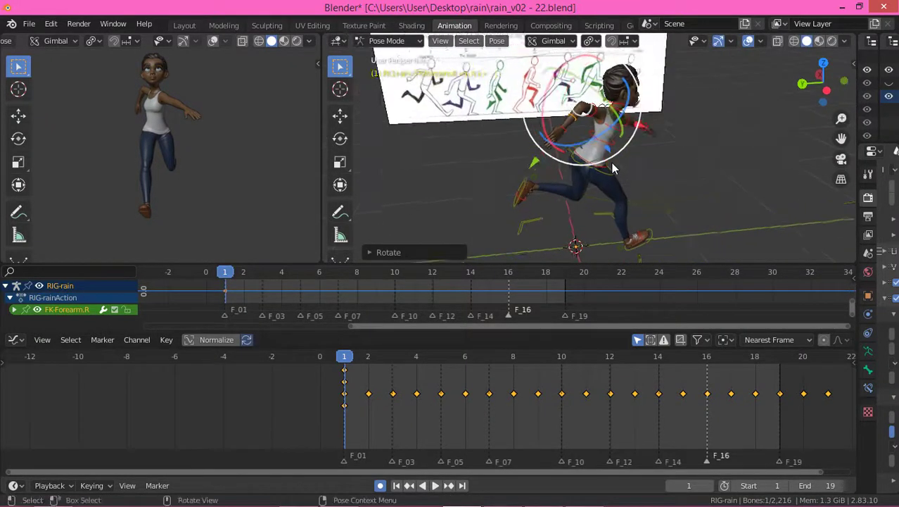
Keyframe the right hand FK-Hand.R at frame 1 with the LocRot keying set and bend it upward about 25 degrees at the wrist.
{"action": "left_click", "coordinate": [566, 129]}
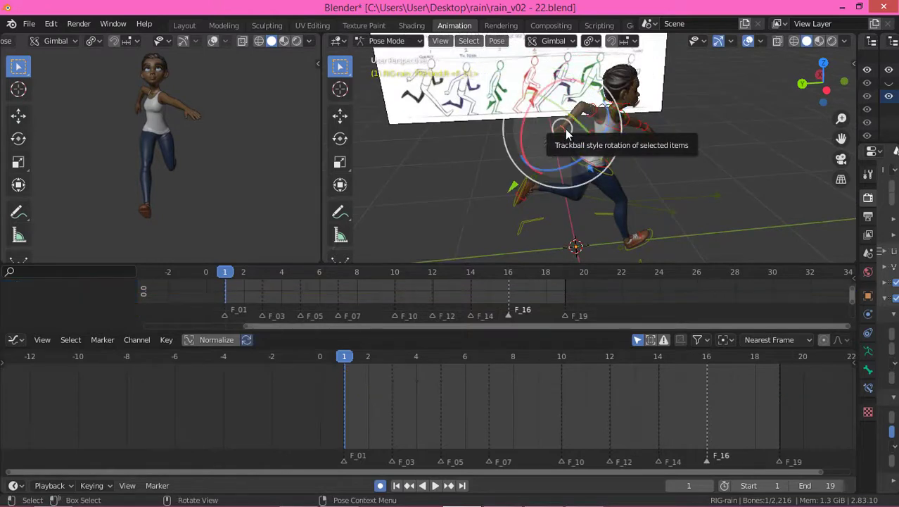
{"action": "key", "text": "i"}
{"action": "middle_click_drag", "start_coordinate": [674, 150], "coordinate": [525, 113]}
{"action": "left_click_drag", "start_coordinate": [518, 111], "coordinate": [519, 114]}
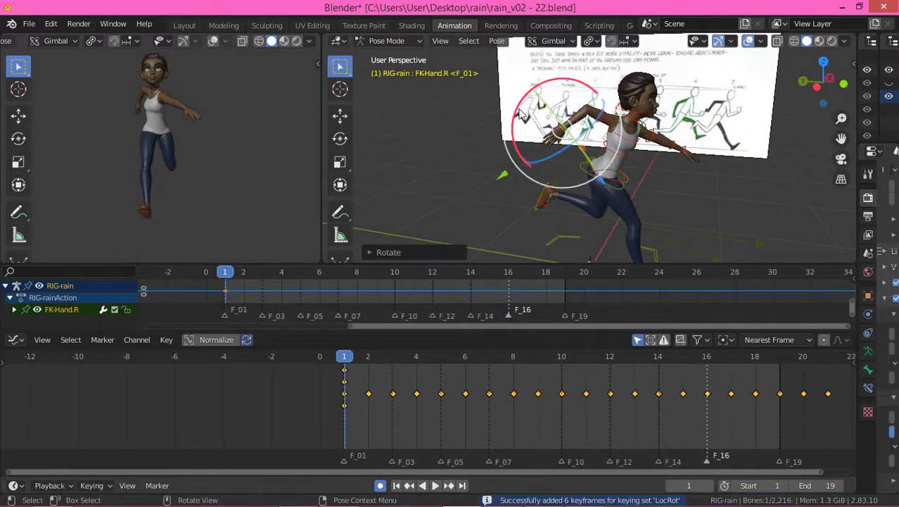
{"action": "left_click", "coordinate": [519, 113]}
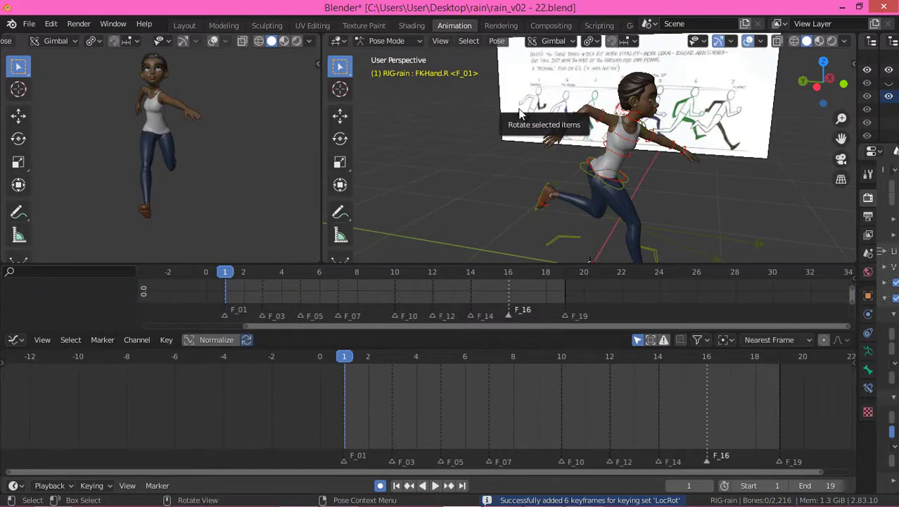
{"action": "left_click", "coordinate": [561, 137]}
{"action": "left_click_drag", "start_coordinate": [512, 138], "coordinate": [508, 122]}
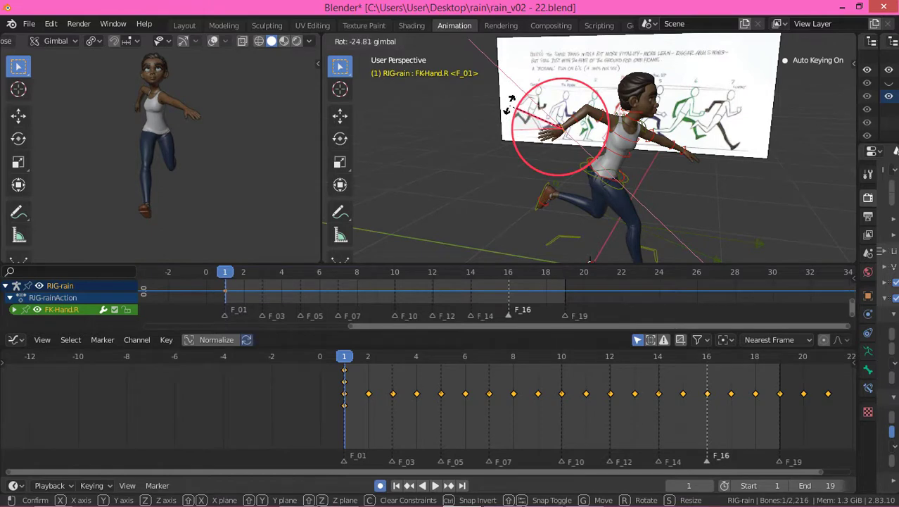
{"action": "left_click_drag", "start_coordinate": [508, 102], "coordinate": [508, 103]}
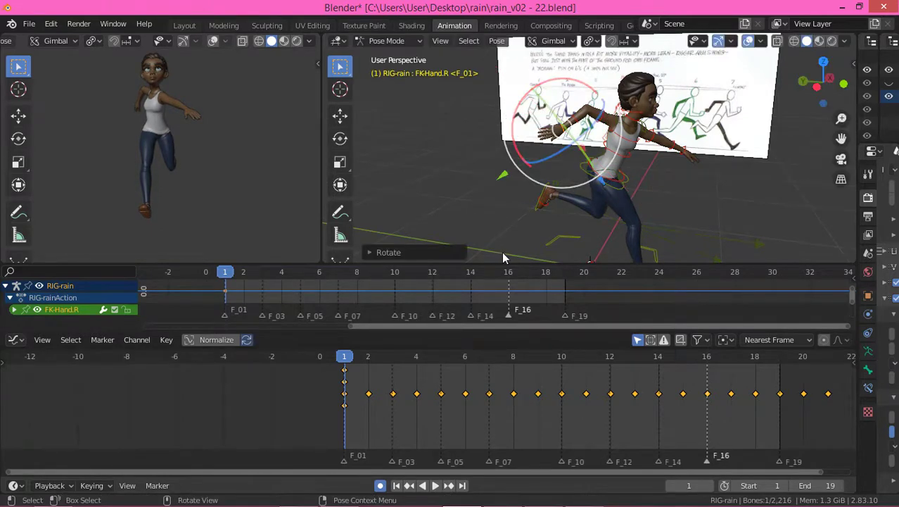
Rotate the left upper arm FK-Upperarm_Parent.L downward at frame 1 so the arm hangs beside the torso.
{"action": "middle_click_drag", "start_coordinate": [713, 159], "coordinate": [601, 167]}
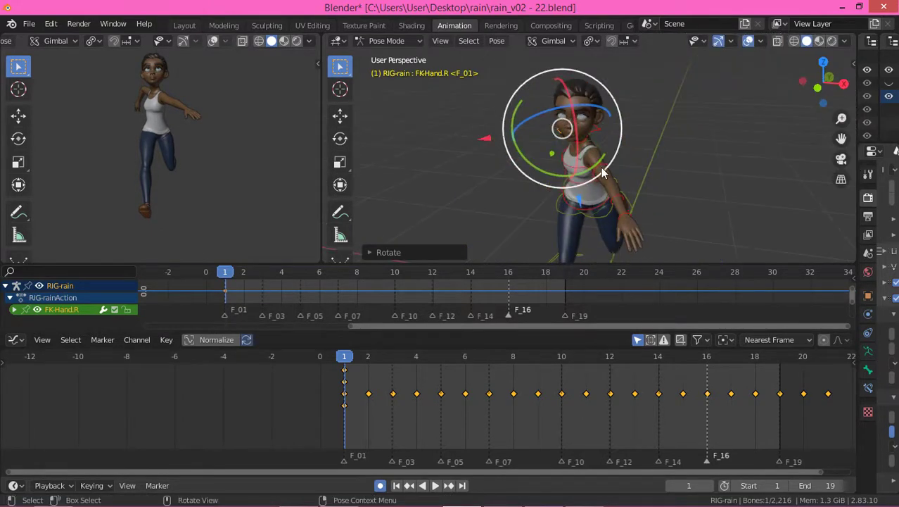
{"action": "left_click", "coordinate": [602, 170]}
{"action": "middle_click_drag", "start_coordinate": [569, 239], "coordinate": [618, 150]}
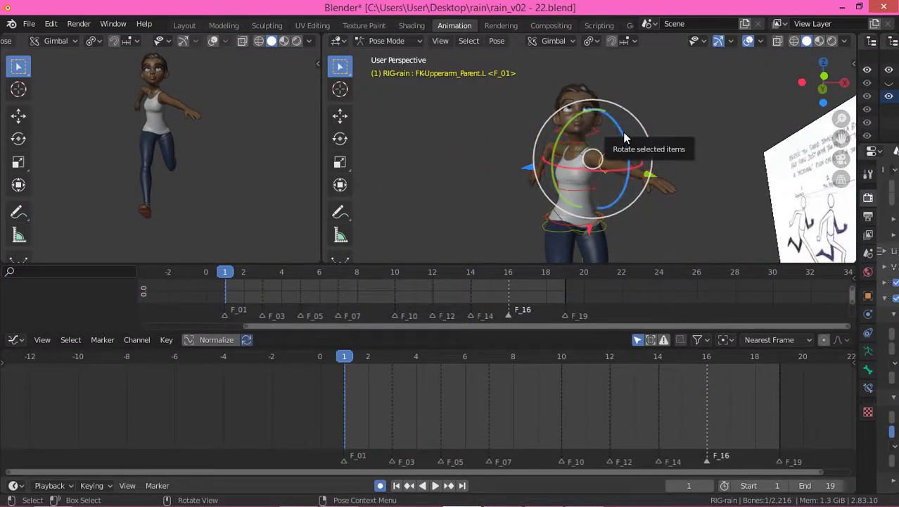
{"action": "left_click_drag", "start_coordinate": [626, 141], "coordinate": [623, 198]}
Bend the left forearm FK-Forearm.L forward at the elbow at frame 1.
{"action": "left_click", "coordinate": [621, 211]}
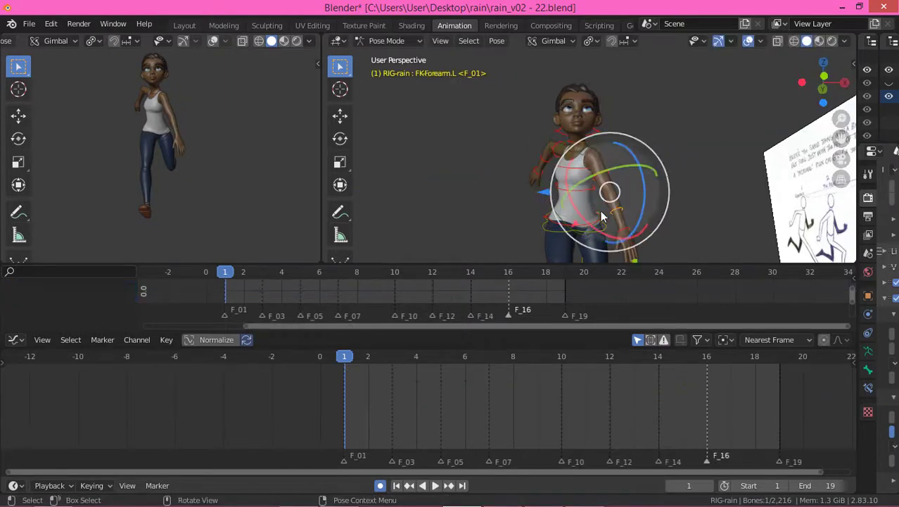
{"action": "middle_click_drag", "start_coordinate": [621, 212], "coordinate": [655, 216]}
{"action": "middle_click_drag", "start_coordinate": [711, 218], "coordinate": [596, 236]}
{"action": "left_click_drag", "start_coordinate": [595, 239], "coordinate": [593, 240]}
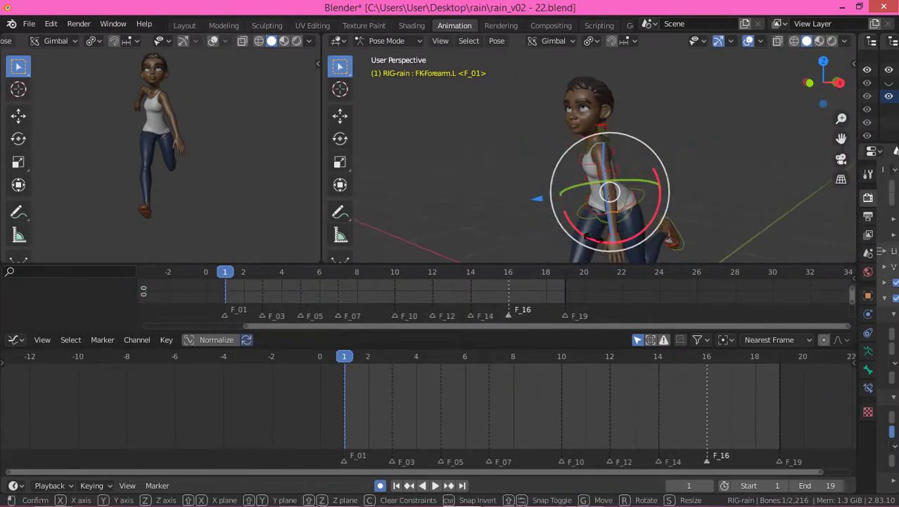
{"action": "left_click", "coordinate": [549, 186]}
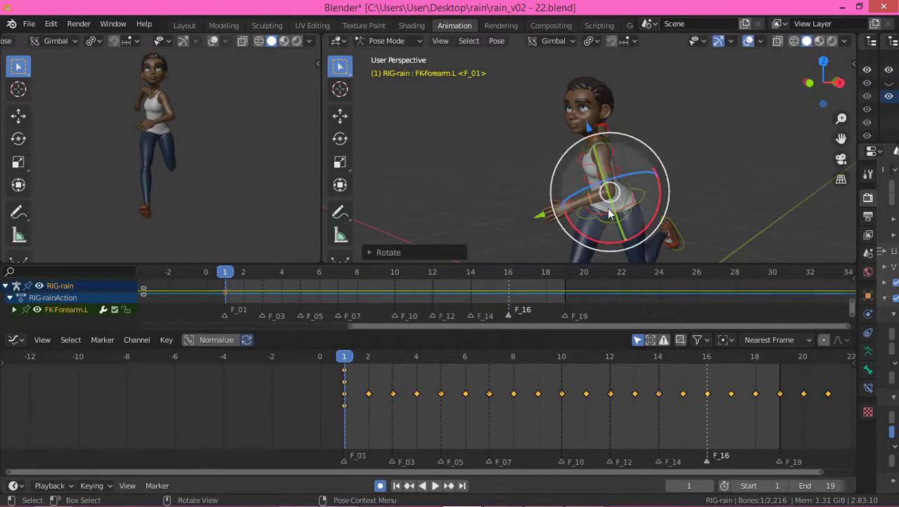
Bring the left upper arm FK-Upperarm_Parent.L closer to the body and adjust its orientation with single-axis and trackball rotations at frame 1.
{"action": "left_click", "coordinate": [606, 167]}
{"action": "middle_click_drag", "start_coordinate": [596, 171], "coordinate": [646, 151]}
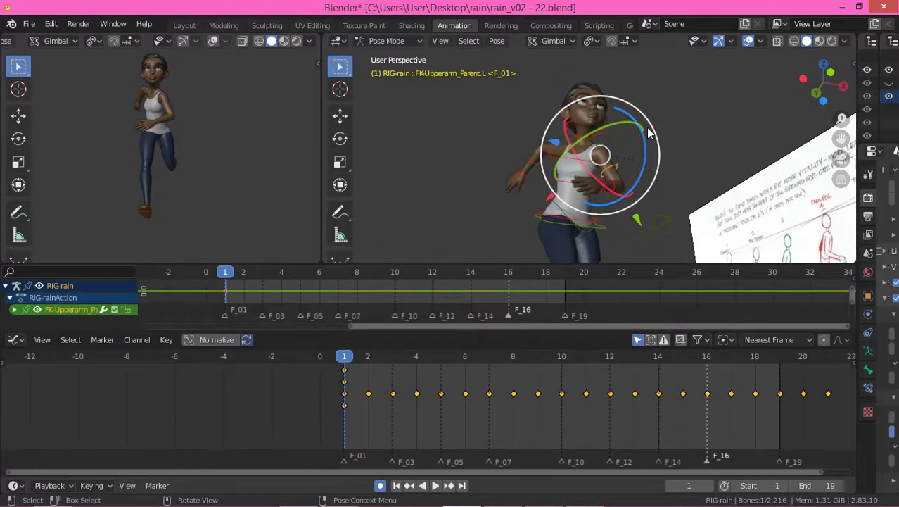
{"action": "left_click_drag", "start_coordinate": [643, 139], "coordinate": [632, 161]}
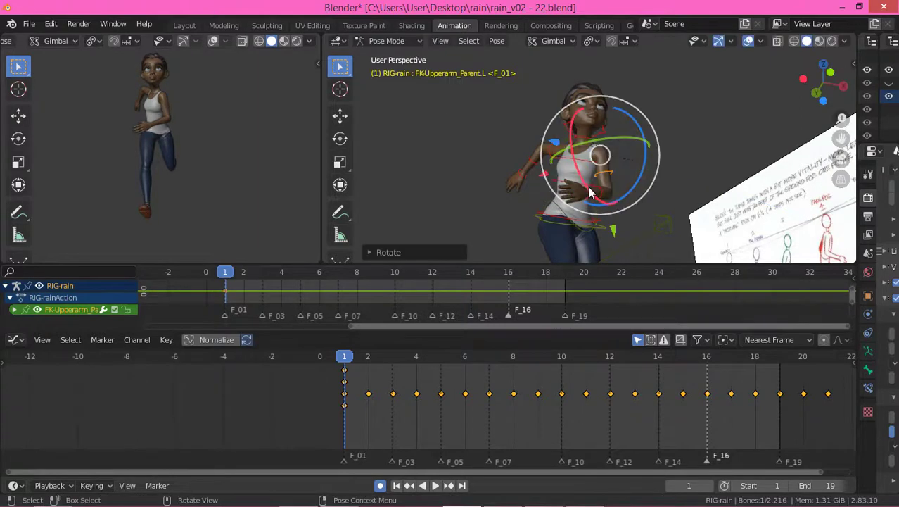
{"action": "middle_click_drag", "start_coordinate": [605, 169], "coordinate": [551, 140]}
{"action": "key", "text": "r"}
{"action": "key", "text": "r"}
{"action": "left_click", "coordinate": [596, 202]}
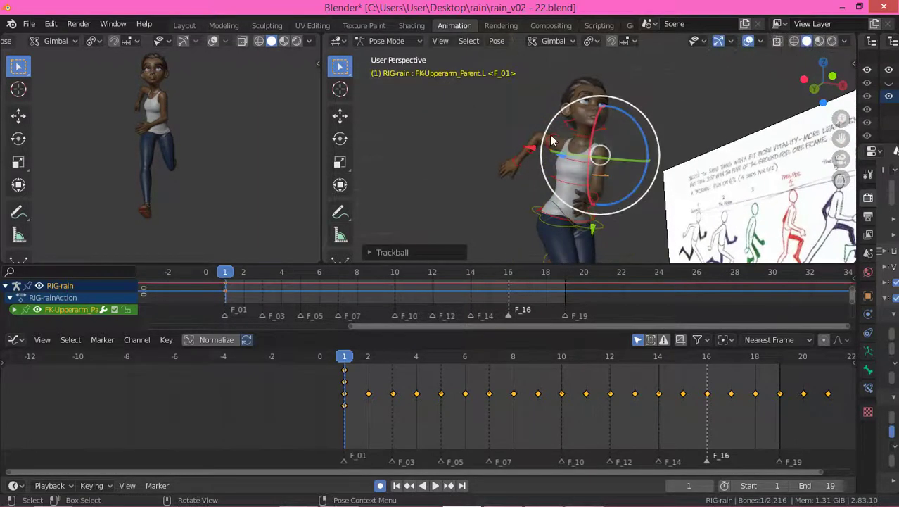
{"action": "left_click_drag", "start_coordinate": [644, 145], "coordinate": [631, 181]}
Swing the left upper arm FK-Upperarm_Parent.L forward in front of the chest, and ease the swing back slightly.
{"action": "middle_click_drag", "start_coordinate": [630, 181], "coordinate": [642, 148]}
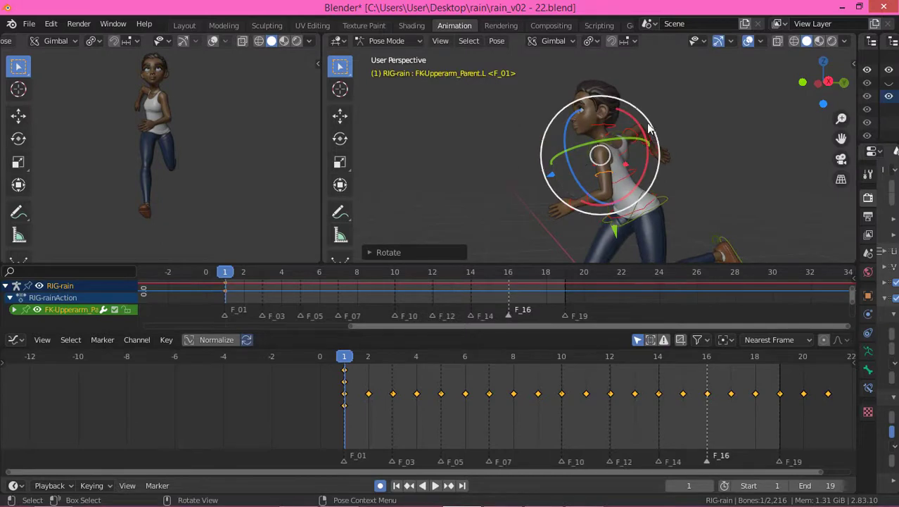
{"action": "left_click_drag", "start_coordinate": [641, 127], "coordinate": [595, 201]}
{"action": "middle_click_drag", "start_coordinate": [594, 201], "coordinate": [577, 166]}
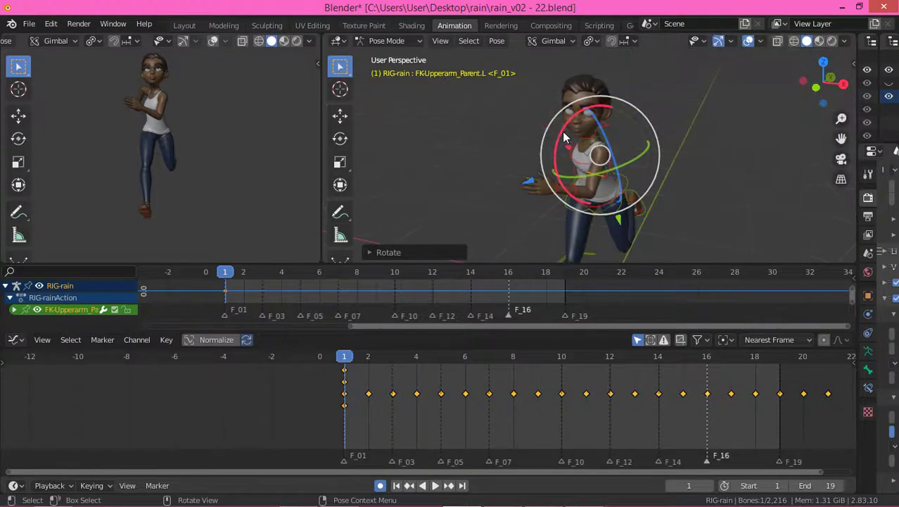
{"action": "left_click_drag", "start_coordinate": [560, 130], "coordinate": [573, 149]}
Bend the left forearm FK-Forearm.L further at the elbow to raise the hand in front of the chest.
{"action": "middle_click_drag", "start_coordinate": [583, 196], "coordinate": [682, 183]}
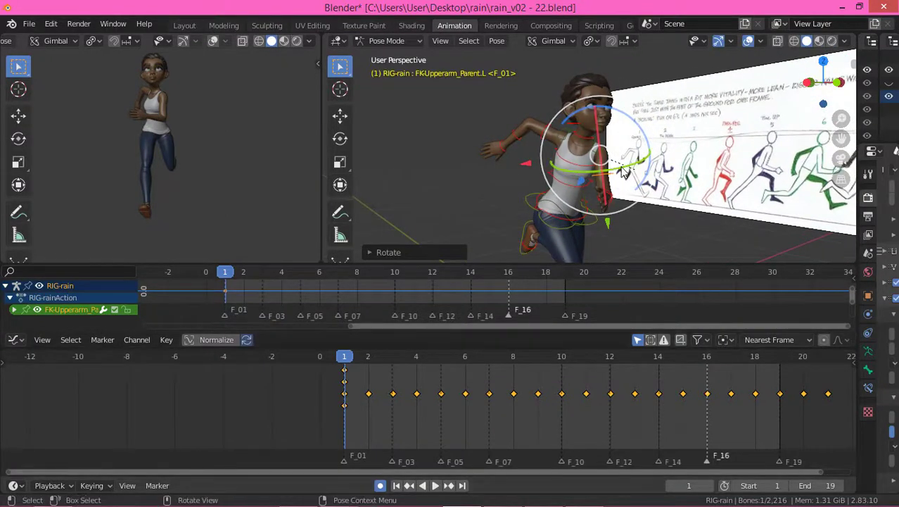
{"action": "middle_click_drag", "start_coordinate": [623, 172], "coordinate": [581, 183]}
{"action": "left_click", "coordinate": [573, 194]}
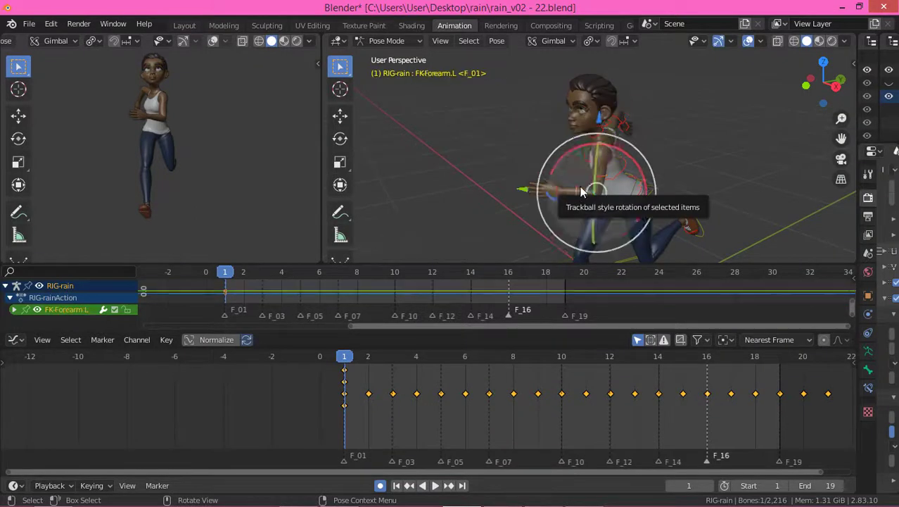
{"action": "key", "text": "r"}
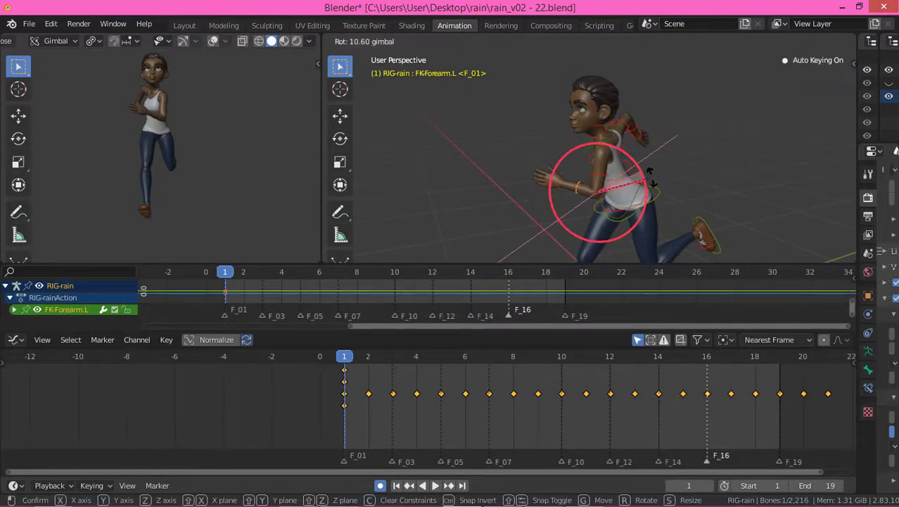
{"action": "left_click", "coordinate": [653, 184]}
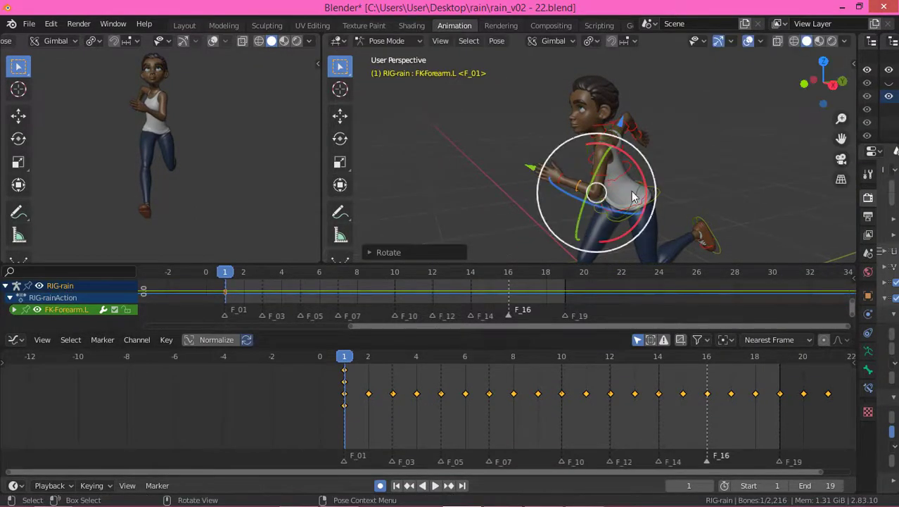
Rotate the left hand FK-Hand.L about 20° at the wrist at frame 1.
{"action": "left_click", "coordinate": [552, 187]}
{"action": "key", "text": "r"}
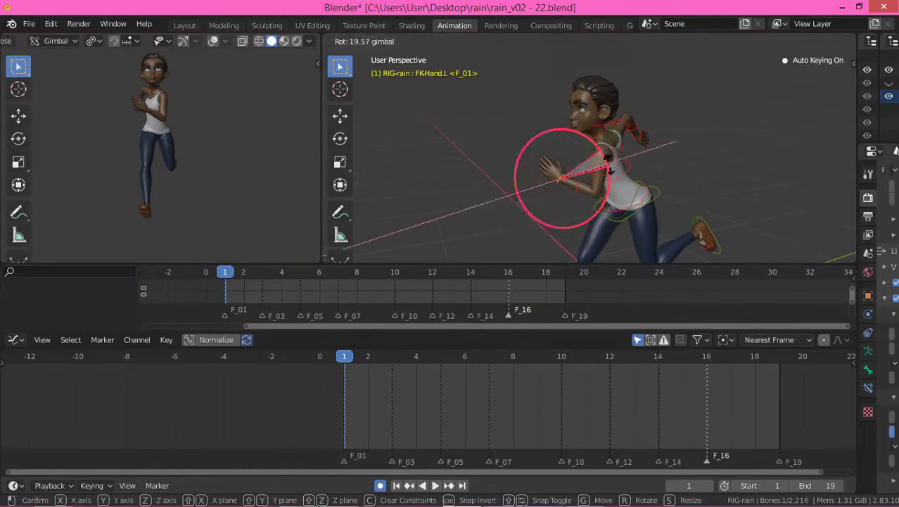
{"action": "left_click", "coordinate": [609, 169]}
{"action": "middle_click_drag", "start_coordinate": [570, 200], "coordinate": [641, 188]}
{"action": "middle_click_drag", "start_coordinate": [444, 213], "coordinate": [443, 161]}
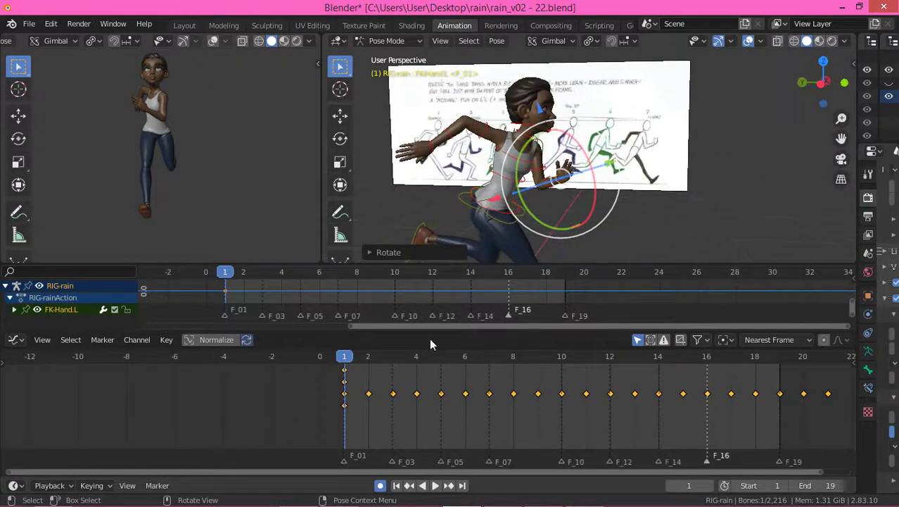
{"action": "left_click", "coordinate": [457, 147], "text": "shift"}
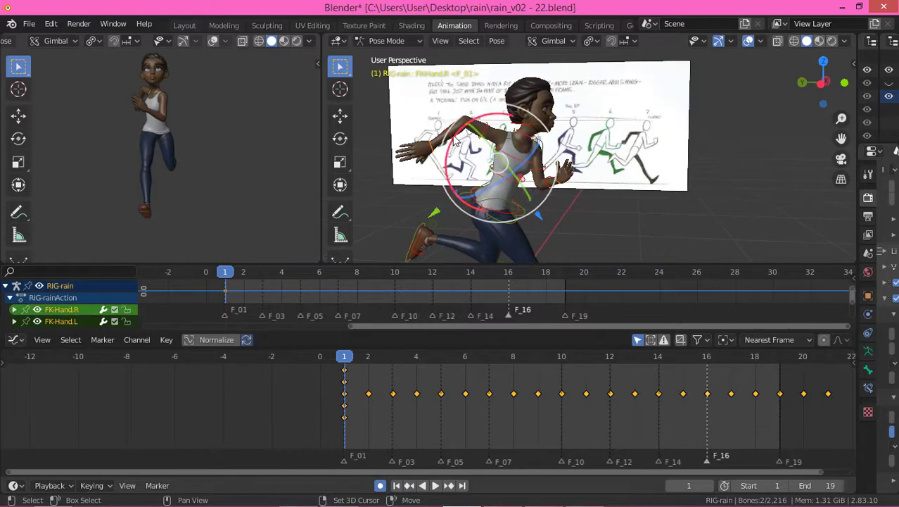
{"action": "left_click", "coordinate": [492, 134], "text": "shift"}
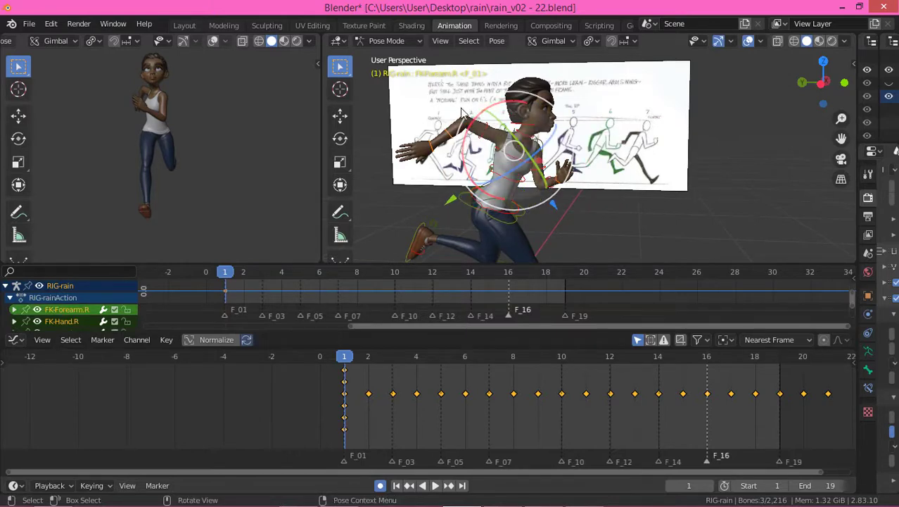
{"action": "key", "text": "alt+a"}
Reposition the right clavicle MSTR-Clavicle.R at frame 1 with single-axis moves along Z and X and a slight trackball rotation.
{"action": "left_click", "coordinate": [504, 140]}
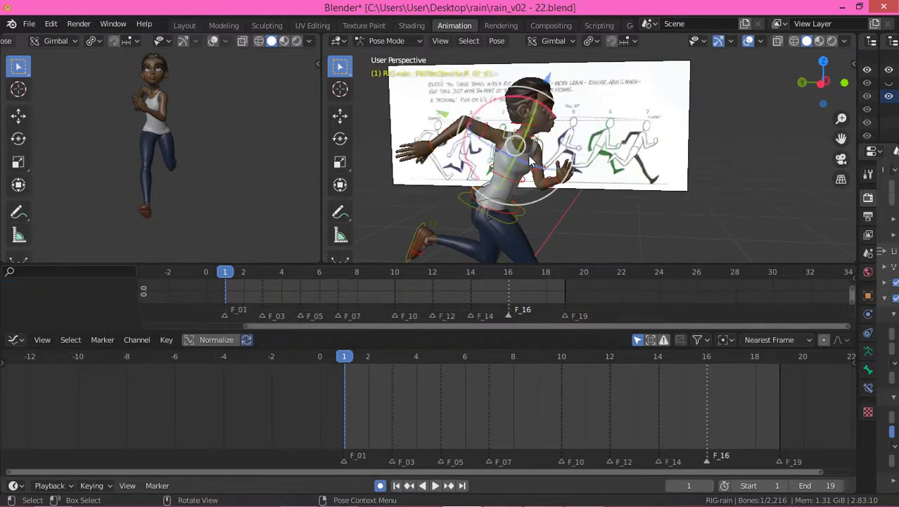
{"action": "middle_click_drag", "start_coordinate": [503, 140], "coordinate": [518, 174]}
{"action": "key", "text": "g"}
{"action": "key", "text": "z"}
{"action": "left_click", "coordinate": [546, 82]}
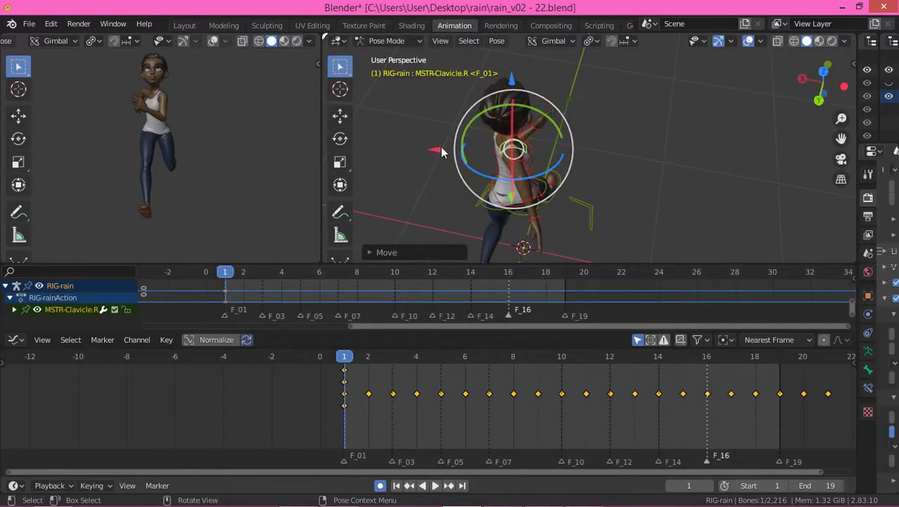
{"action": "left_click_drag", "start_coordinate": [439, 148], "coordinate": [445, 166]}
{"action": "middle_click_drag", "start_coordinate": [444, 165], "coordinate": [537, 87]}
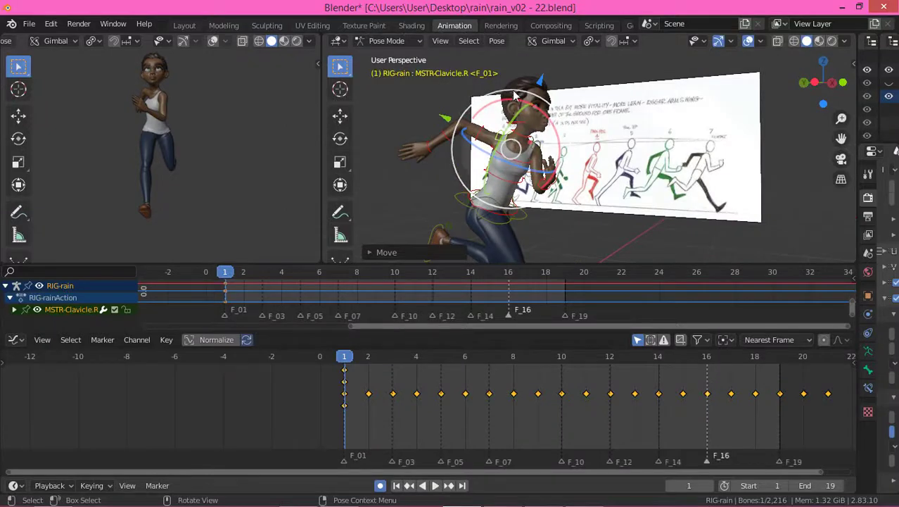
{"action": "left_click_drag", "start_coordinate": [538, 84], "coordinate": [542, 99]}
Raise the left clavicle MSTR-Clavicle.L about 0.011 m along its gimbal Z axis at frame 1.
{"action": "left_click", "coordinate": [536, 153]}
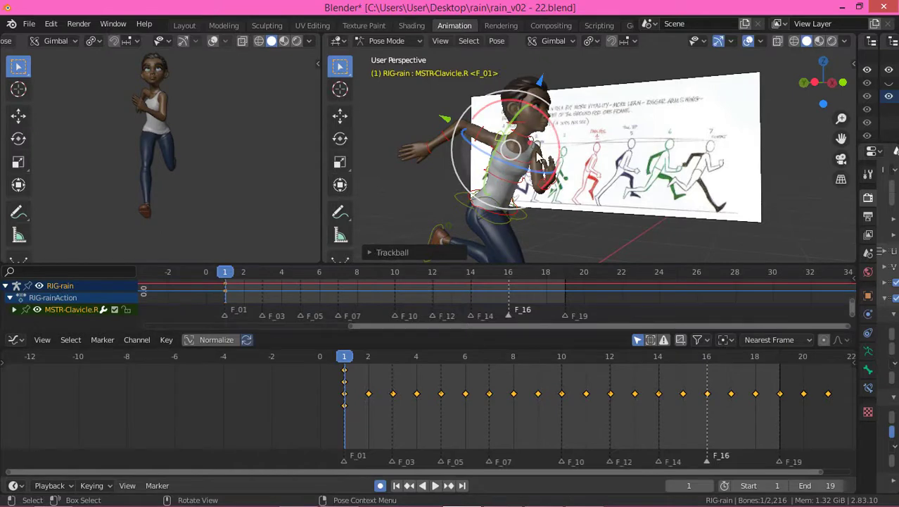
{"action": "left_click", "coordinate": [544, 151]}
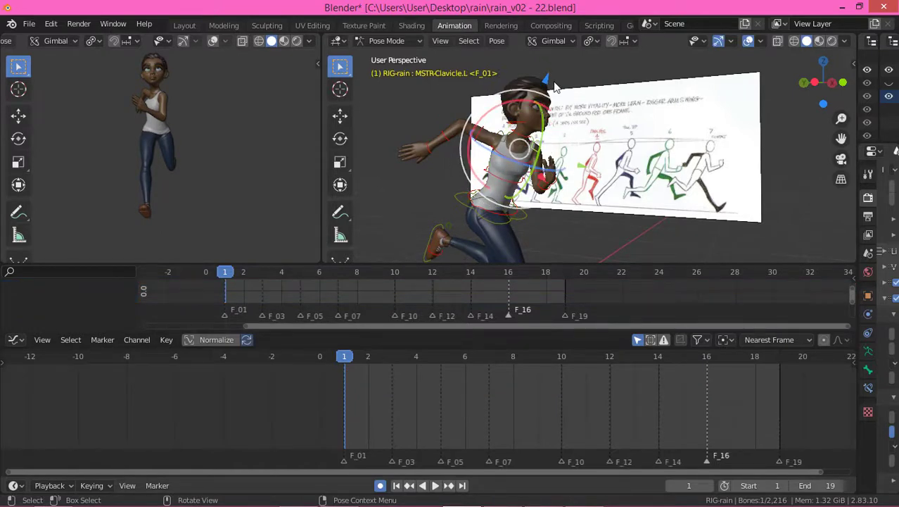
{"action": "left_click_drag", "start_coordinate": [554, 76], "coordinate": [553, 72]}
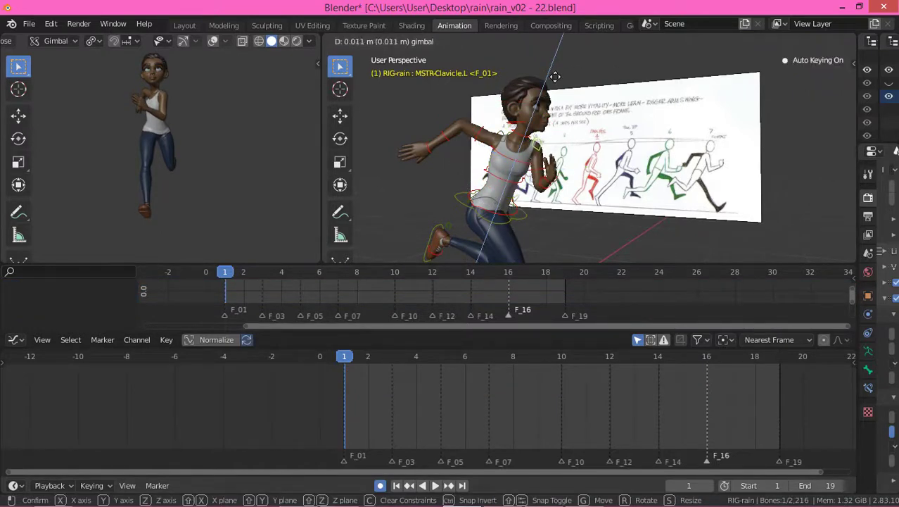
{"action": "left_click_drag", "start_coordinate": [512, 109], "coordinate": [508, 118]}
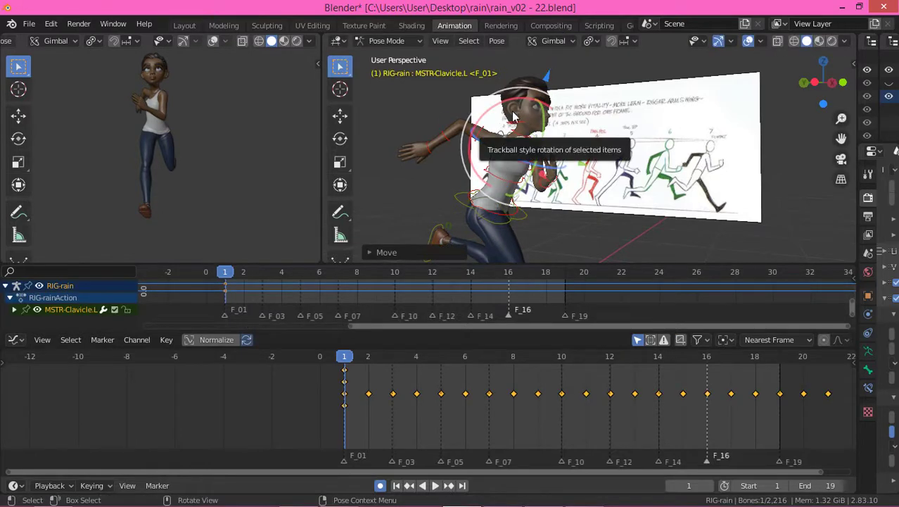
Fine-tune the heights of the right and left clavicles, MSTR-Clavicle.R and MSTR-Clavicle.L, with small moves along their Z axes.
{"action": "left_click", "coordinate": [535, 104]}
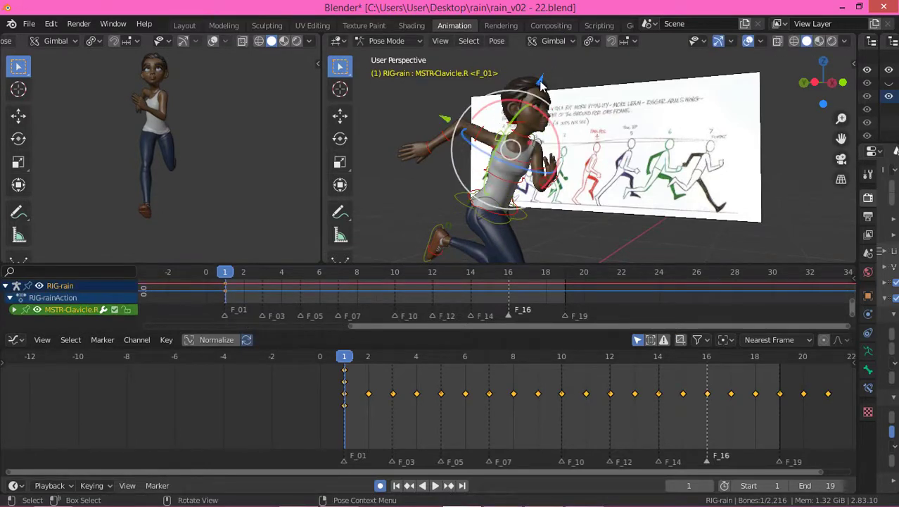
{"action": "left_click_drag", "start_coordinate": [540, 83], "coordinate": [541, 84]}
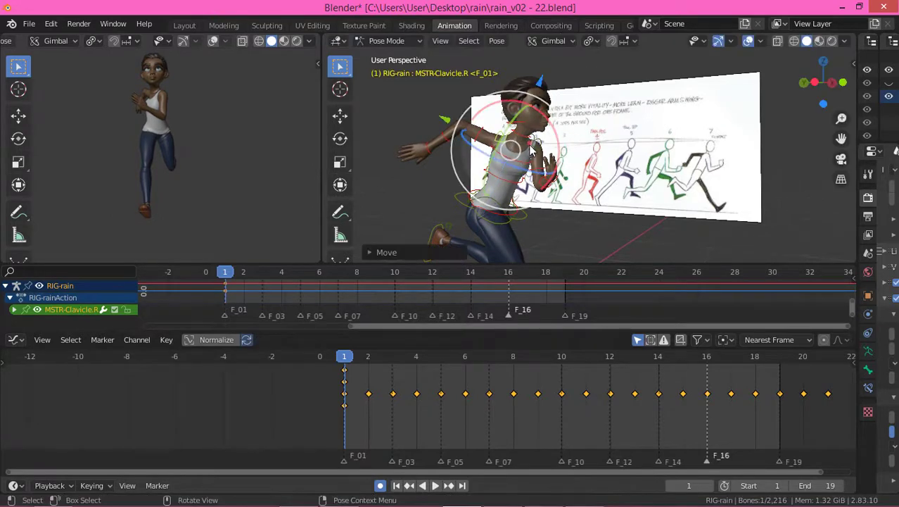
{"action": "middle_click_drag", "start_coordinate": [595, 153], "coordinate": [550, 146]}
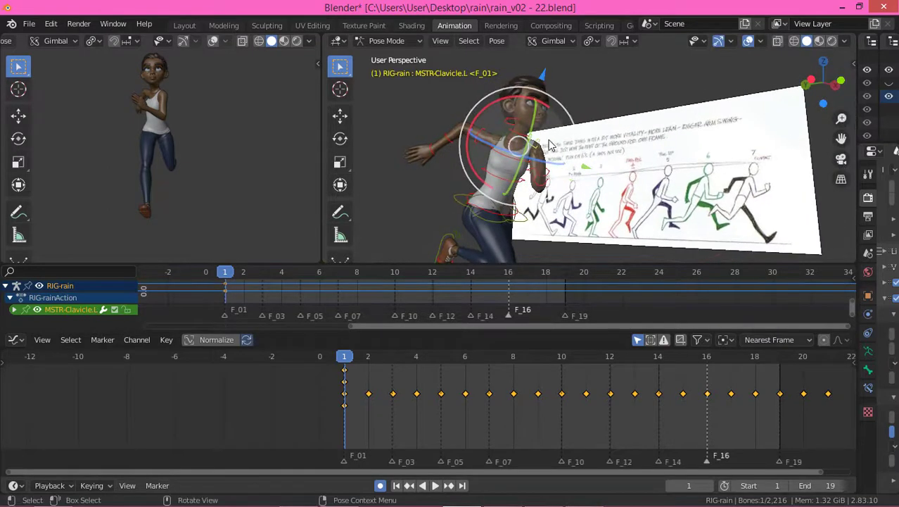
{"action": "left_click", "coordinate": [537, 176]}
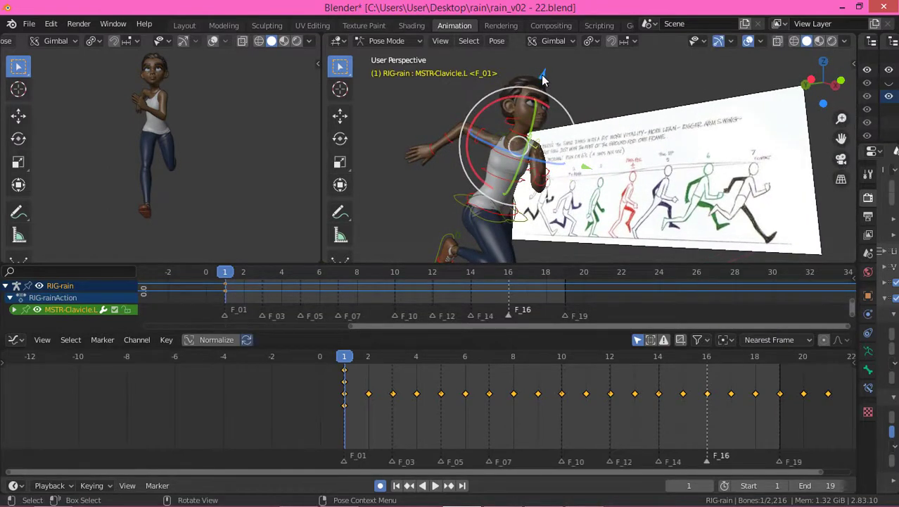
{"action": "left_click_drag", "start_coordinate": [542, 76], "coordinate": [543, 80]}
Shift the left clavicle MSTR-Clavicle.L along its gimbal X axis in small moves, and ease it back slightly.
{"action": "middle_click_drag", "start_coordinate": [539, 176], "coordinate": [488, 214]}
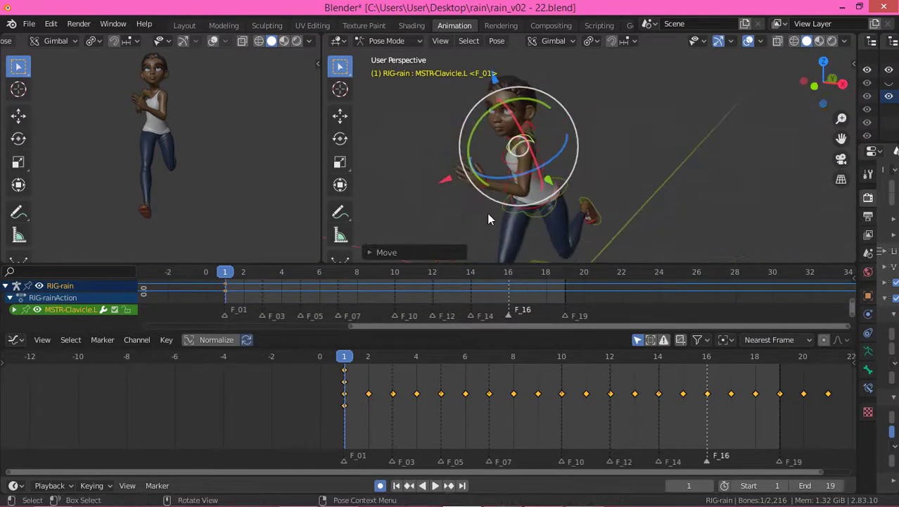
{"action": "left_click_drag", "start_coordinate": [454, 181], "coordinate": [441, 174]}
{"action": "middle_click_drag", "start_coordinate": [452, 174], "coordinate": [552, 199]}
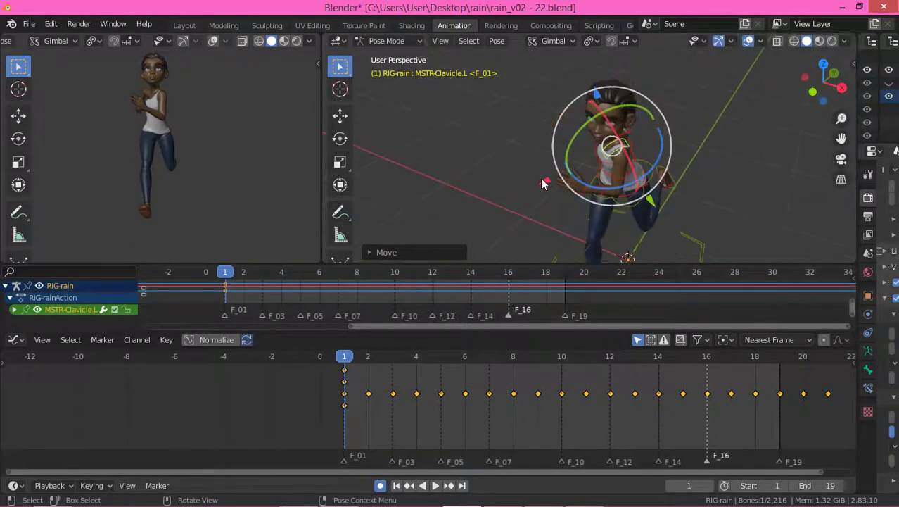
{"action": "left_click_drag", "start_coordinate": [542, 184], "coordinate": [539, 177]}
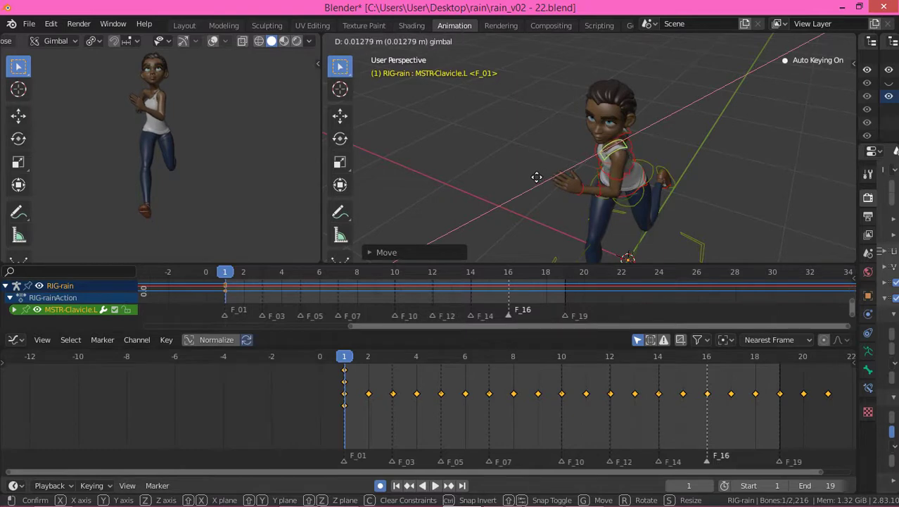
{"action": "left_click_drag", "start_coordinate": [538, 177], "coordinate": [539, 179]}
Key LocRot for both clavicles, upper arms, forearms and hands at frame 1, and duplicate those keyframes to frame 19.
{"action": "middle_click_drag", "start_coordinate": [551, 195], "coordinate": [675, 165]}
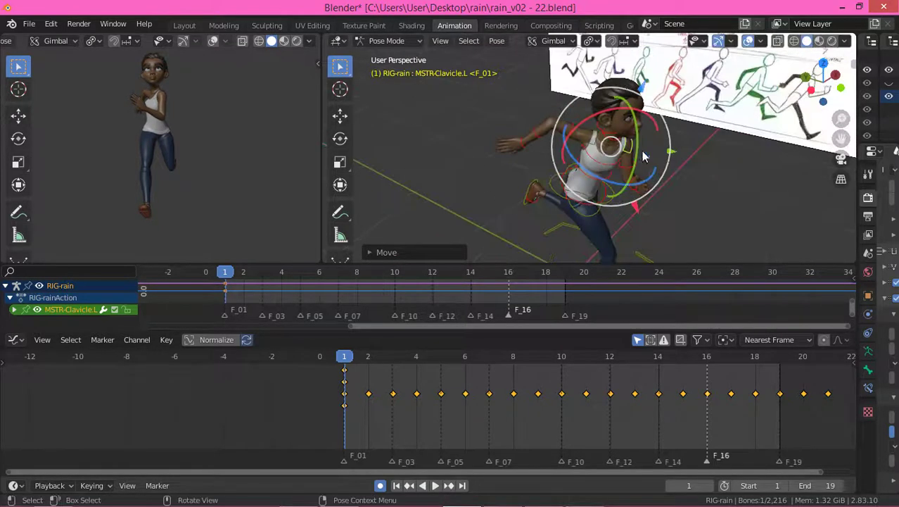
{"action": "middle_click_drag", "start_coordinate": [572, 257], "coordinate": [559, 203]}
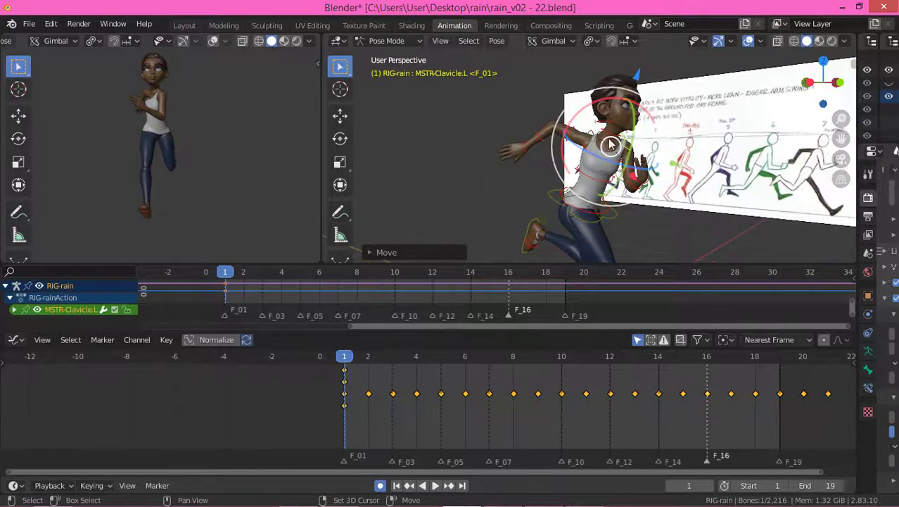
{"action": "left_click", "coordinate": [575, 138], "text": "shift"}
{"action": "left_click", "coordinate": [566, 132], "text": "shift"}
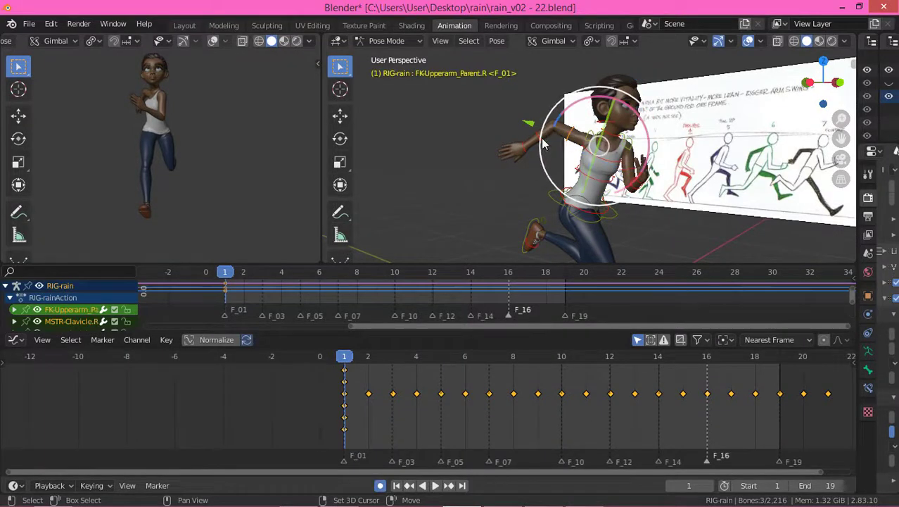
{"action": "left_click", "coordinate": [538, 138], "text": "shift"}
{"action": "left_click", "coordinate": [525, 149], "text": "shift"}
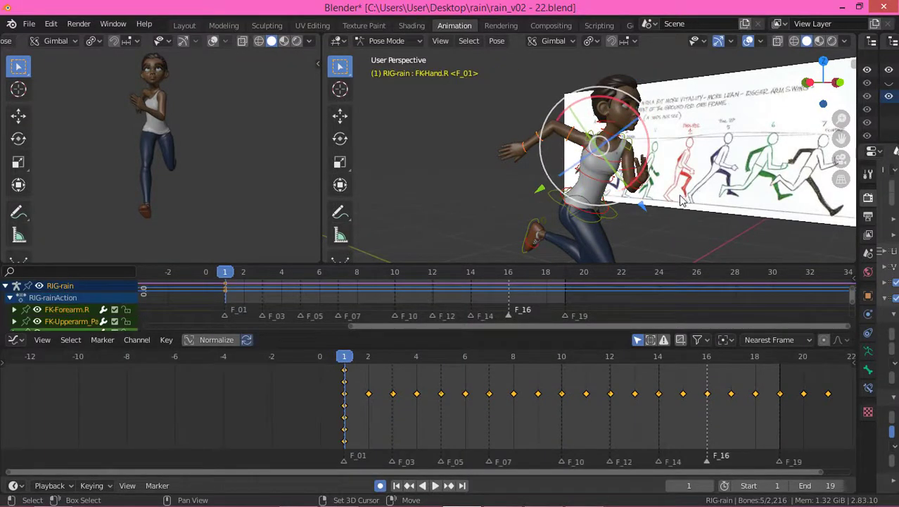
{"action": "middle_click_drag", "start_coordinate": [681, 201], "coordinate": [545, 161]}
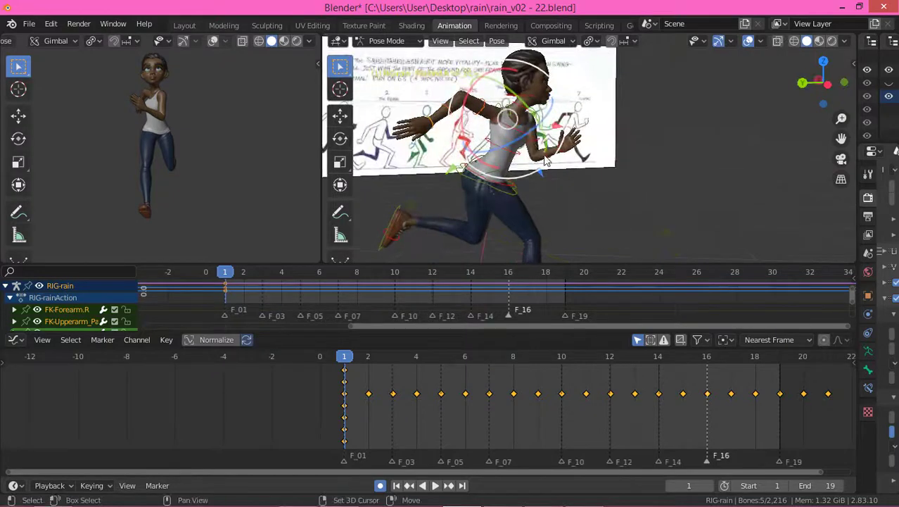
{"action": "left_click", "coordinate": [539, 159], "text": "shift"}
{"action": "left_click", "coordinate": [548, 155], "text": "shift"}
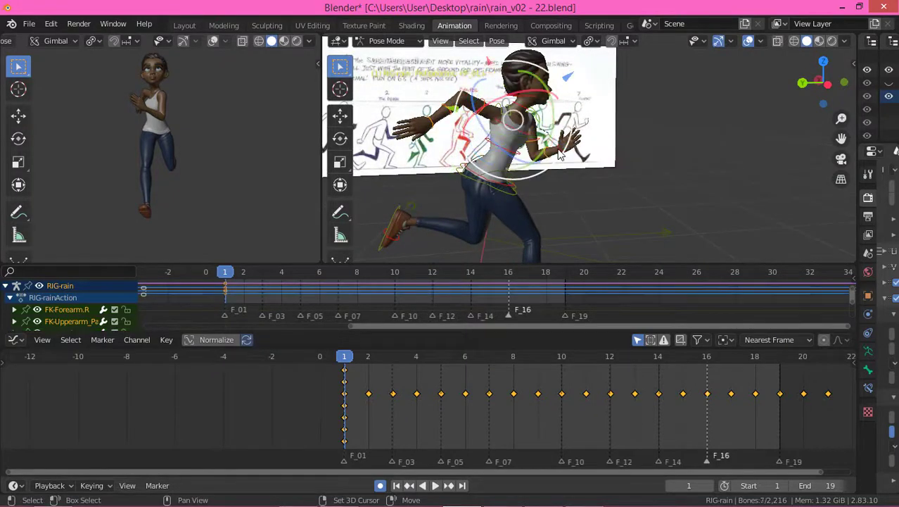
{"action": "left_click", "coordinate": [562, 155], "text": "shift"}
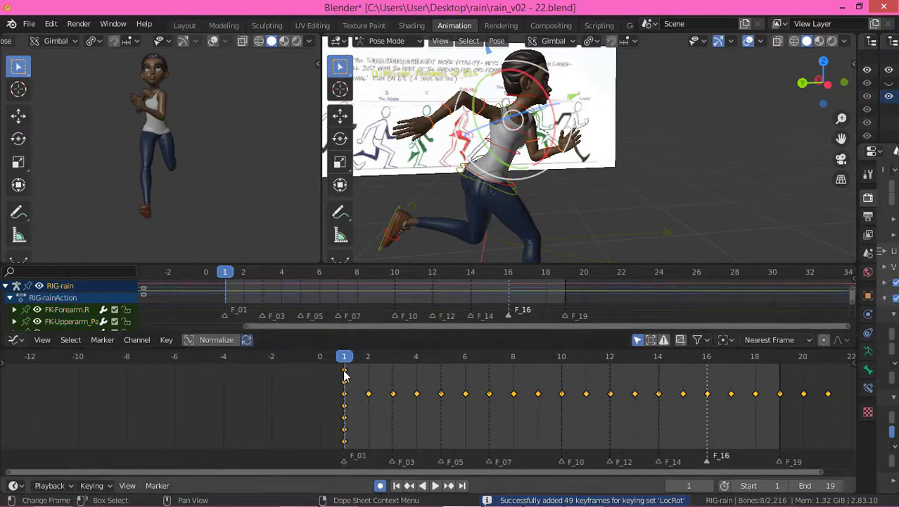
{"action": "key", "text": "shift+d"}
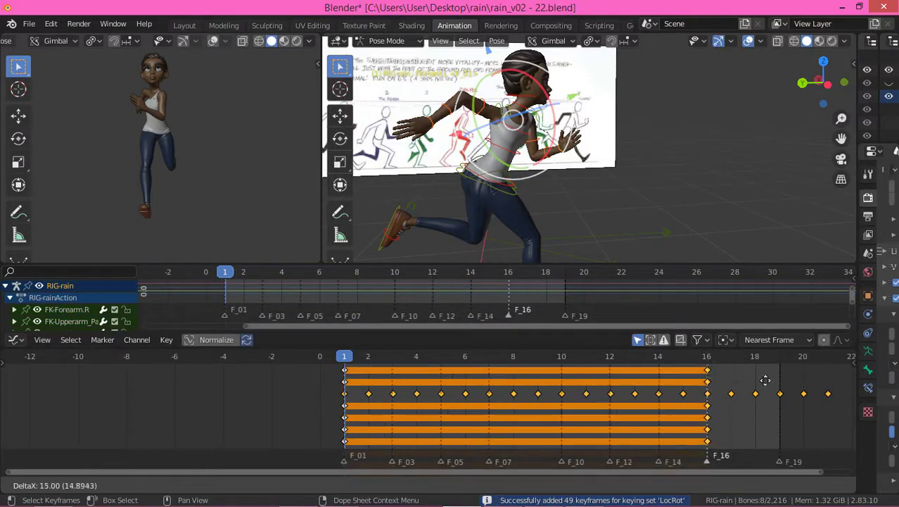
{"action": "left_click", "coordinate": [825, 377]}
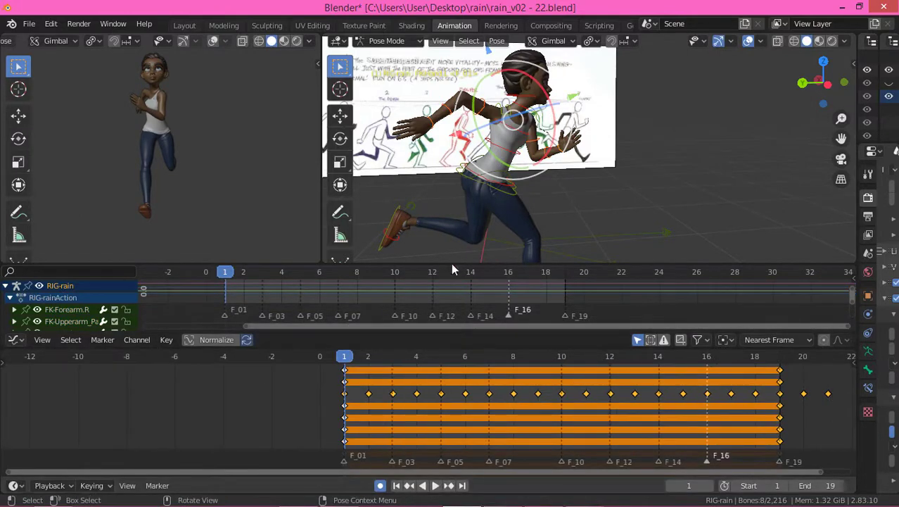
Copy the frame 1 pose of the clavicle and arm controls and paste it X-flipped at frame 10.
{"action": "right_click", "coordinate": [397, 176]}
{"action": "left_click", "coordinate": [348, 146]}
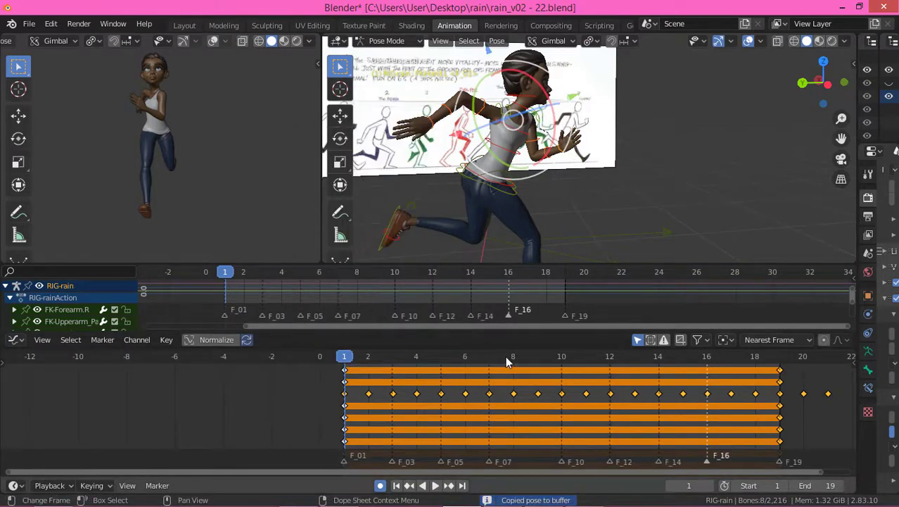
{"action": "left_click", "coordinate": [561, 356]}
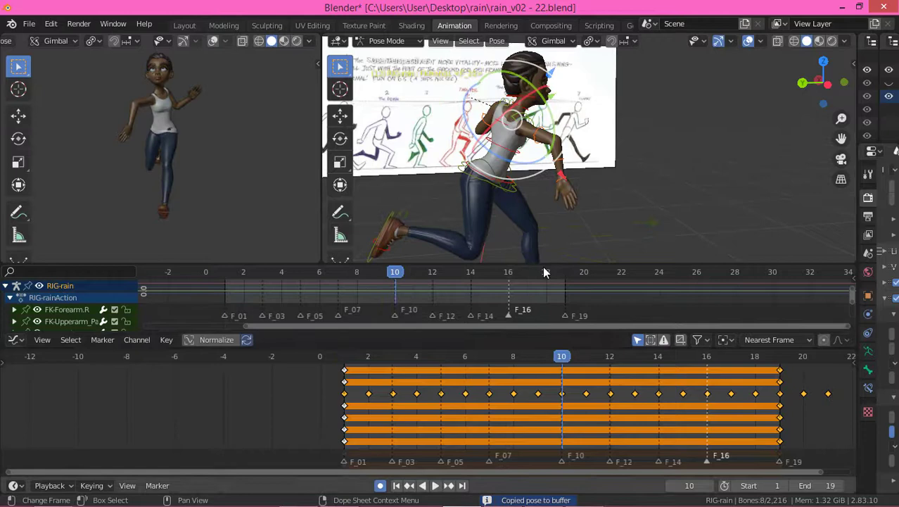
{"action": "right_click", "coordinate": [406, 137]}
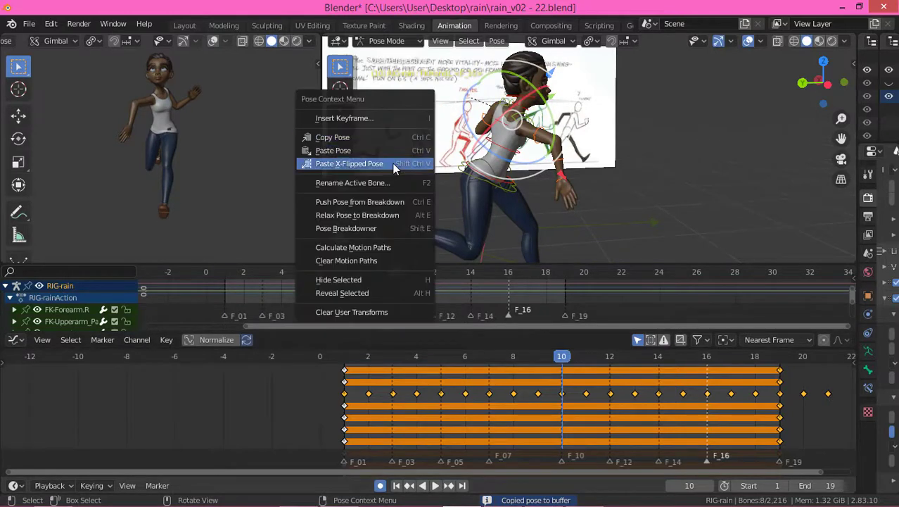
{"action": "left_click", "coordinate": [393, 163]}
Play the run cycle and review the arm swing from the front and the side.
{"action": "middle_click_drag", "start_coordinate": [492, 177], "coordinate": [513, 204]}
{"action": "key", "text": "space"}
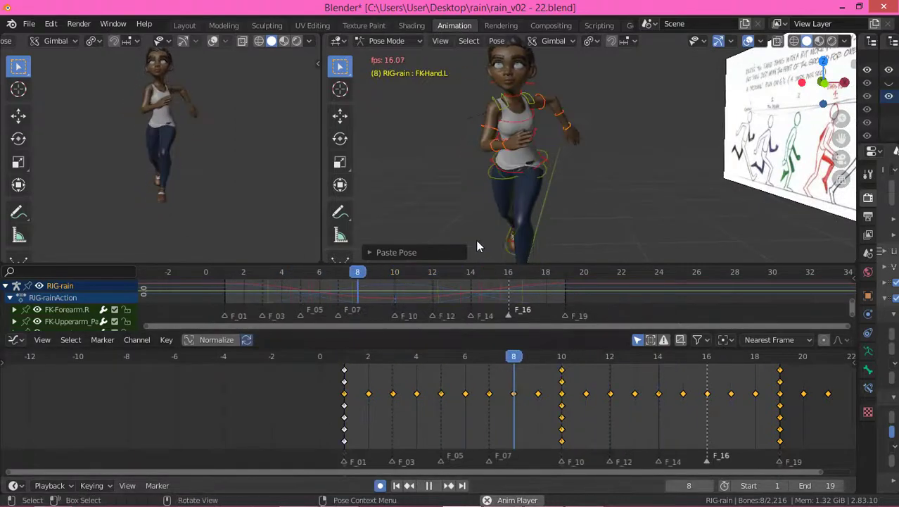
{"action": "middle_click_drag", "start_coordinate": [484, 142], "coordinate": [527, 176]}
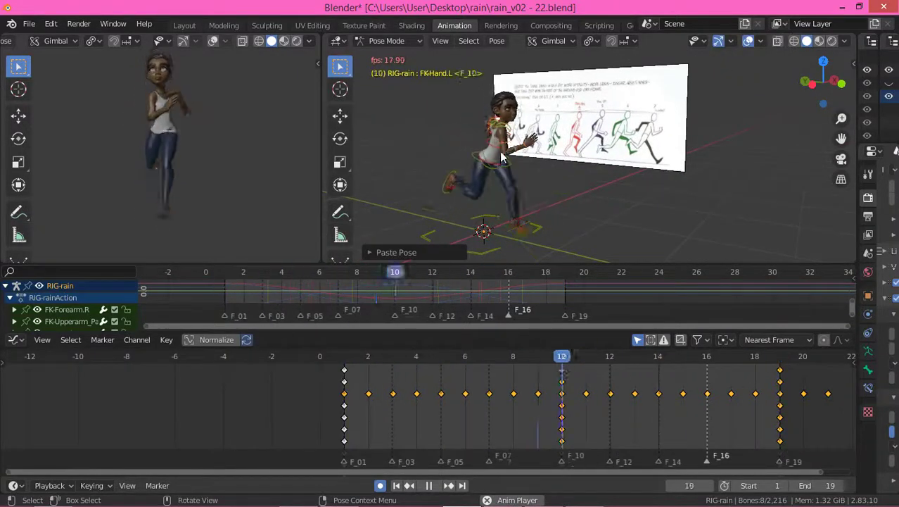
{"action": "middle_click_drag", "start_coordinate": [572, 172], "coordinate": [536, 167]}
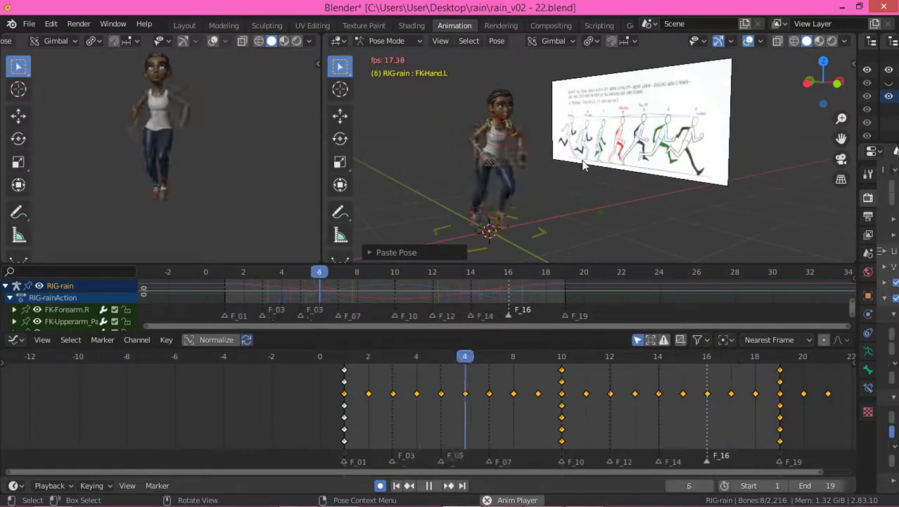
{"action": "key", "text": "space"}
Reposition the left clavicle control MSTR-Clavicle.L slightly at frame 10.
{"action": "left_click", "coordinate": [556, 359]}
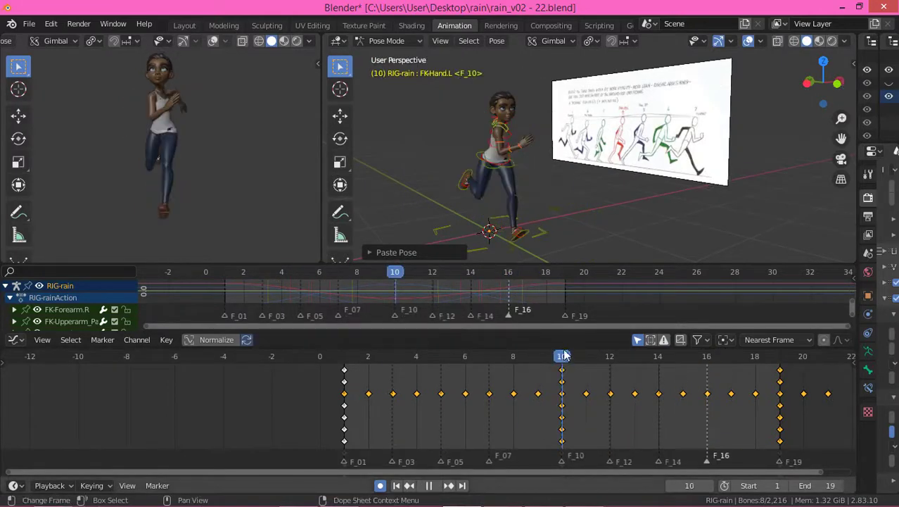
{"action": "middle_click_drag", "start_coordinate": [535, 167], "coordinate": [384, 214]}
{"action": "scroll", "coordinate": [518, 136], "scroll_direction": "up", "scroll_amount": 5}
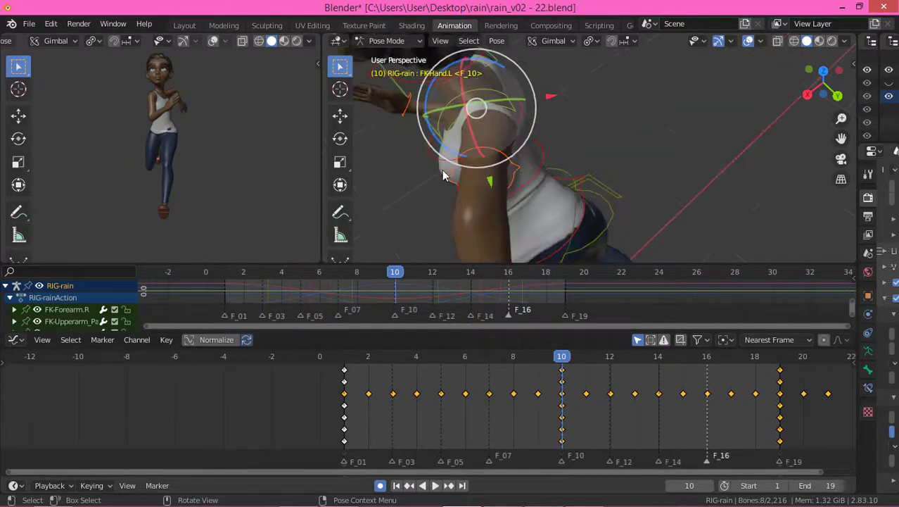
{"action": "middle_click_drag", "start_coordinate": [520, 133], "coordinate": [532, 104]}
{"action": "left_click", "coordinate": [593, 100]}
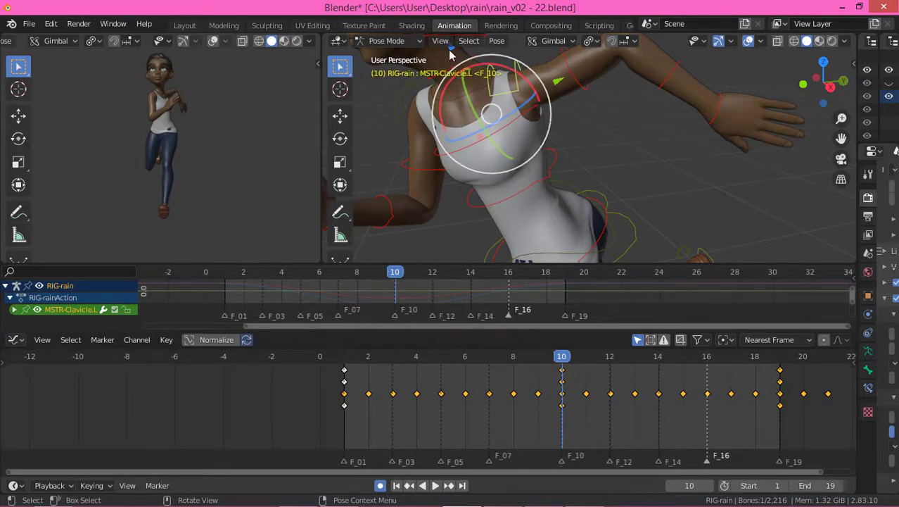
{"action": "key", "text": "g"}
{"action": "left_click", "coordinate": [556, 86]}
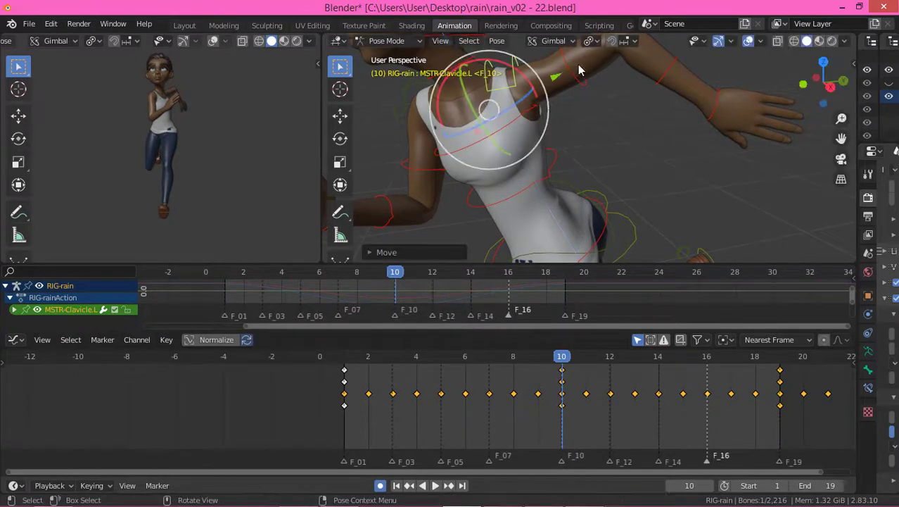
Rotate the left upper arm FK-Upperarm_Parent.L at frame 10, finishing with a turn of about -14 degrees, and check the swing in playback.
{"action": "left_click", "coordinate": [580, 73]}
{"action": "scroll", "coordinate": [570, 128], "scroll_direction": "down", "scroll_amount": 6}
{"action": "left_click_drag", "start_coordinate": [575, 69], "coordinate": [605, 96]}
{"action": "middle_click_drag", "start_coordinate": [605, 96], "coordinate": [488, 176]}
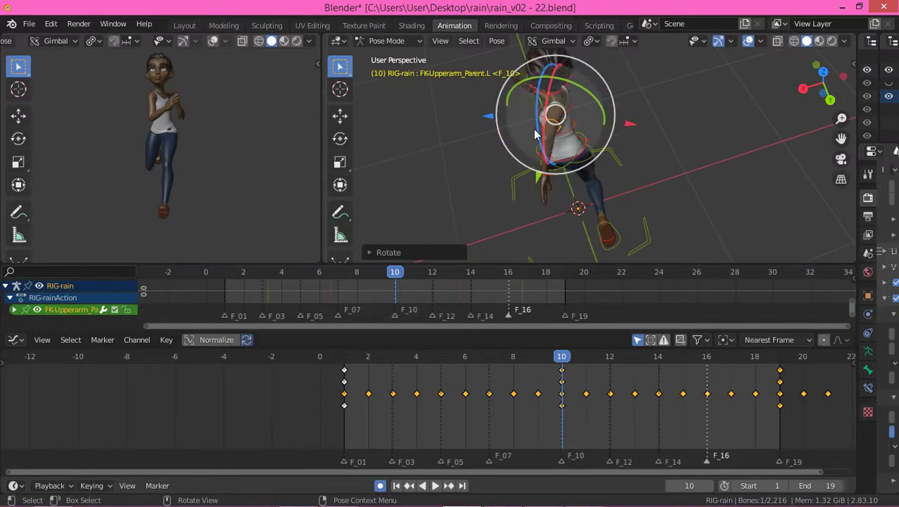
{"action": "middle_click_drag", "start_coordinate": [519, 118], "coordinate": [496, 132]}
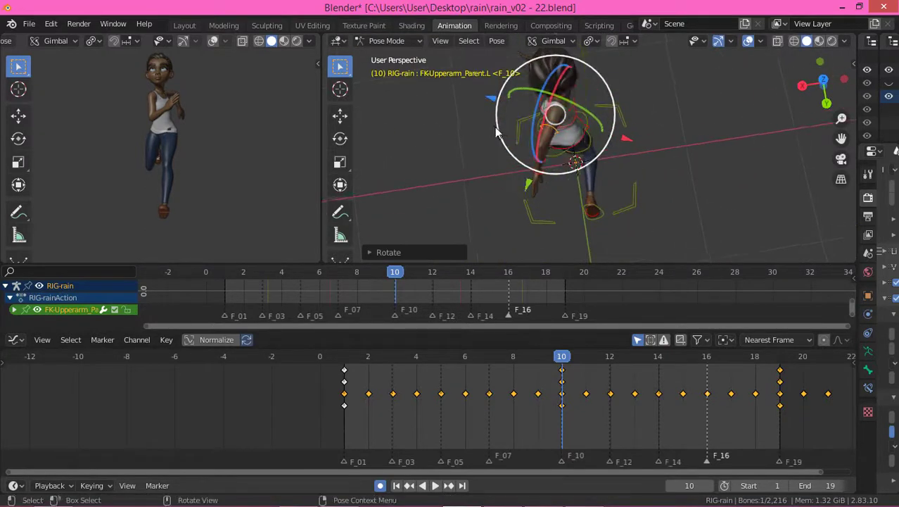
{"action": "left_click_drag", "start_coordinate": [497, 123], "coordinate": [501, 126]}
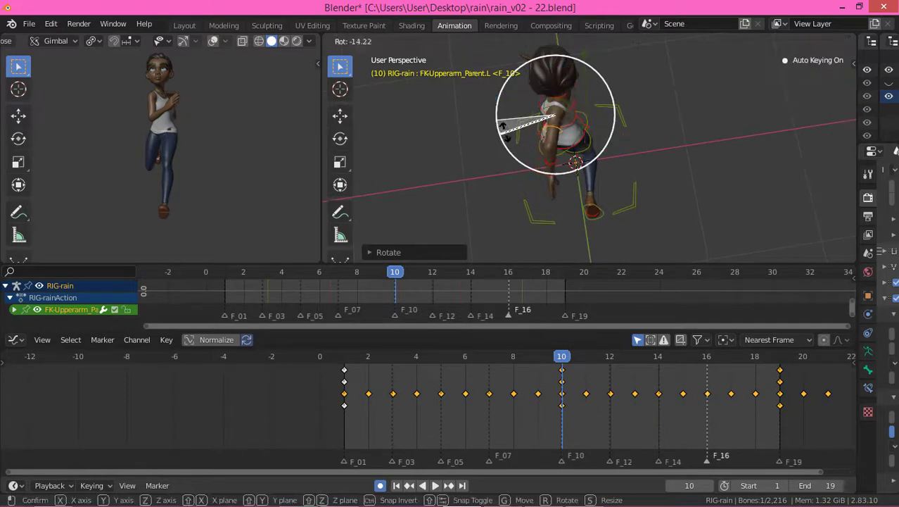
{"action": "middle_click_drag", "start_coordinate": [502, 125], "coordinate": [526, 164]}
{"action": "key", "text": "space"}
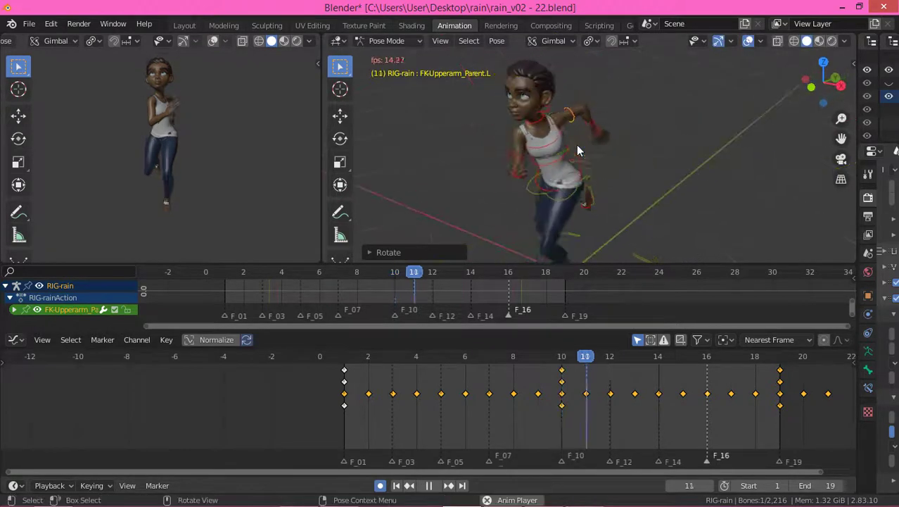
{"action": "key", "text": "space"}
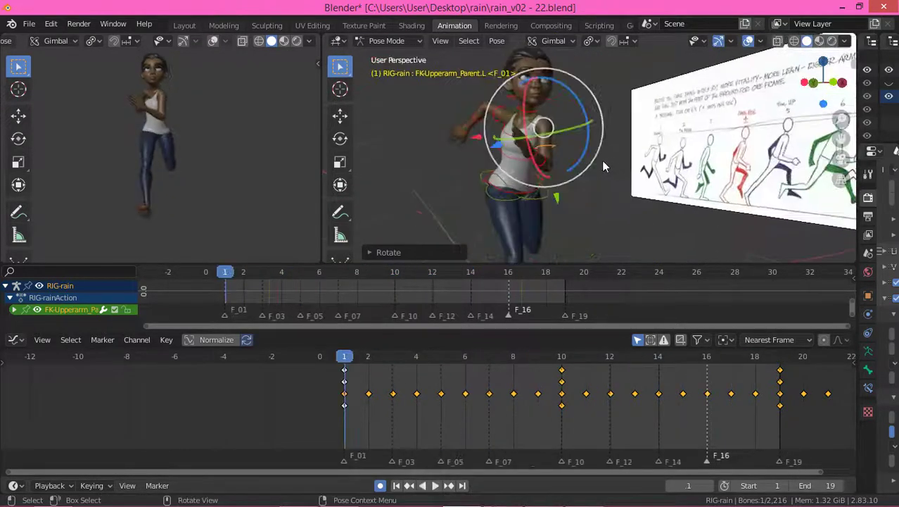
Raise the right clavicle control MSTR-Clavicle.R slightly along its gimbal Z axis at frame 1.
{"action": "middle_click_drag", "start_coordinate": [513, 170], "coordinate": [560, 185]}
{"action": "scroll", "coordinate": [504, 116], "scroll_direction": "up", "scroll_amount": 5}
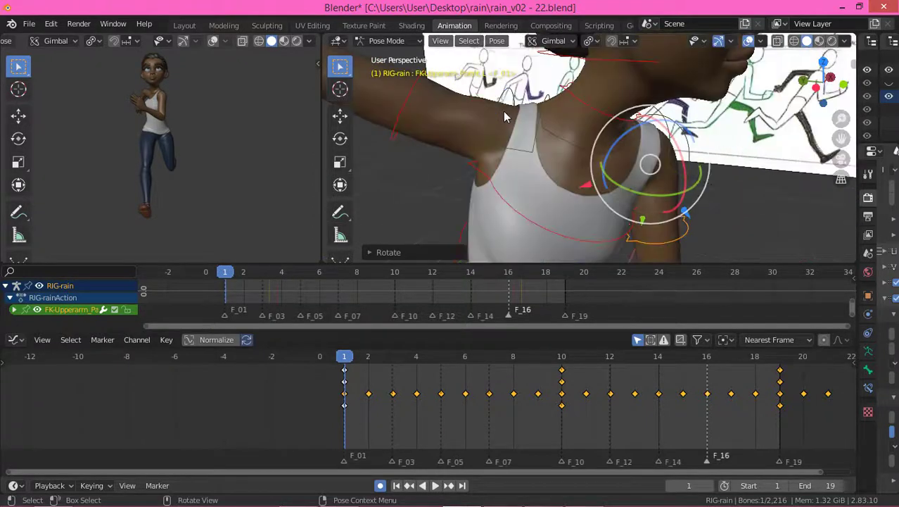
{"action": "left_click", "coordinate": [524, 113]}
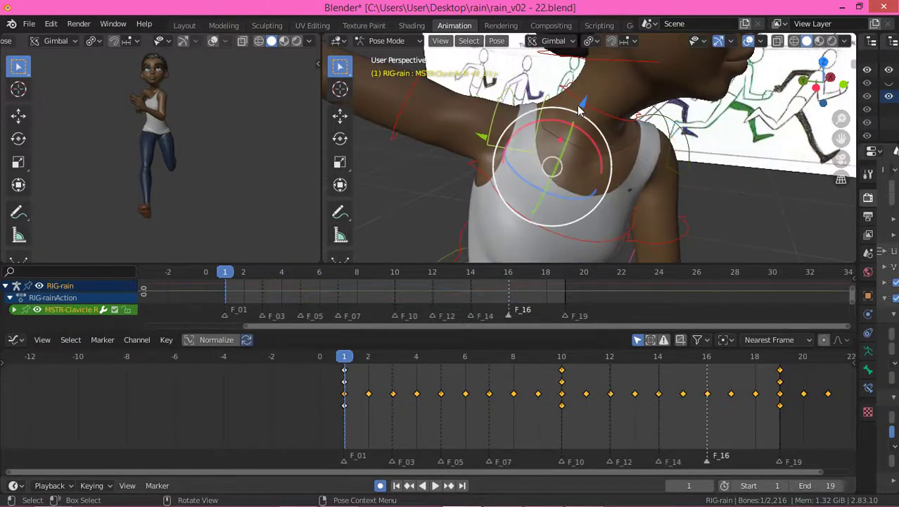
{"action": "left_click_drag", "start_coordinate": [581, 104], "coordinate": [586, 93]}
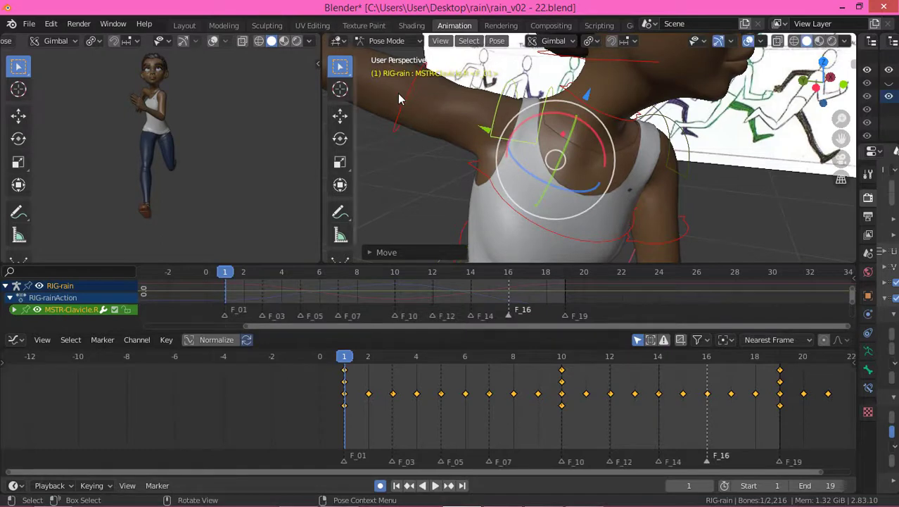
Rotate the right upper arm FK-Upperarm_Parent.R at frame 1 to refine the backward swing, and play the cycle to check it.
{"action": "left_click", "coordinate": [420, 126]}
{"action": "scroll", "coordinate": [397, 138], "scroll_direction": "down", "scroll_amount": 8}
{"action": "middle_click_drag", "start_coordinate": [398, 138], "coordinate": [518, 178]}
{"action": "left_click_drag", "start_coordinate": [492, 167], "coordinate": [474, 159]}
{"action": "middle_click_drag", "start_coordinate": [475, 158], "coordinate": [518, 228]}
{"action": "key", "text": "space"}
{"action": "key", "text": "space"}
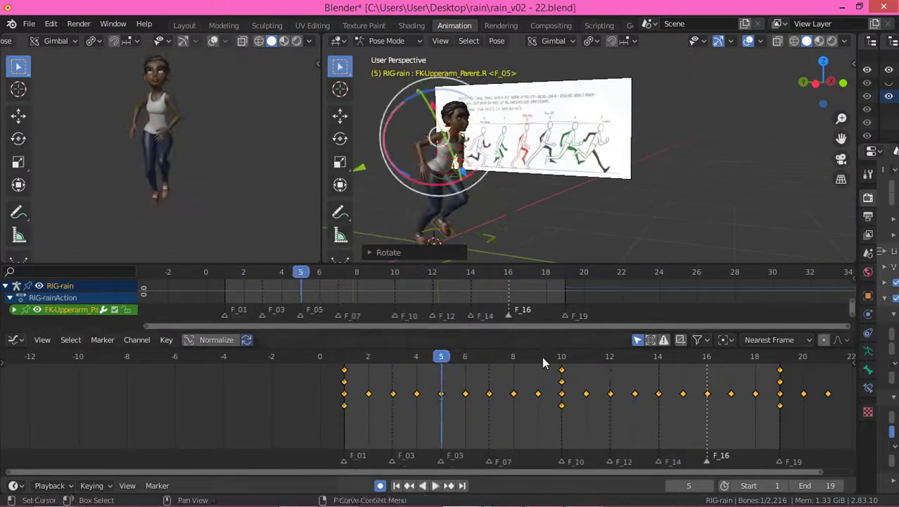
Duplicate the right upper arm's frame 1 keyframes to frame 19 and review the looped swing from the front and the side.
{"action": "left_click", "coordinate": [344, 365]}
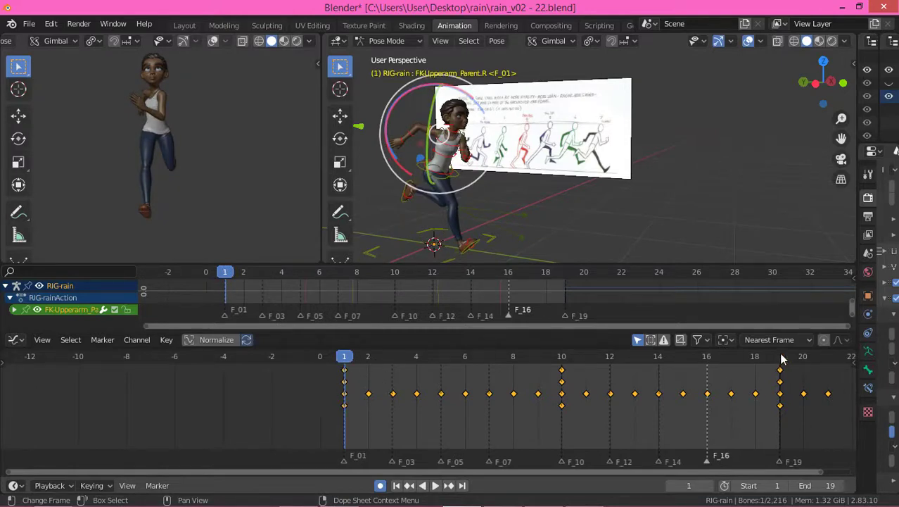
{"action": "left_click", "coordinate": [779, 359]}
{"action": "left_click", "coordinate": [345, 366]}
{"action": "key", "text": "shift+d"}
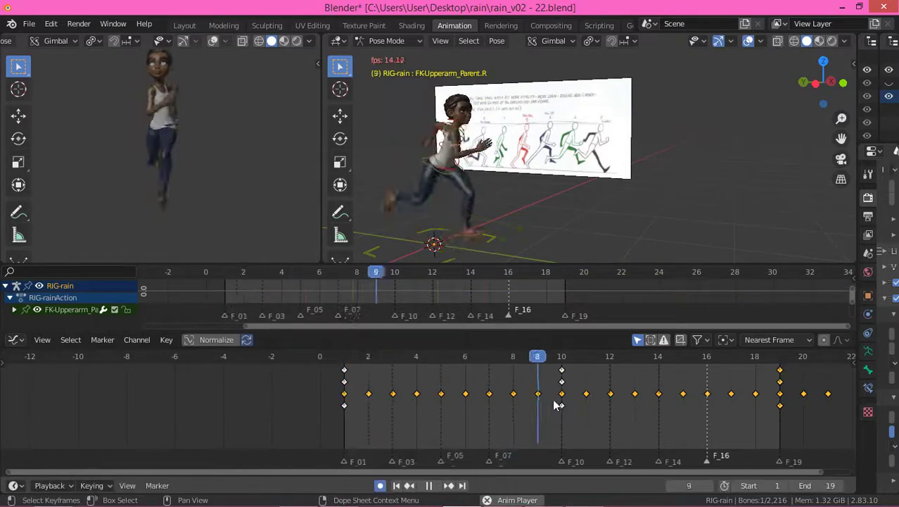
{"action": "middle_click_drag", "start_coordinate": [639, 212], "coordinate": [518, 219]}
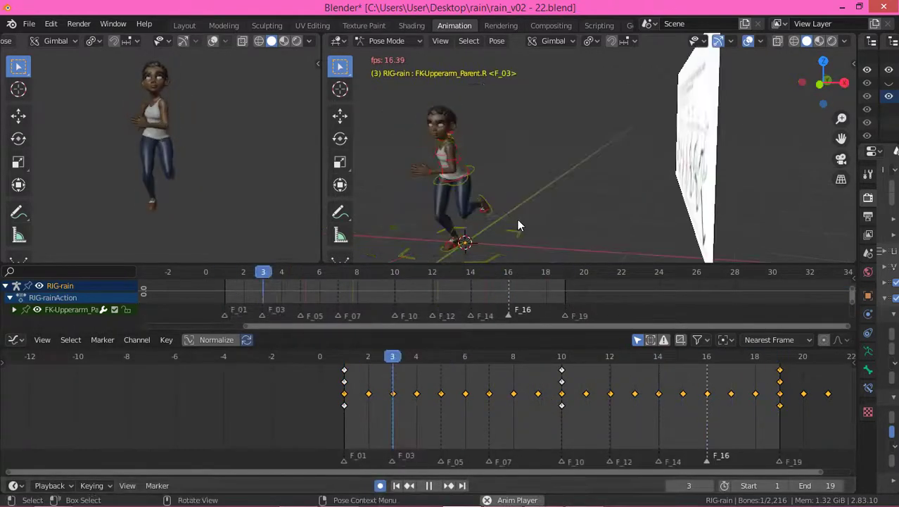
{"action": "middle_click_drag", "start_coordinate": [642, 243], "coordinate": [611, 134]}
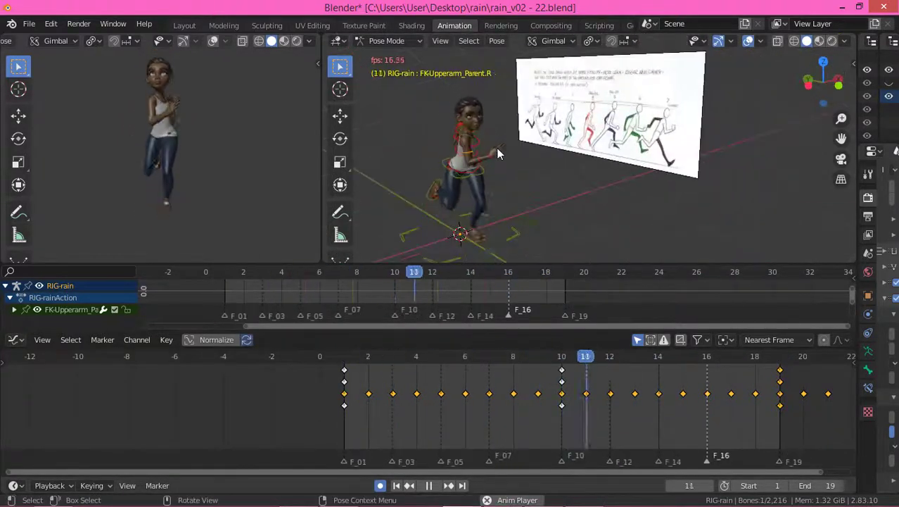
{"action": "middle_click_drag", "start_coordinate": [497, 150], "coordinate": [612, 127]}
{"action": "middle_click_drag", "start_coordinate": [520, 166], "coordinate": [538, 153]}
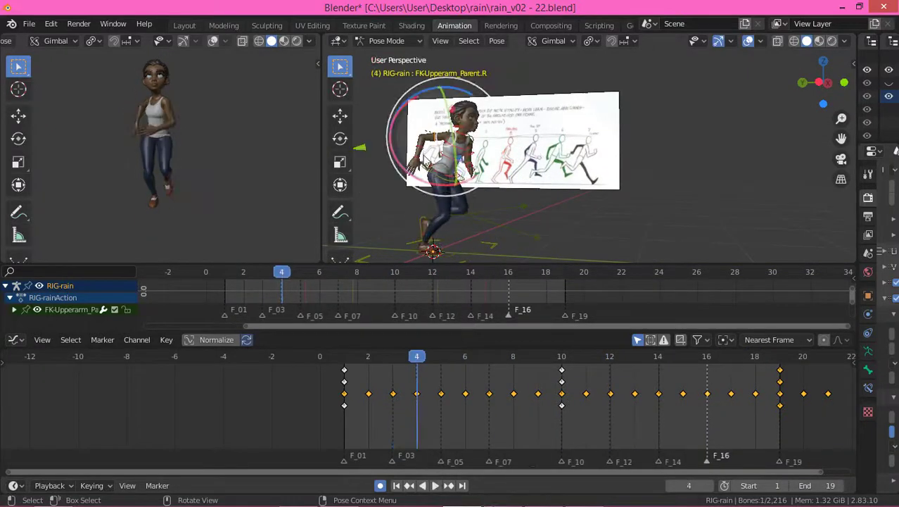
Rotate the right forearm FK-Forearm.R so it drags behind the upper arm at frame 4, and about -27 degrees on gimbal X at frame 6.
{"action": "left_click", "coordinate": [426, 151]}
{"action": "left_click_drag", "start_coordinate": [424, 361], "coordinate": [423, 389]}
{"action": "key", "text": "r"}
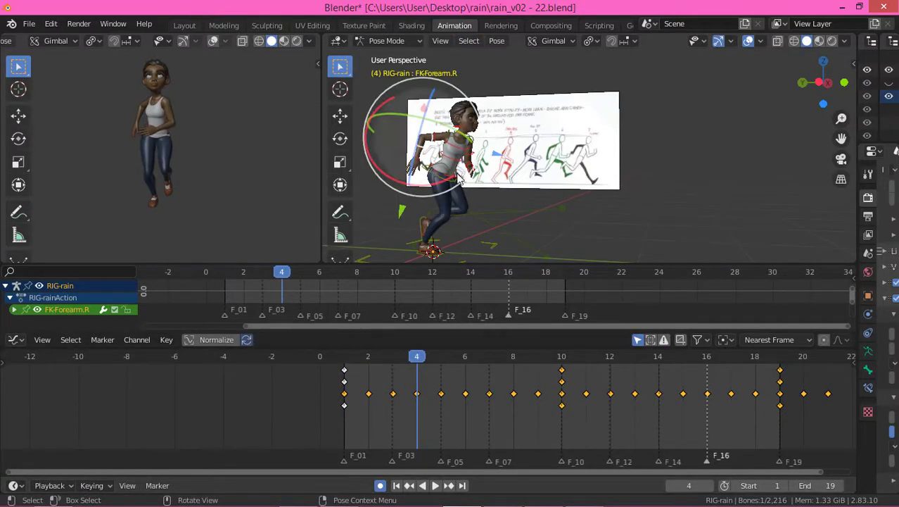
{"action": "left_click_drag", "start_coordinate": [431, 185], "coordinate": [431, 185]}
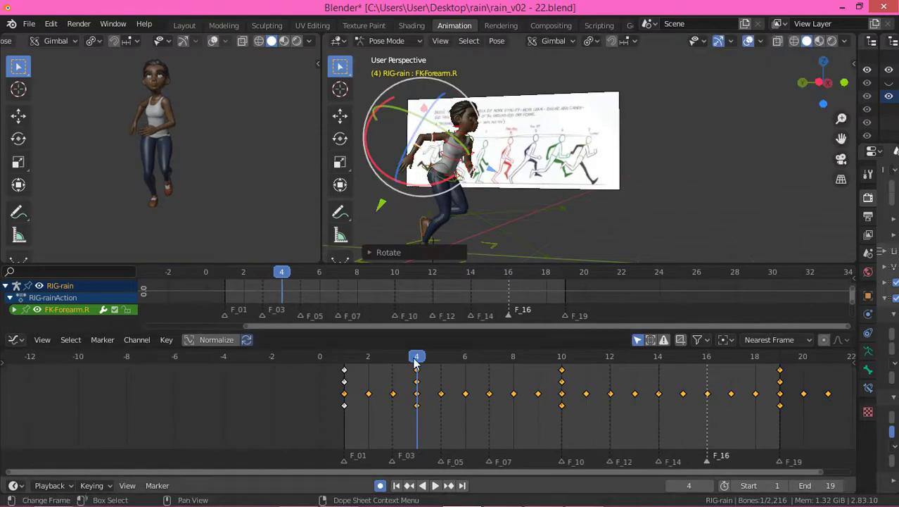
{"action": "left_click", "coordinate": [464, 356]}
{"action": "key", "text": "r"}
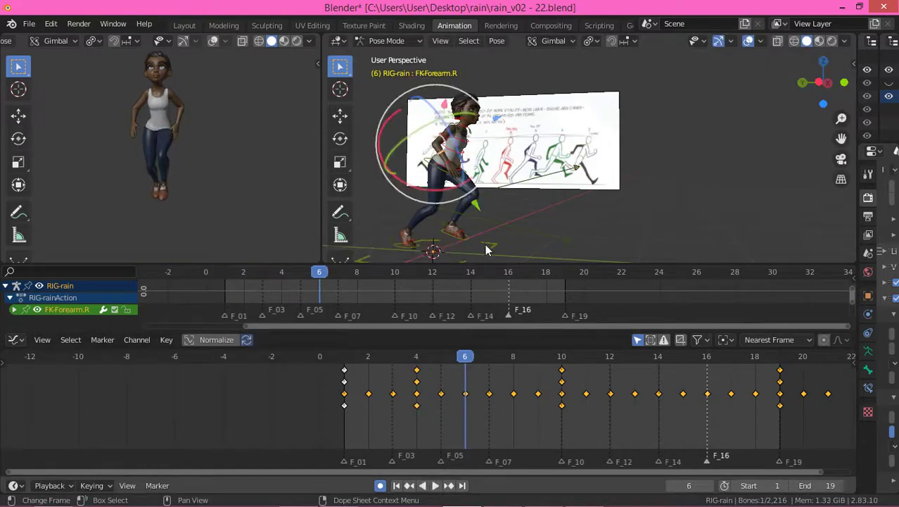
{"action": "key", "text": "x"}
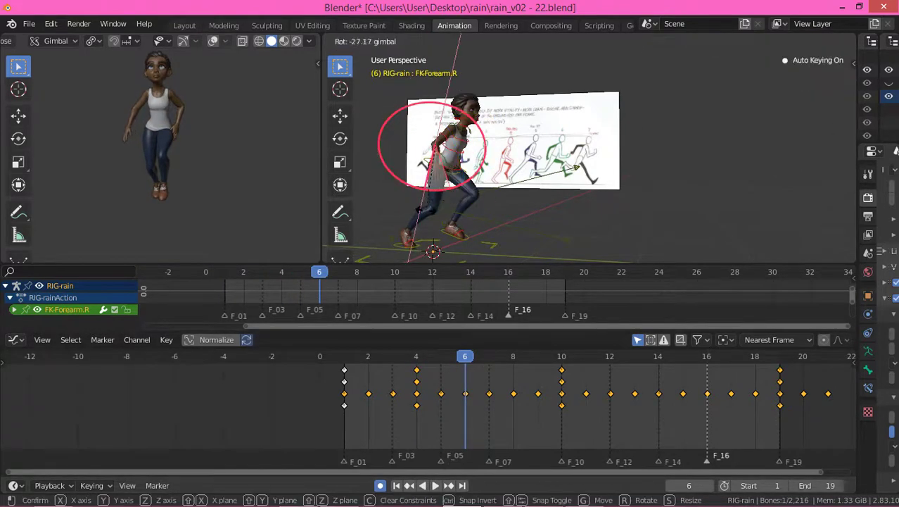
{"action": "left_click", "coordinate": [491, 189]}
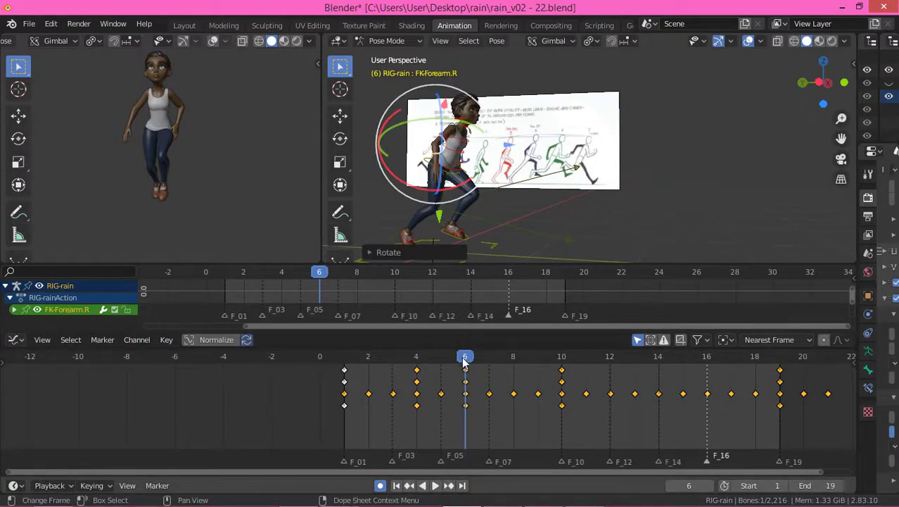
Rotate the right forearm around its gimbal X axis at frame 8 and check the forward swing in playback.
{"action": "key", "text": "space"}
{"action": "left_click_drag", "start_coordinate": [470, 366], "coordinate": [516, 378]}
{"action": "middle_click_drag", "start_coordinate": [548, 149], "coordinate": [485, 154]}
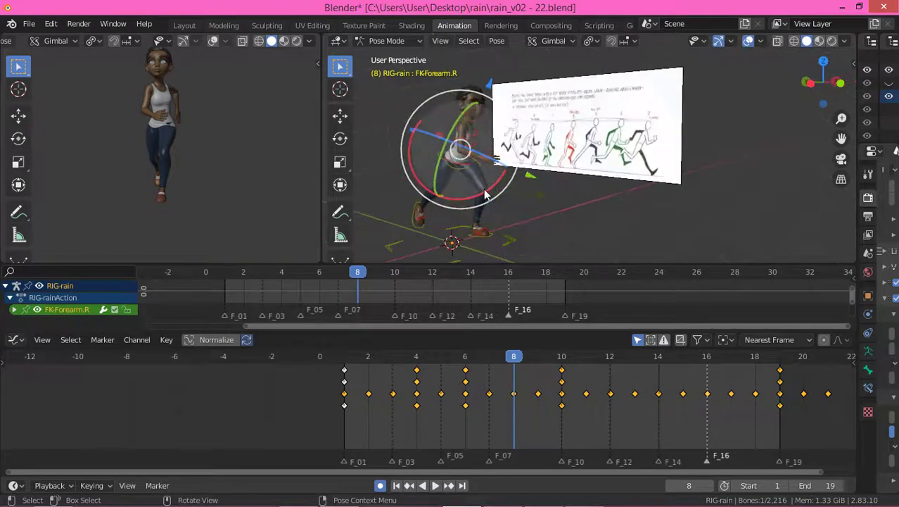
{"action": "mouse_move", "coordinate": [485, 195]}
{"action": "left_mouse_down"}
{"action": "mouse_move", "coordinate": [496, 185]}
{"action": "mouse_move", "coordinate": [481, 197]}
{"action": "left_mouse_up"}
{"action": "key", "text": "space"}
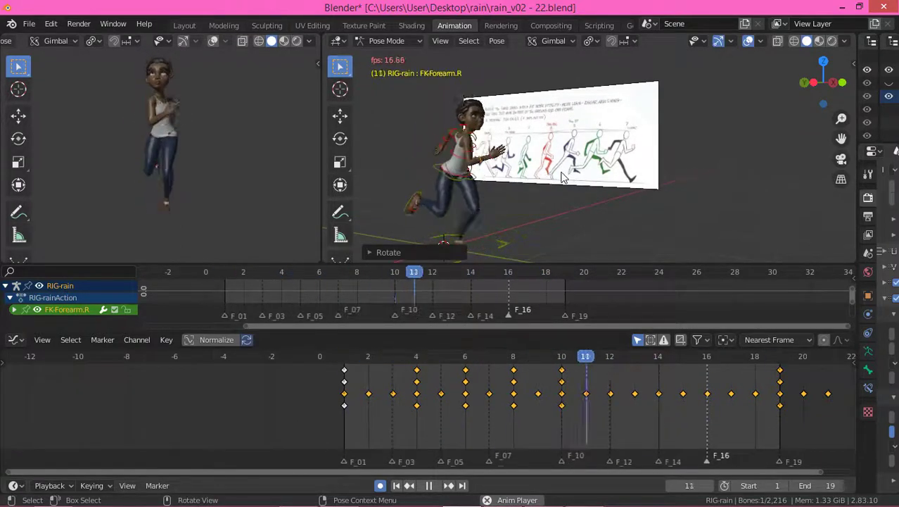
{"action": "key", "text": "space"}
Rotate the right forearm around its gimbal X axis at frames 13 and 15 to shape the backward swing.
{"action": "left_click_drag", "start_coordinate": [561, 356], "coordinate": [632, 380]}
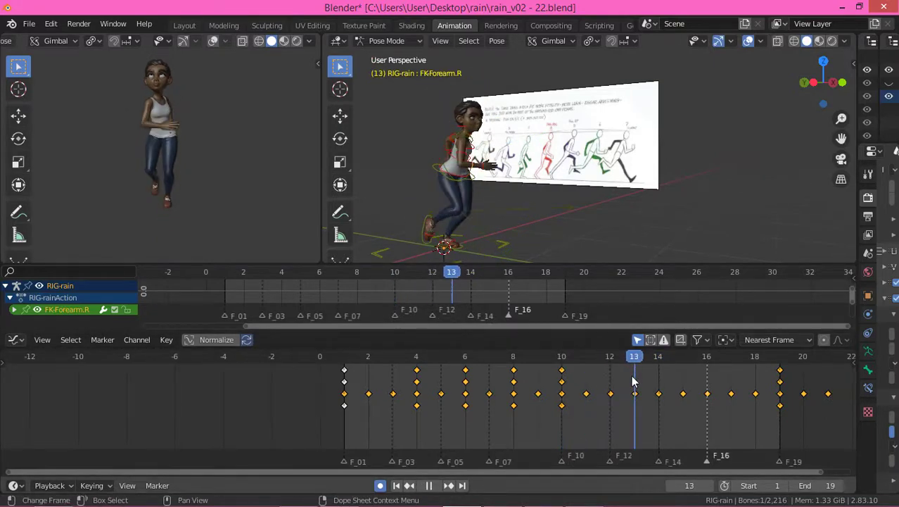
{"action": "middle_click_drag", "start_coordinate": [526, 189], "coordinate": [488, 190]}
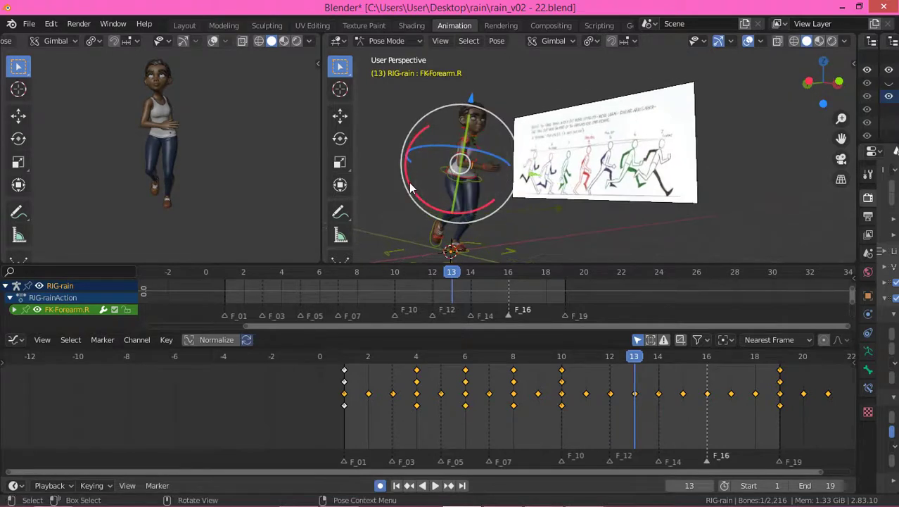
{"action": "left_click_drag", "start_coordinate": [412, 188], "coordinate": [416, 195]}
{"action": "left_click", "coordinate": [659, 369]}
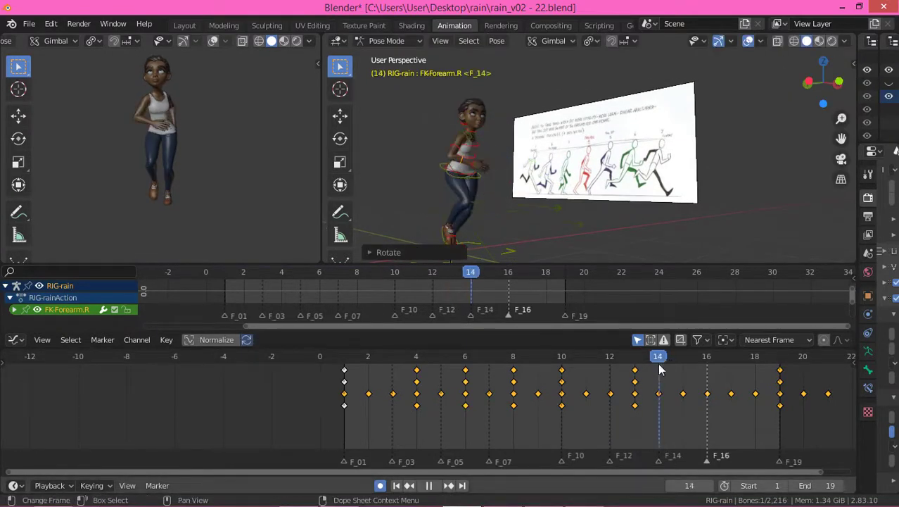
{"action": "left_click", "coordinate": [682, 369]}
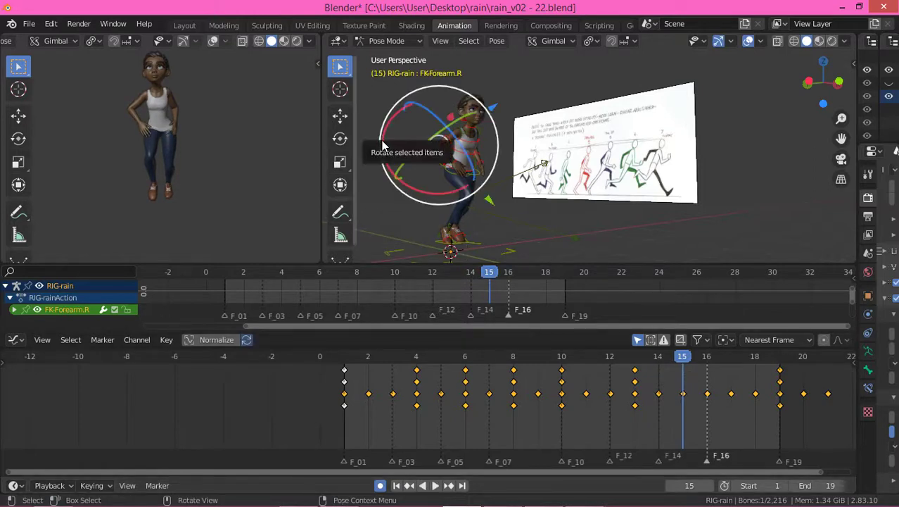
{"action": "left_click_drag", "start_coordinate": [382, 145], "coordinate": [396, 164]}
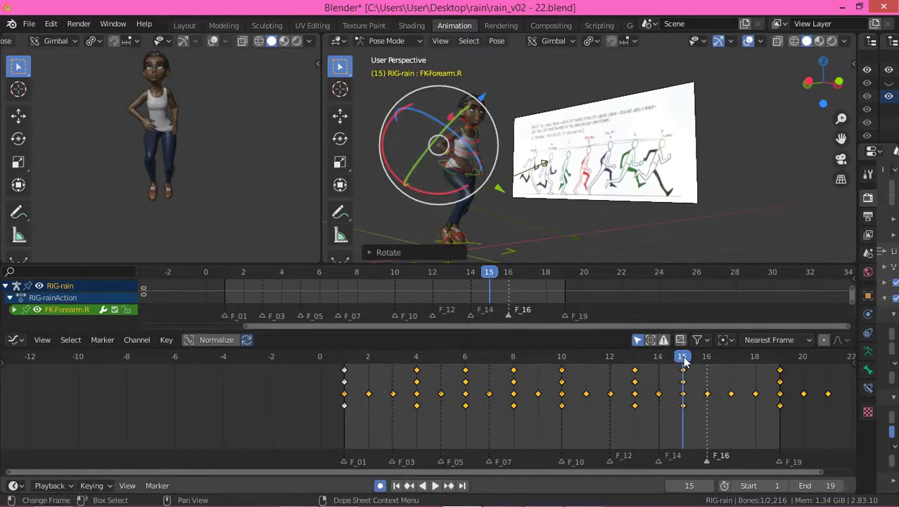
Rotate the right forearm around its gimbal X axis at frame 17, and play the full cycle to check the arm drag.
{"action": "key", "text": "space"}
{"action": "key", "text": "space"}
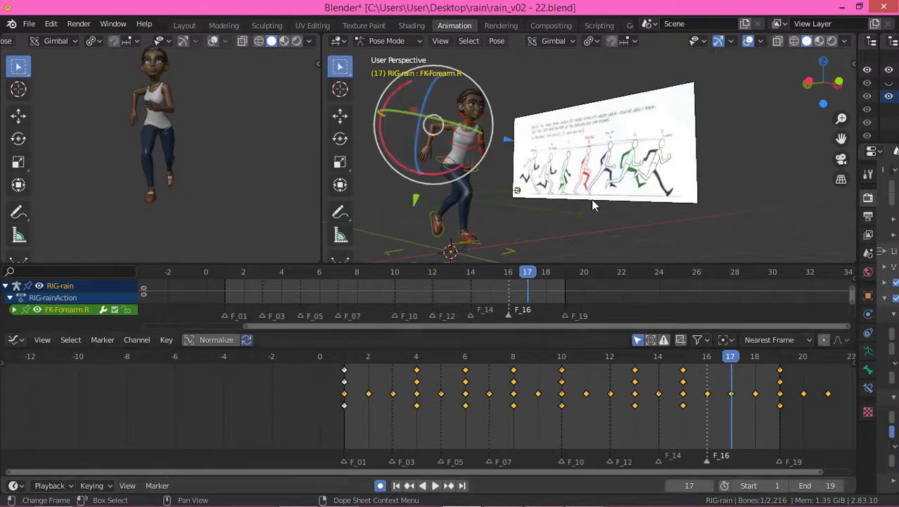
{"action": "left_click_drag", "start_coordinate": [406, 174], "coordinate": [399, 161]}
{"action": "key", "text": "space"}
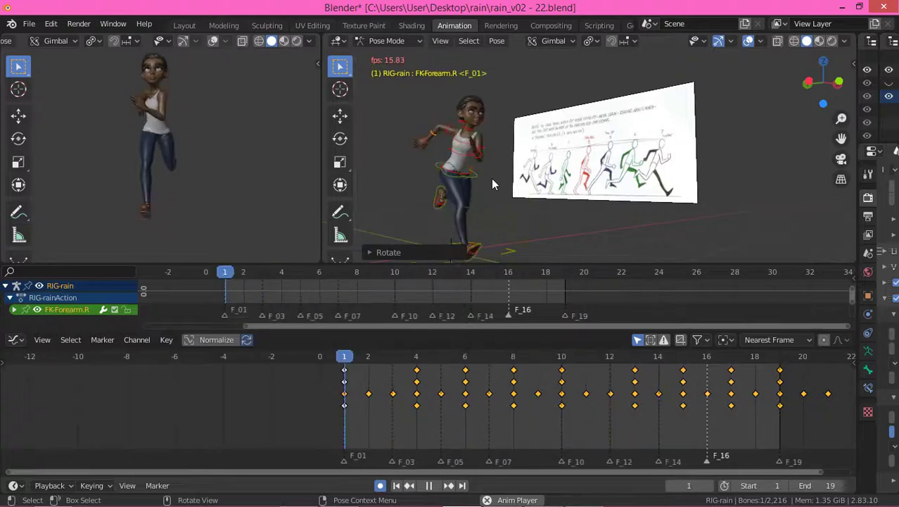
{"action": "key", "text": "space"}
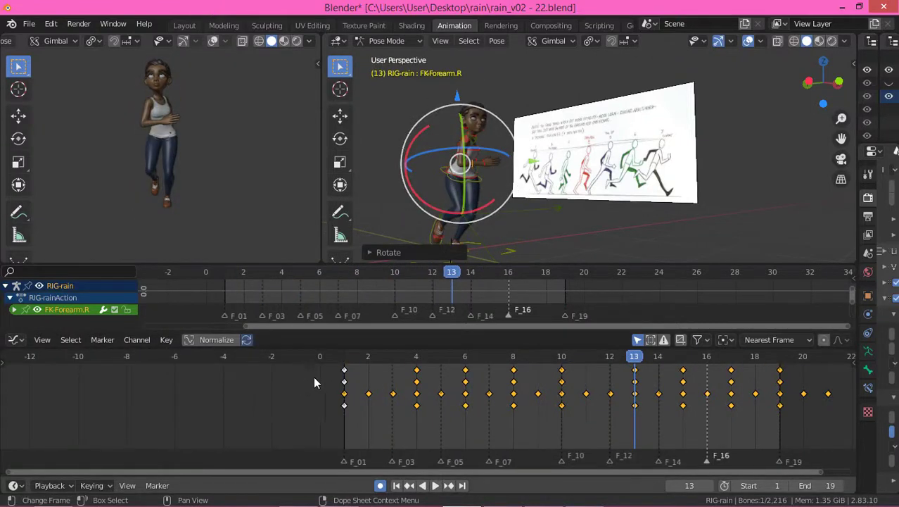
Shift all FK-Forearm.R keyframes one frame to the right to offset the forearm from the upper arm, and play the cycle.
{"action": "left_click_drag", "start_coordinate": [270, 372], "coordinate": [852, 439]}
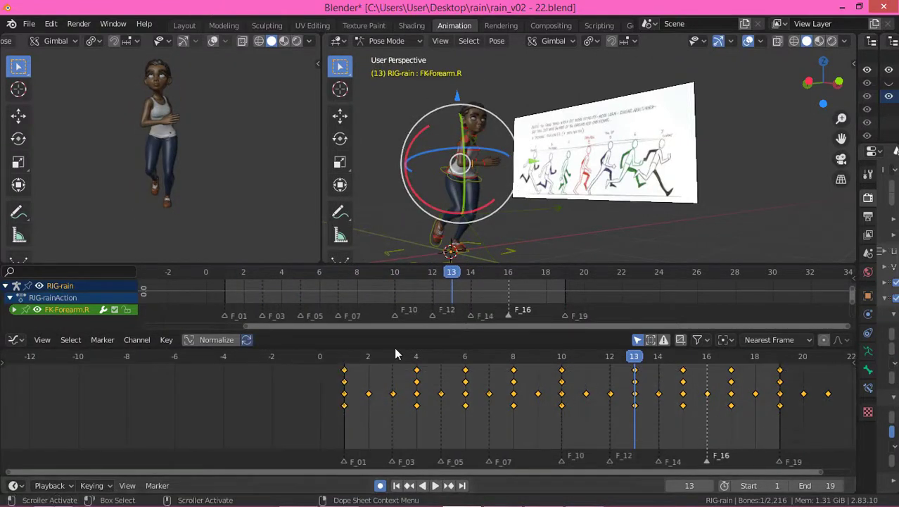
{"action": "left_click", "coordinate": [406, 395]}
{"action": "key", "text": "space"}
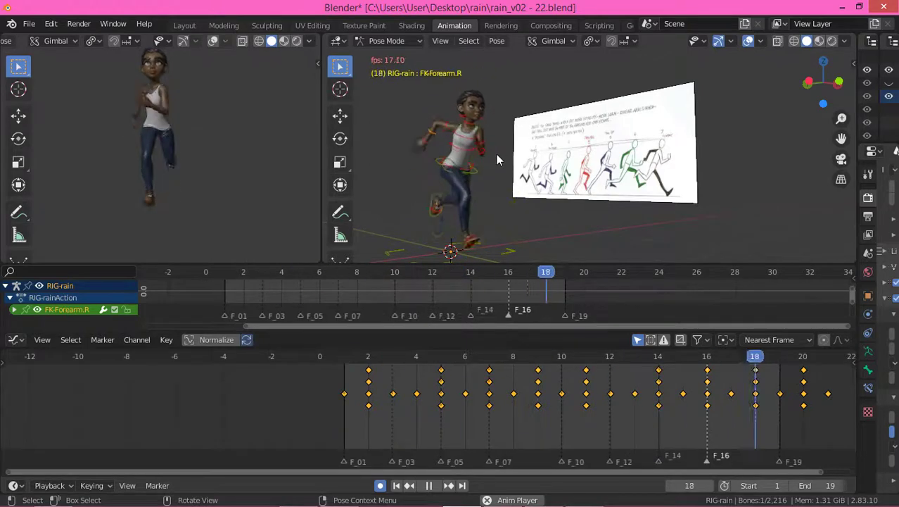
Select the right hand control FK-Hand.R and rotate it around its gimbal X axis at frame 4.
{"action": "key", "text": "space"}
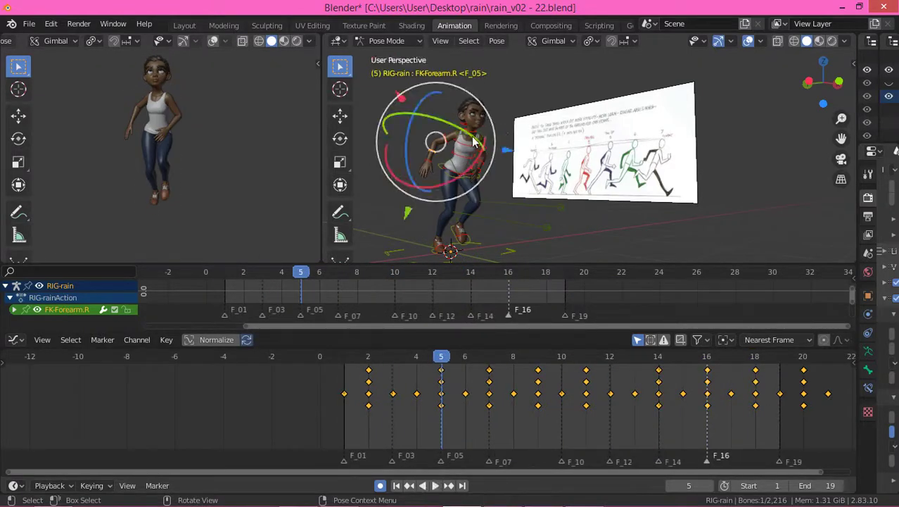
{"action": "left_click", "coordinate": [426, 170]}
{"action": "middle_click_drag", "start_coordinate": [428, 175], "coordinate": [435, 310]}
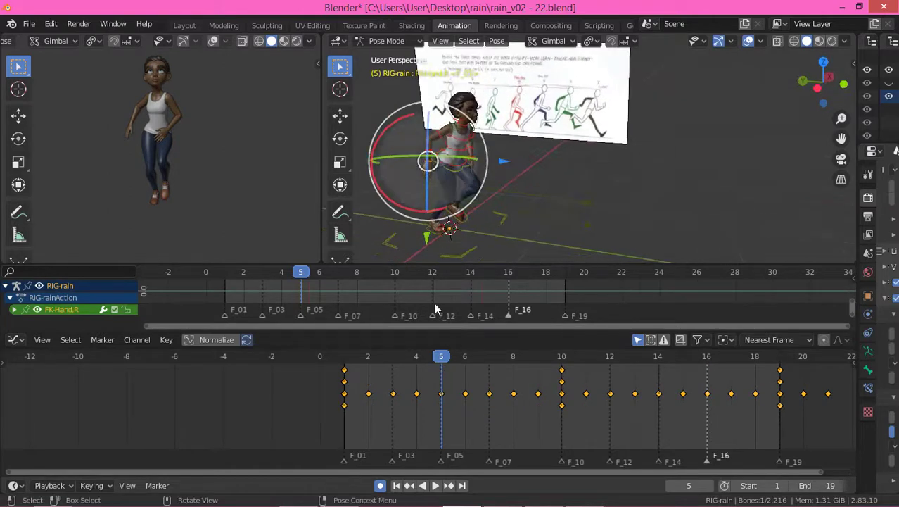
{"action": "left_click_drag", "start_coordinate": [345, 363], "coordinate": [416, 363]}
{"action": "middle_click_drag", "start_coordinate": [468, 225], "coordinate": [424, 206]}
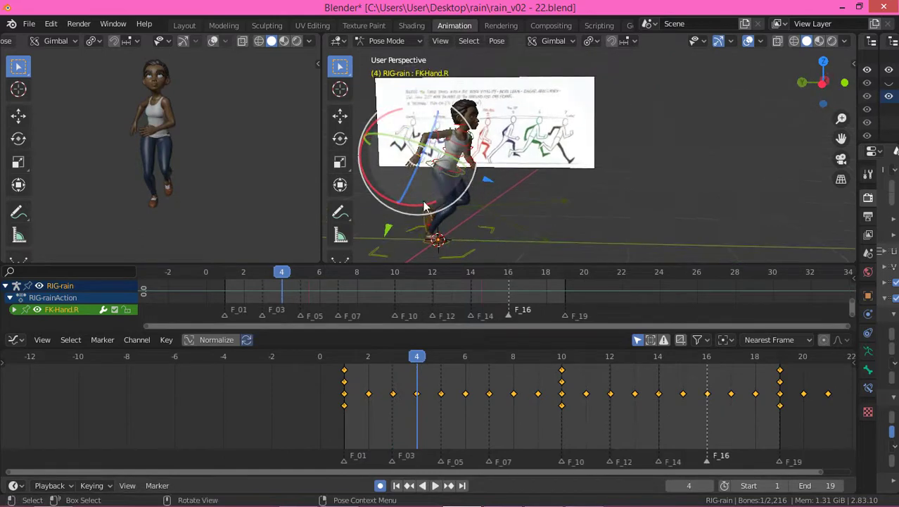
{"action": "left_click_drag", "start_coordinate": [444, 204], "coordinate": [421, 210]}
Rotate the right hand around its gimbal X axis at frame 7 to drag behind the forward arm swing.
{"action": "key", "text": "space"}
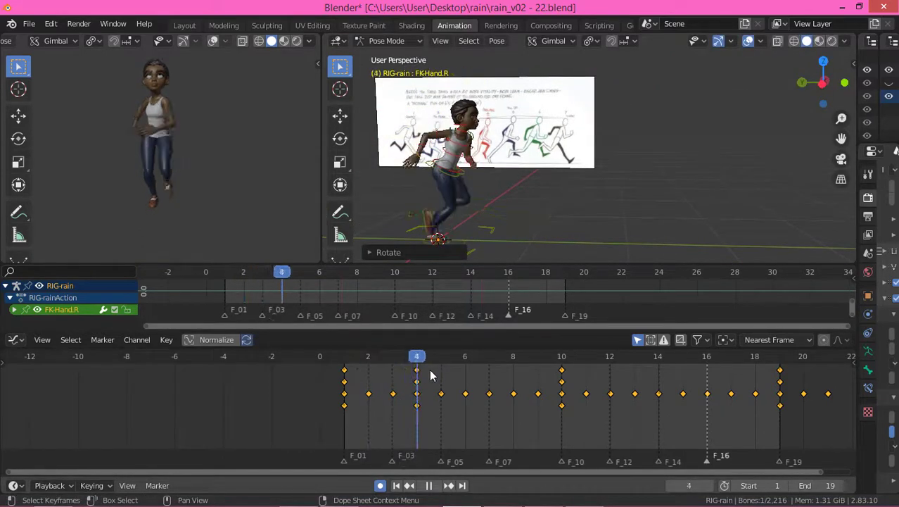
{"action": "key", "text": "space"}
{"action": "key", "text": "r"}
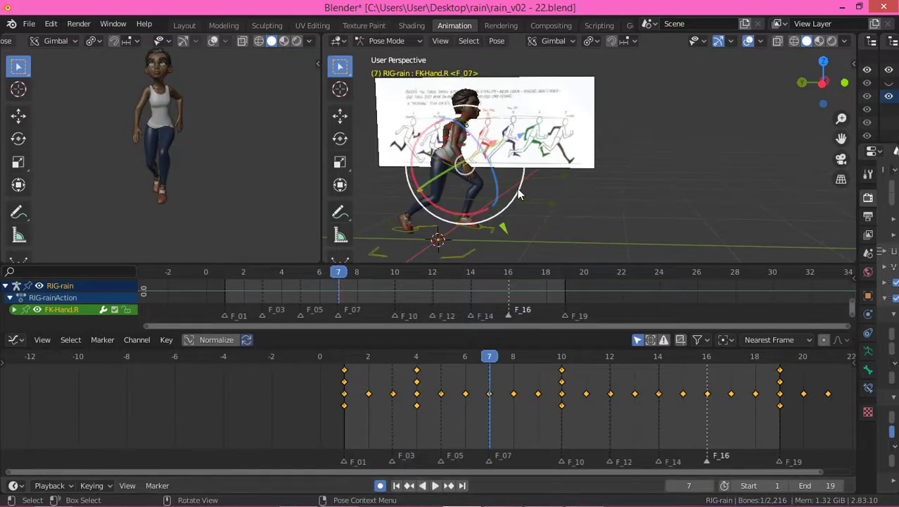
{"action": "key", "text": "x"}
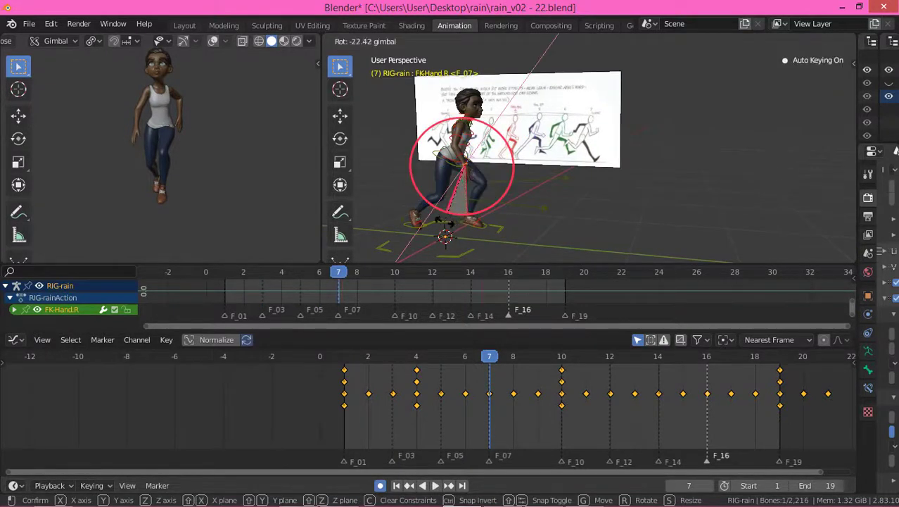
{"action": "left_click", "coordinate": [443, 221]}
Rotate the right hand around its gimbal X axis at frames 14 and 17, and play the cycle.
{"action": "key", "text": "space"}
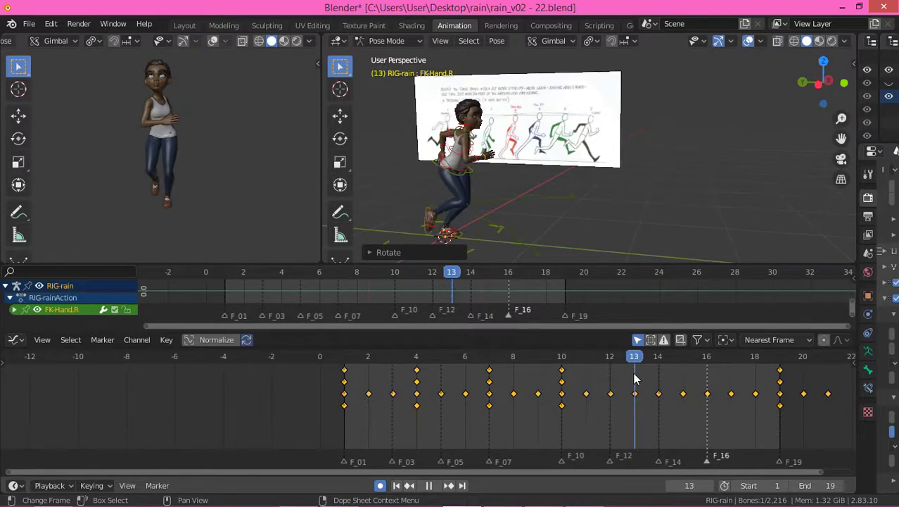
{"action": "key", "text": "space"}
{"action": "middle_click_drag", "start_coordinate": [492, 176], "coordinate": [426, 172]}
{"action": "left_click_drag", "start_coordinate": [424, 168], "coordinate": [428, 173]}
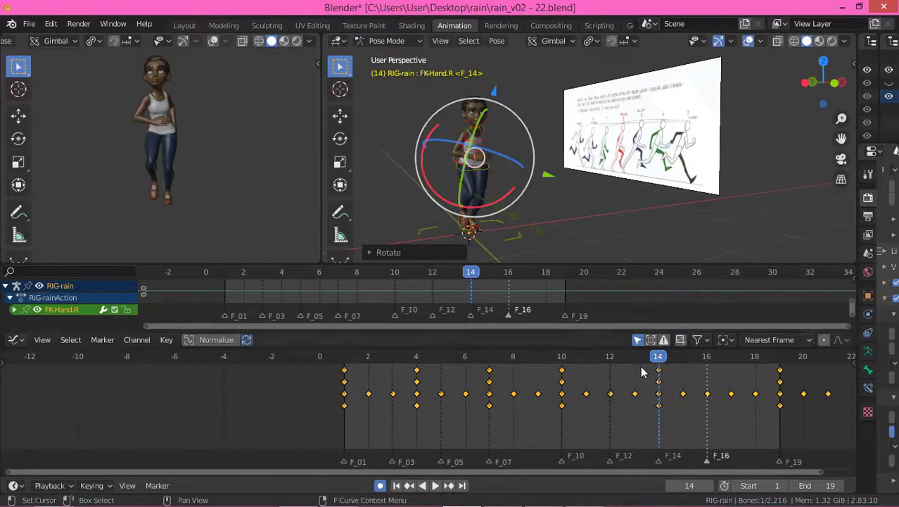
{"action": "key", "text": "space"}
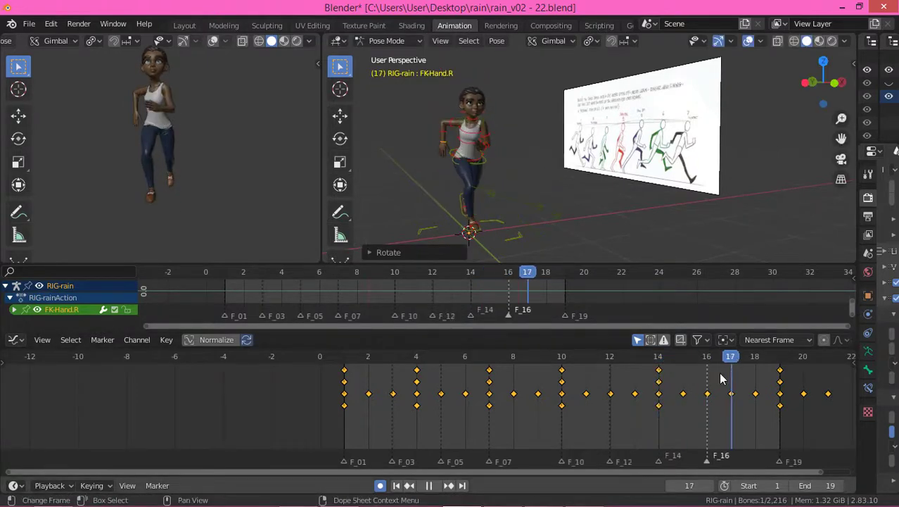
{"action": "key", "text": "space"}
{"action": "middle_click_drag", "start_coordinate": [452, 170], "coordinate": [409, 123]}
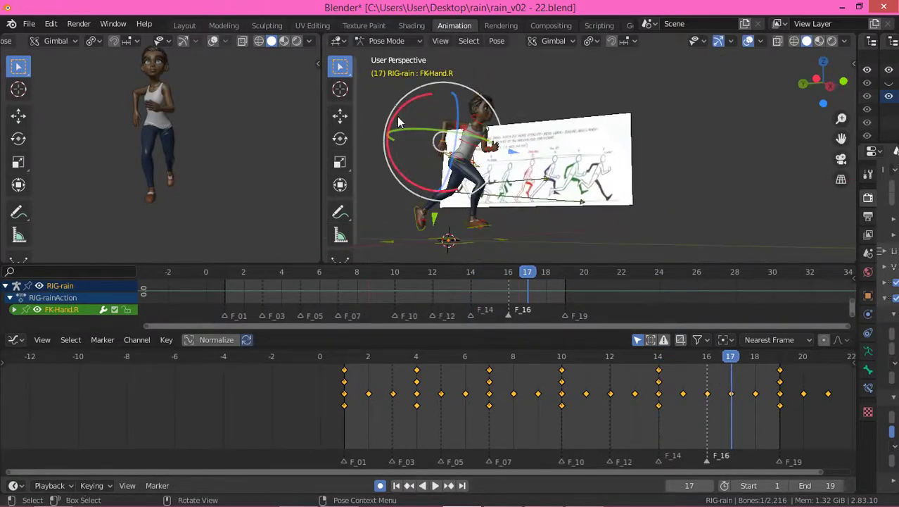
{"action": "left_click_drag", "start_coordinate": [390, 120], "coordinate": [396, 134]}
{"action": "key", "text": "space"}
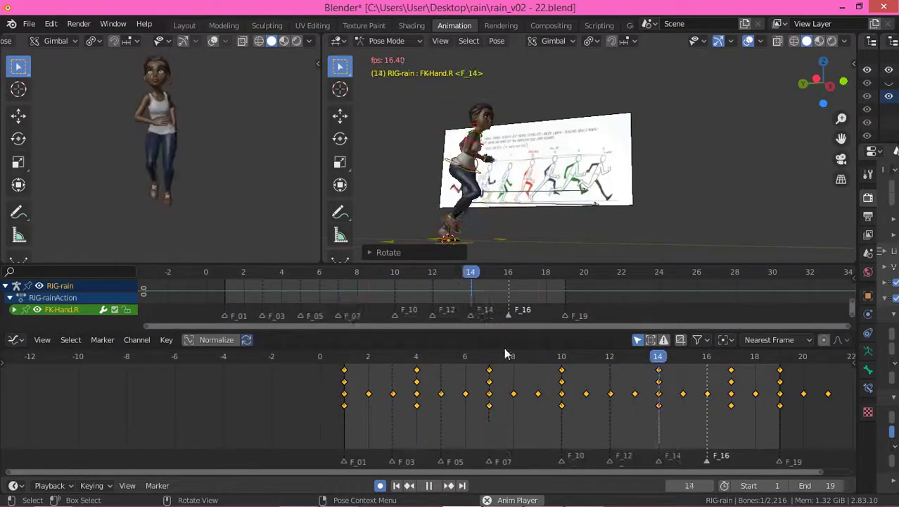
Shift all FK-Hand.R keyframes two frames to the right to offset the hand from the forearm.
{"action": "key", "text": "space"}
{"action": "left_click_drag", "start_coordinate": [310, 370], "coordinate": [787, 425]}
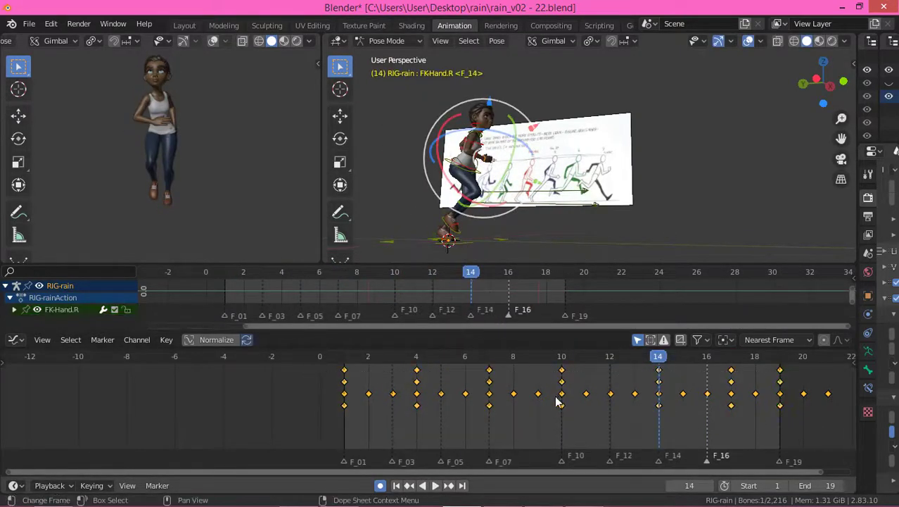
{"action": "left_click_drag", "start_coordinate": [465, 389], "coordinate": [505, 393]}
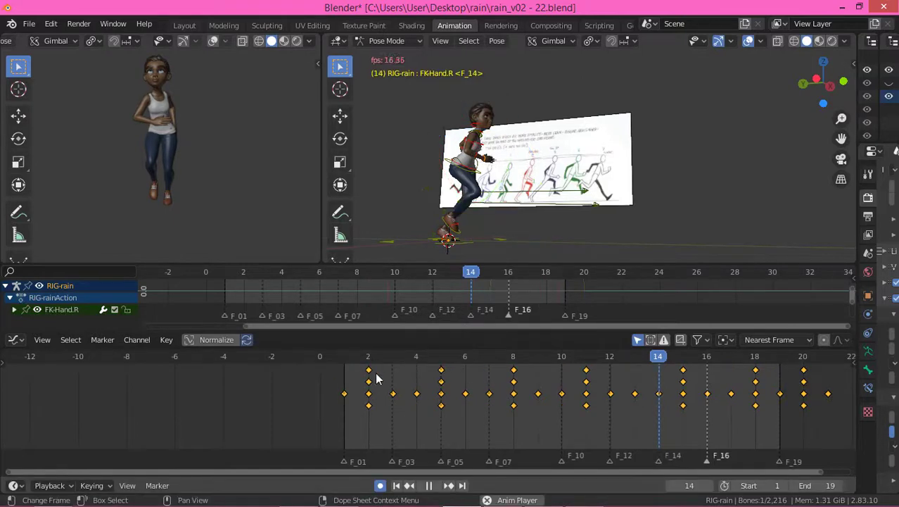
{"action": "key", "text": "space"}
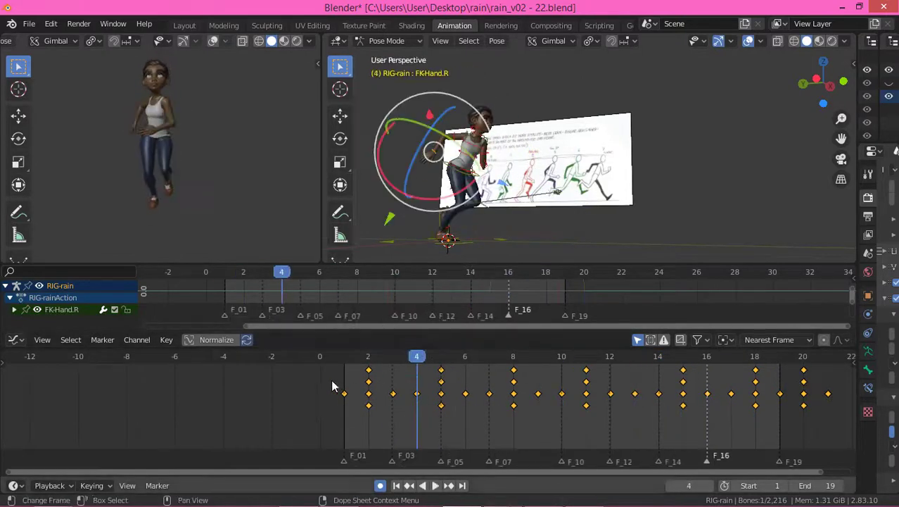
{"action": "right_click_drag", "start_coordinate": [328, 384], "coordinate": [849, 423], "text": "shift"}
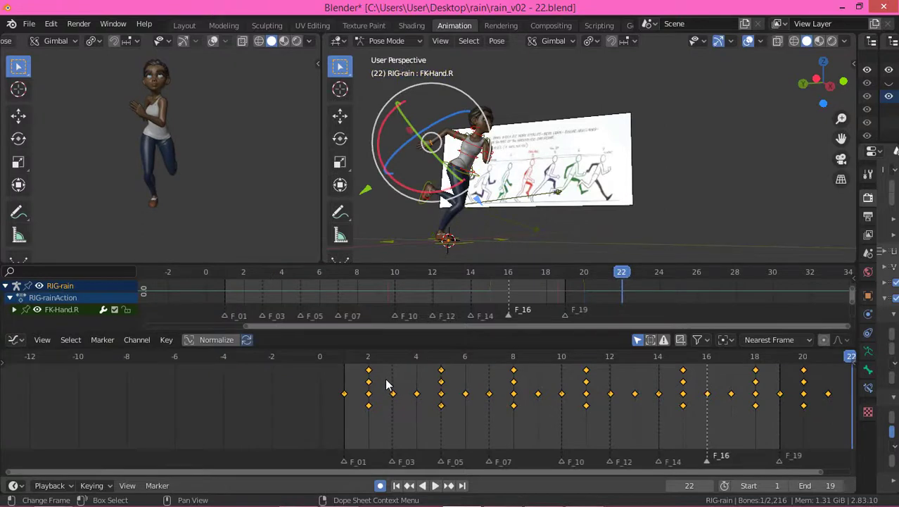
{"action": "key", "text": "g"}
{"action": "left_click", "coordinate": [434, 385]}
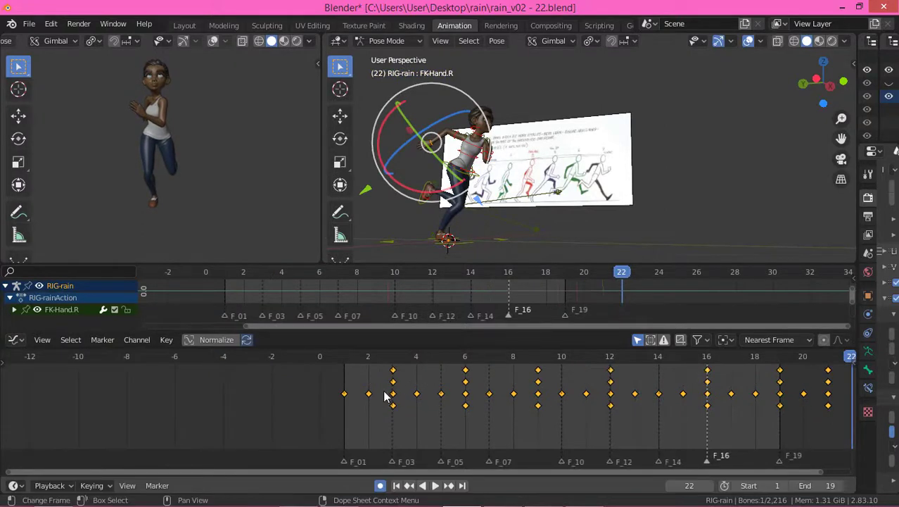
Set the F-curve extrapolation mode for FK-Hand.R and FK-Forearm.R, and play the cycle to check the overlapping arm motion.
{"action": "key", "text": "shift+e"}
{"action": "left_click", "coordinate": [382, 390]}
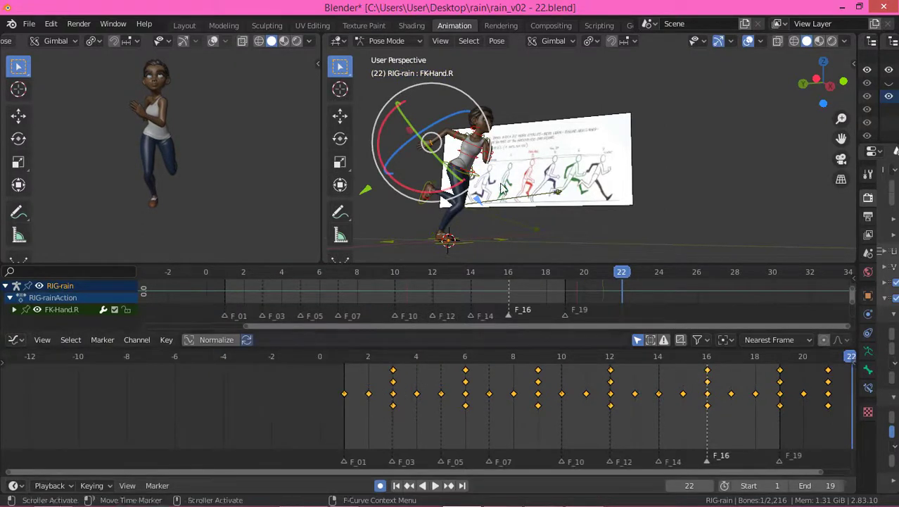
{"action": "scroll", "coordinate": [448, 136], "scroll_direction": "up", "scroll_amount": 2}
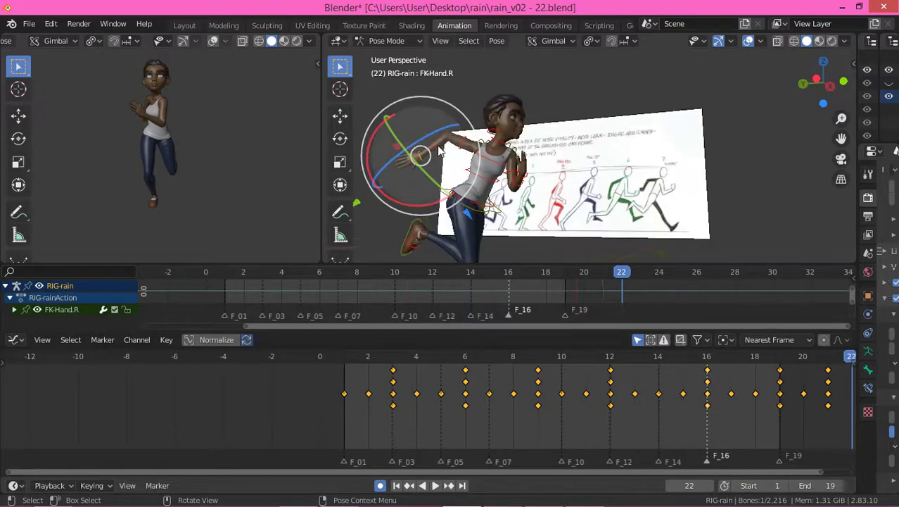
{"action": "left_click", "coordinate": [439, 149]}
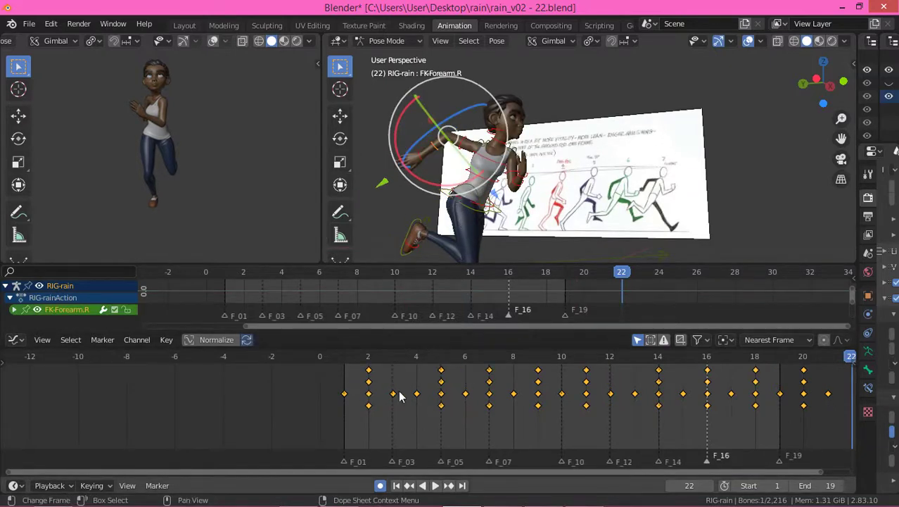
{"action": "key", "text": "shift+e"}
{"action": "left_click", "coordinate": [392, 391]}
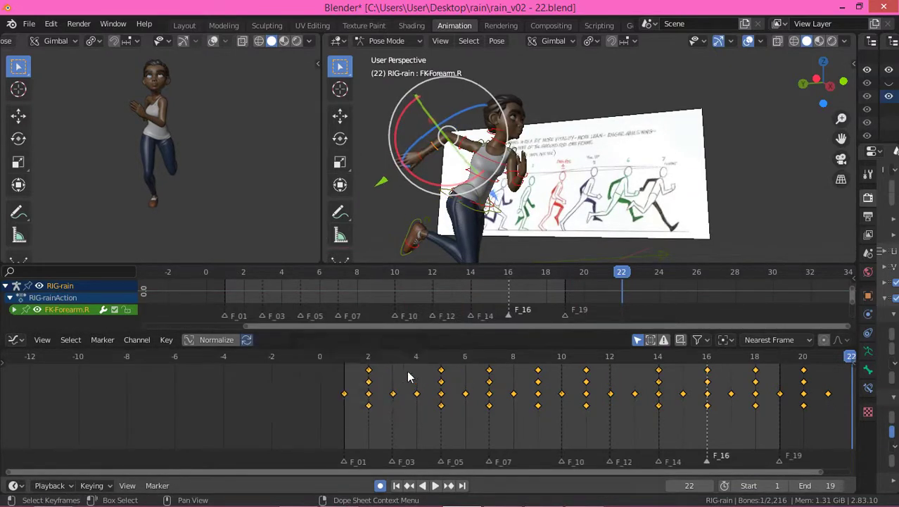
{"action": "key", "text": "space"}
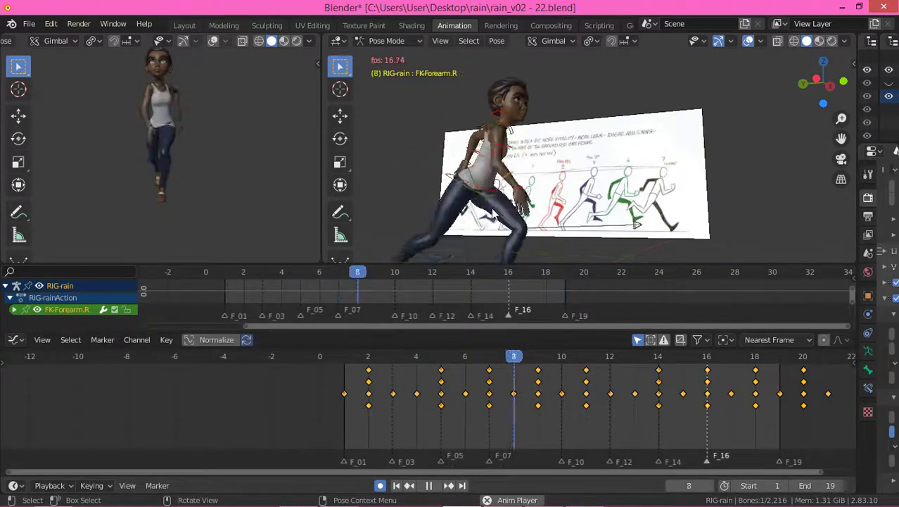
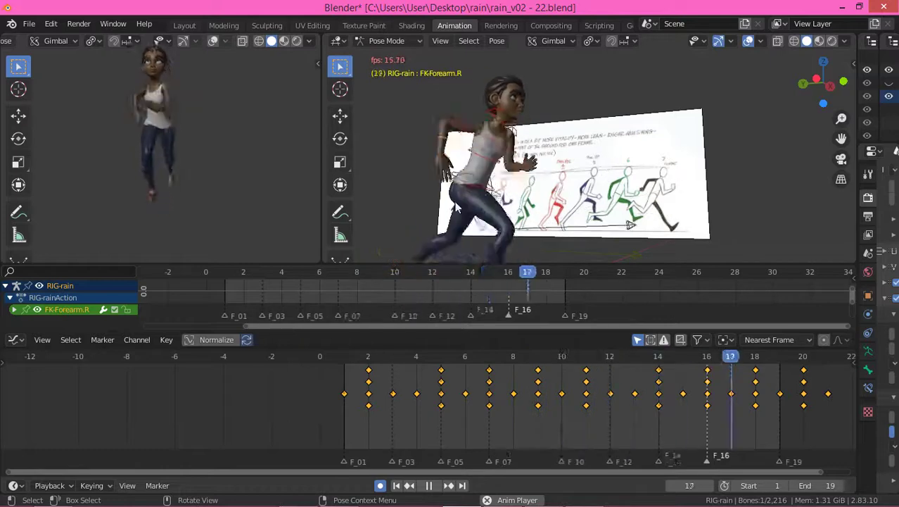
{"action": "key", "text": "space"}
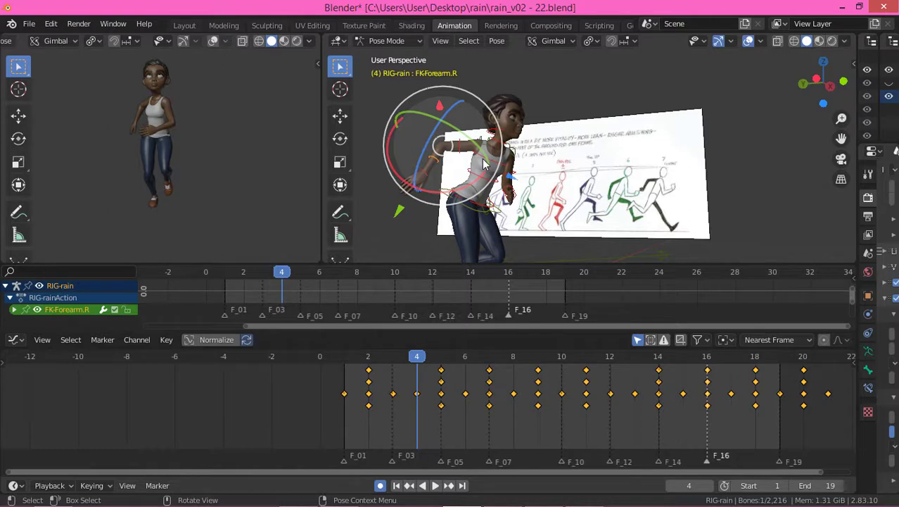
Select the FK-Neck control and move it slightly along its gimbal Y axis at frame 1 to key its starting position.
{"action": "middle_click_drag", "start_coordinate": [486, 166], "coordinate": [494, 202]}
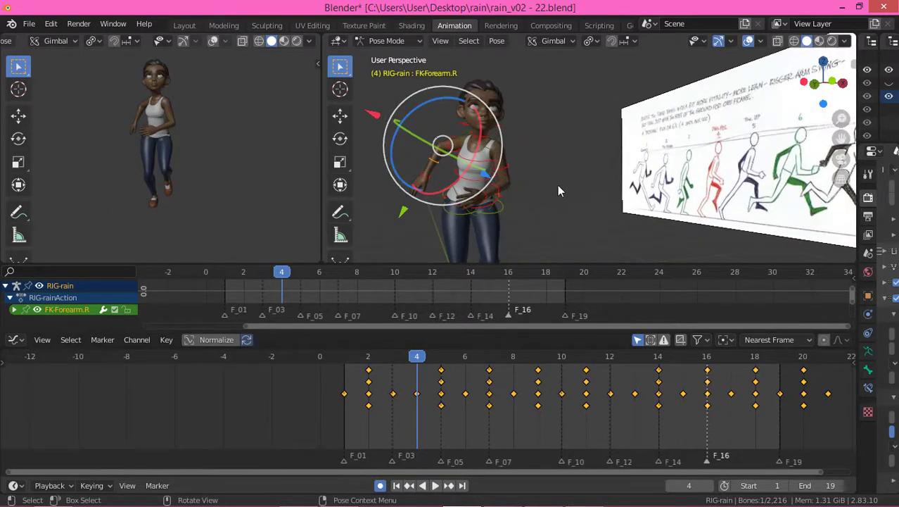
{"action": "middle_click_drag", "start_coordinate": [470, 182], "coordinate": [572, 163]}
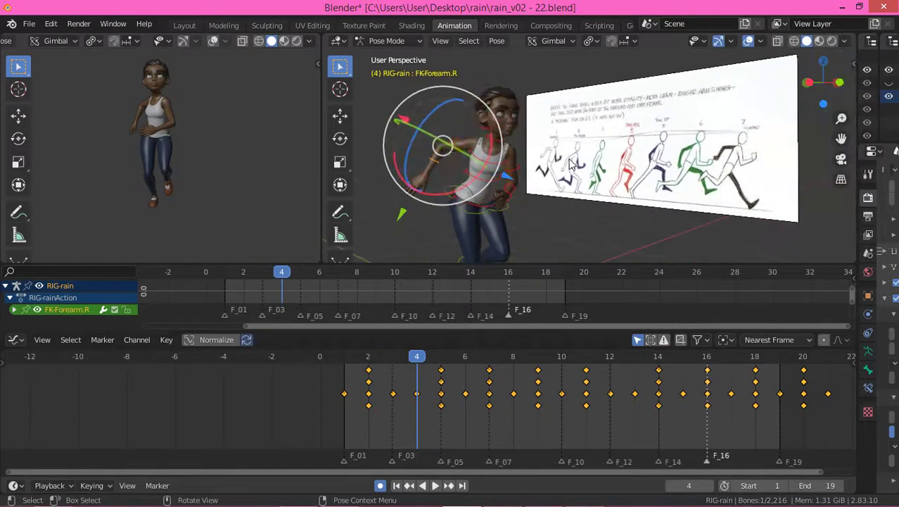
{"action": "middle_click_drag", "start_coordinate": [454, 166], "coordinate": [528, 181]}
{"action": "scroll", "coordinate": [503, 144], "scroll_direction": "up", "scroll_amount": 2}
{"action": "left_click", "coordinate": [501, 132]}
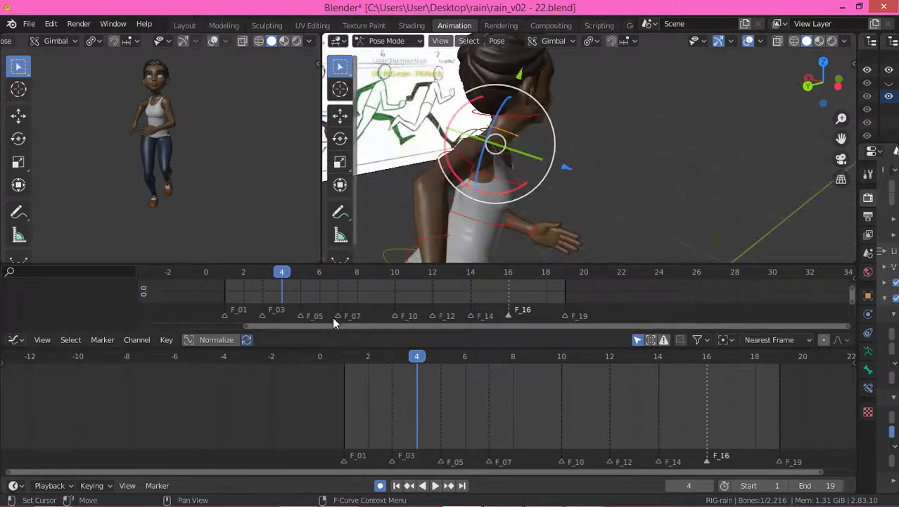
{"action": "left_click", "coordinate": [344, 357]}
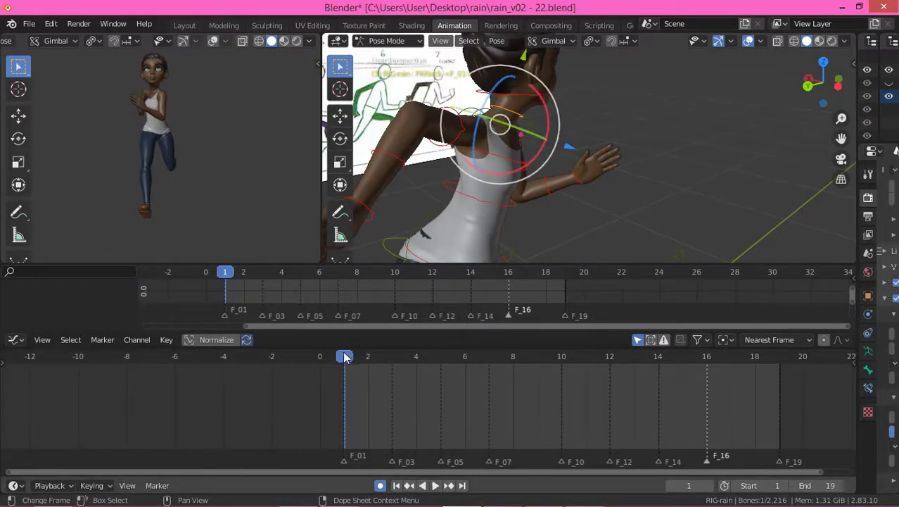
{"action": "left_click_drag", "start_coordinate": [363, 364], "coordinate": [344, 365]}
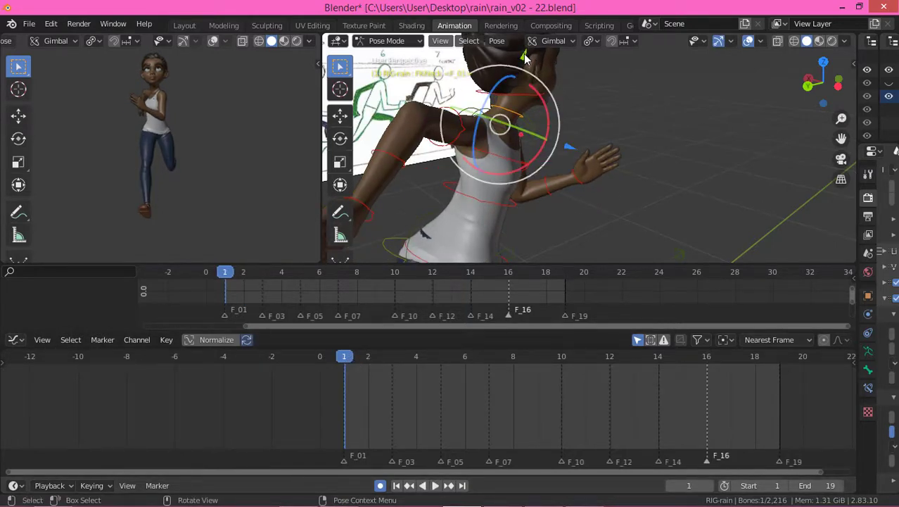
{"action": "key", "text": "g"}
{"action": "left_click", "coordinate": [524, 58]}
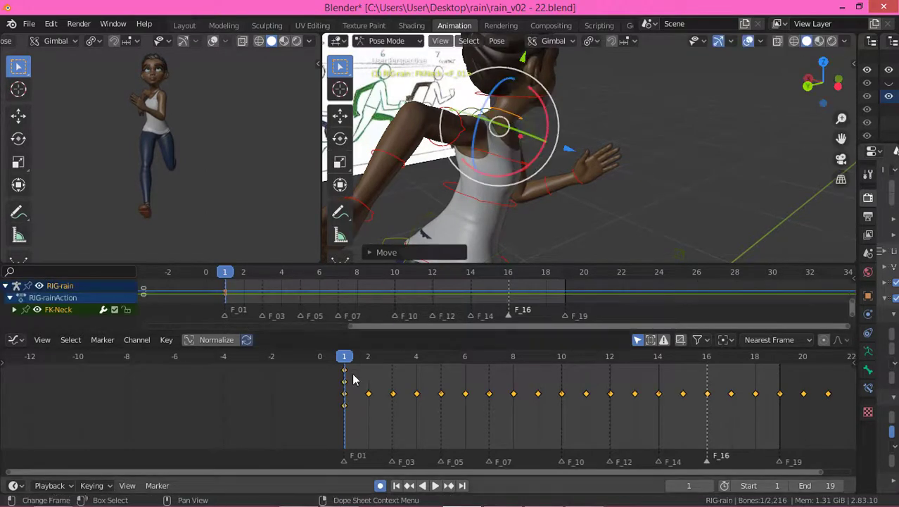
Move the neck down along its gimbal Y axis at frame 3 and back up at frame 5.
{"action": "left_click_drag", "start_coordinate": [371, 364], "coordinate": [392, 365]}
{"action": "key", "text": "g"}
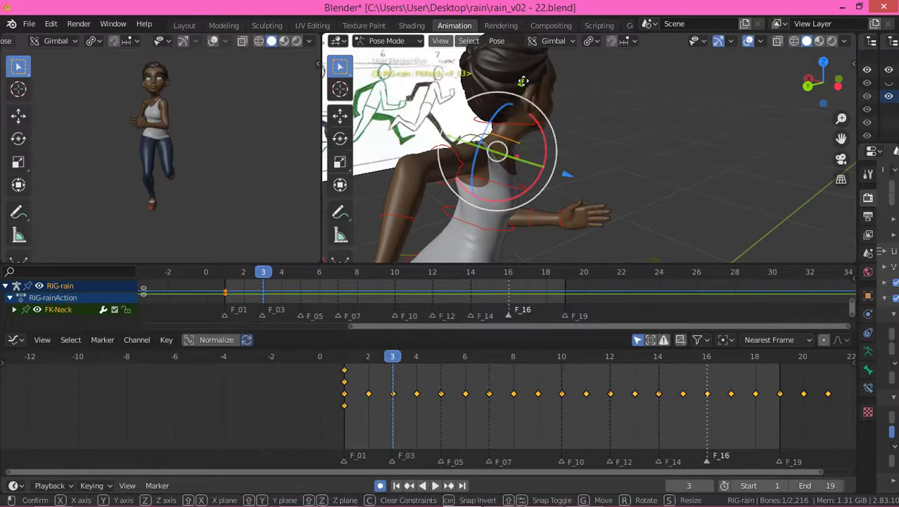
{"action": "left_click", "coordinate": [523, 83]}
{"action": "left_click_drag", "start_coordinate": [401, 363], "coordinate": [441, 366]}
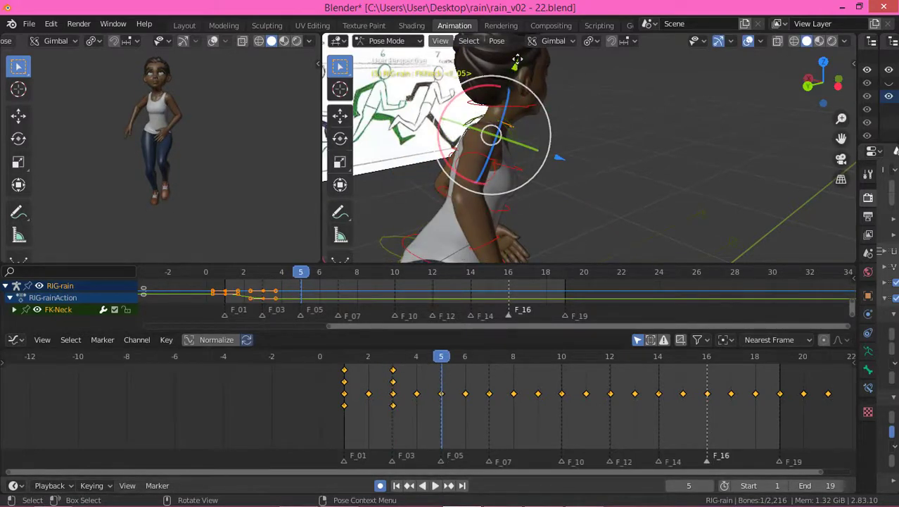
{"action": "key", "text": "g"}
{"action": "left_click", "coordinate": [517, 67]}
Move the neck slightly along its gimbal Y axis at frame 8, and review the motion from frame 1.
{"action": "left_click_drag", "start_coordinate": [450, 360], "coordinate": [513, 361]}
{"action": "middle_click_drag", "start_coordinate": [590, 163], "coordinate": [517, 94]}
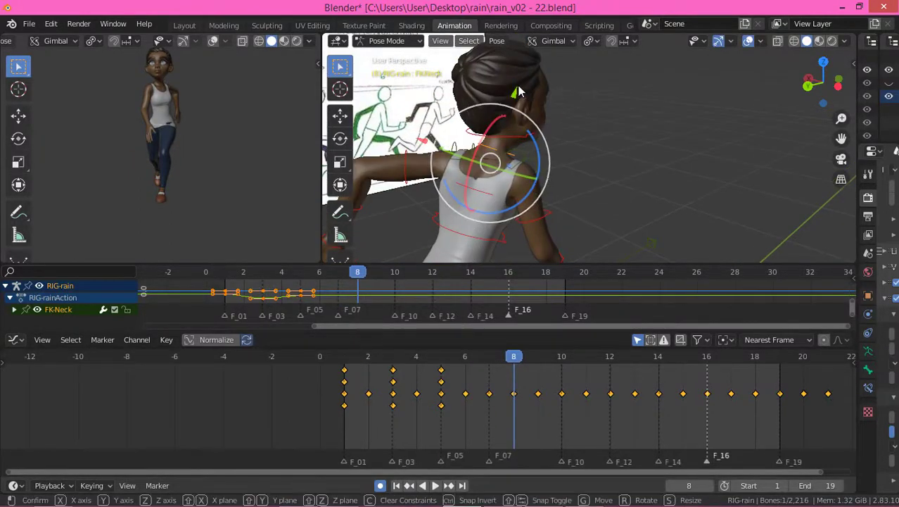
{"action": "key", "text": "g"}
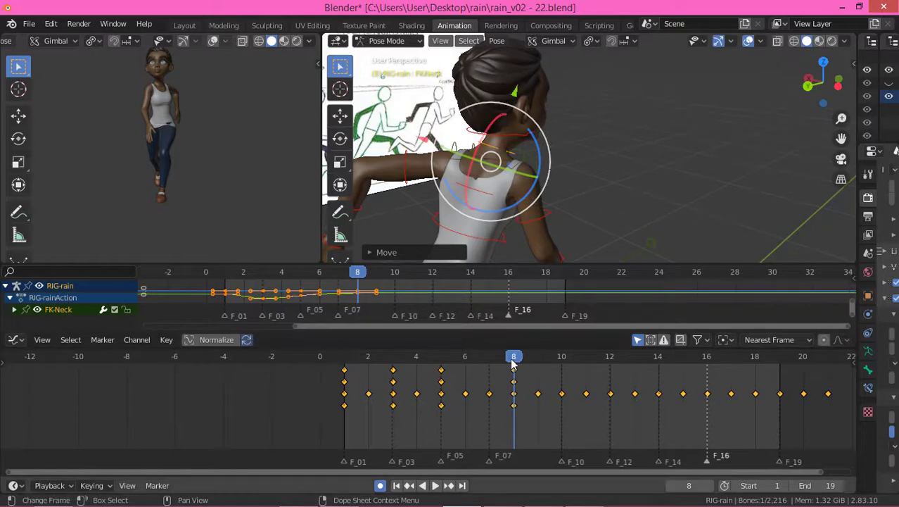
{"action": "key", "text": "space"}
{"action": "left_click_drag", "start_coordinate": [385, 370], "coordinate": [342, 389]}
{"action": "key", "text": "space"}
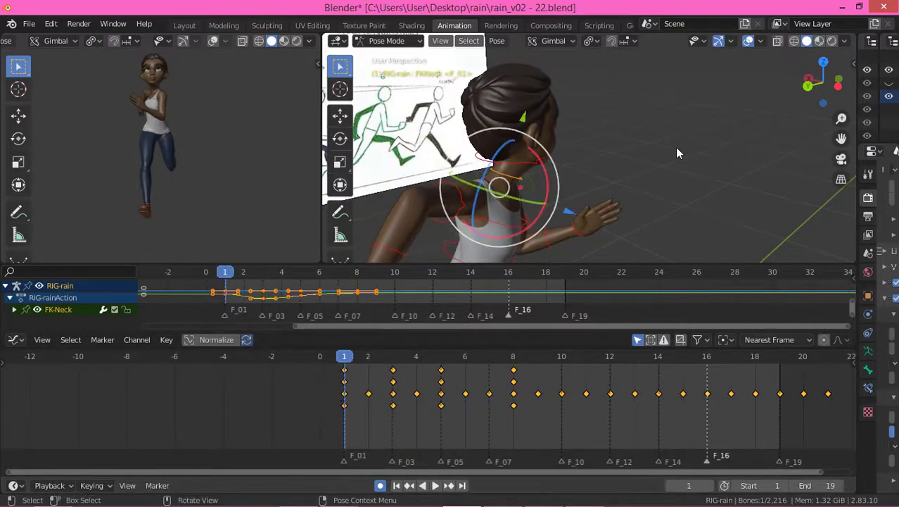
{"action": "middle_click_drag", "start_coordinate": [675, 147], "coordinate": [643, 154]}
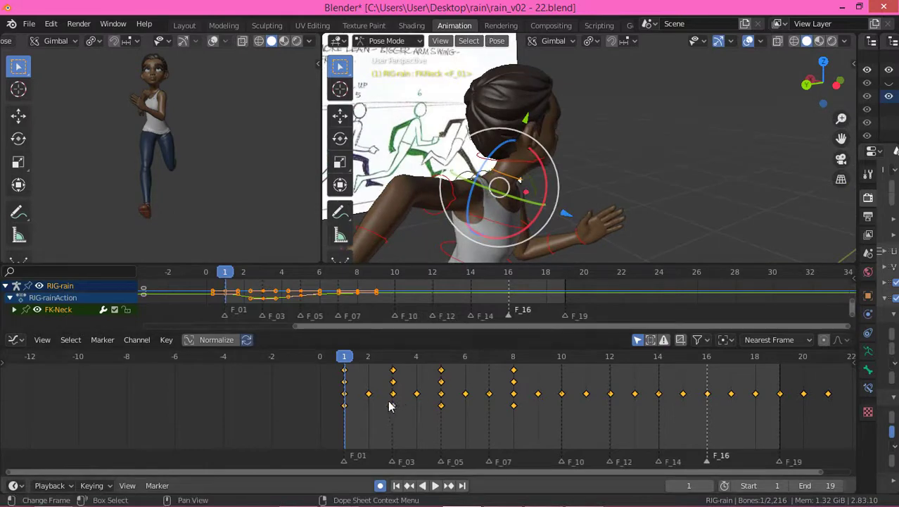
Copy the FK-Neck keyframes from frames 1 to 8 so they repeat from frame 10, and copy the frame 1 key to frame 19.
{"action": "left_click_drag", "start_coordinate": [323, 395], "coordinate": [508, 421]}
{"action": "left_click", "coordinate": [561, 357]}
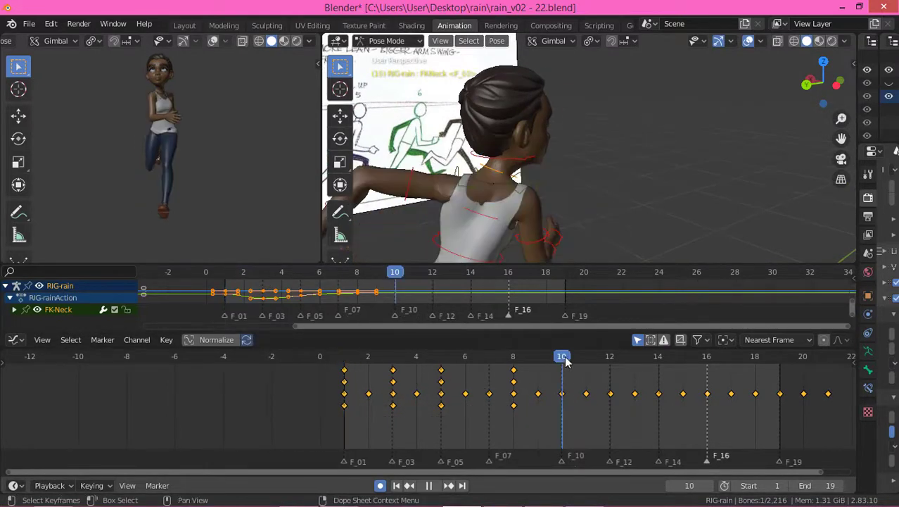
{"action": "key", "text": "ctrl+v"}
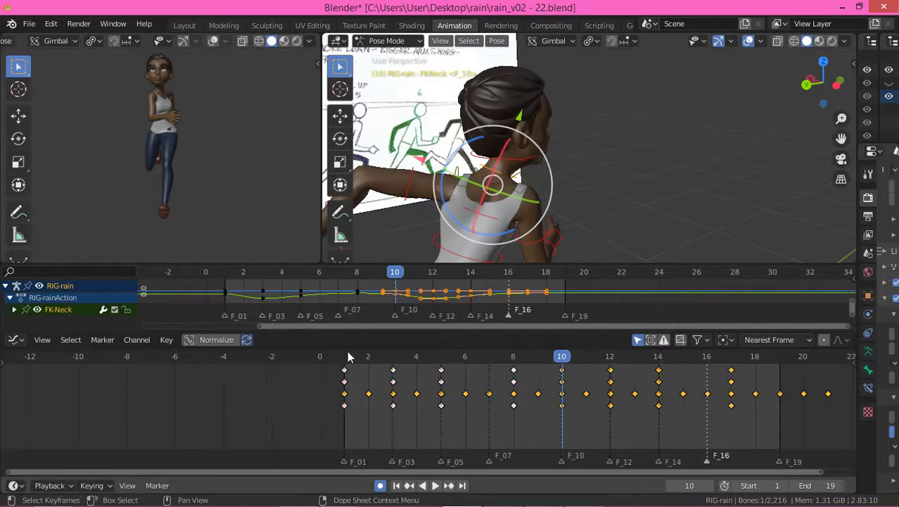
{"action": "left_click", "coordinate": [351, 357]}
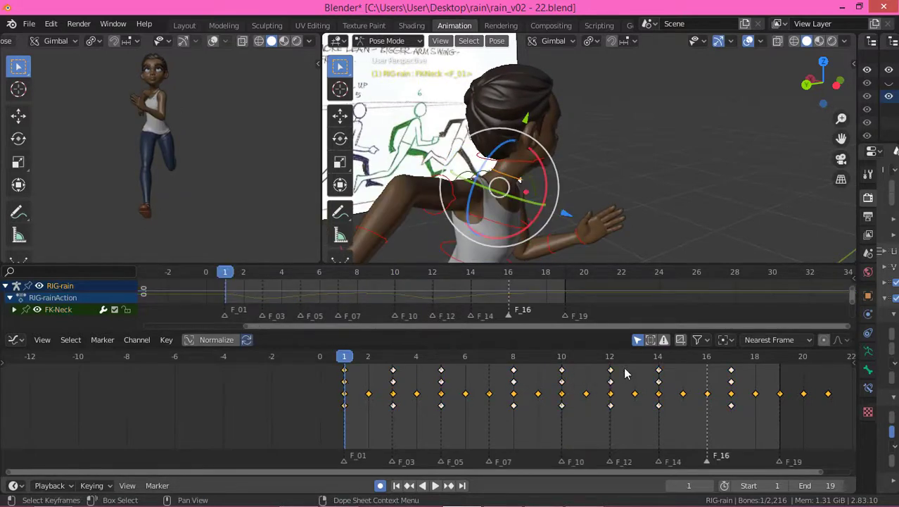
{"action": "left_click", "coordinate": [781, 358]}
{"action": "key", "text": "ctrl+v"}
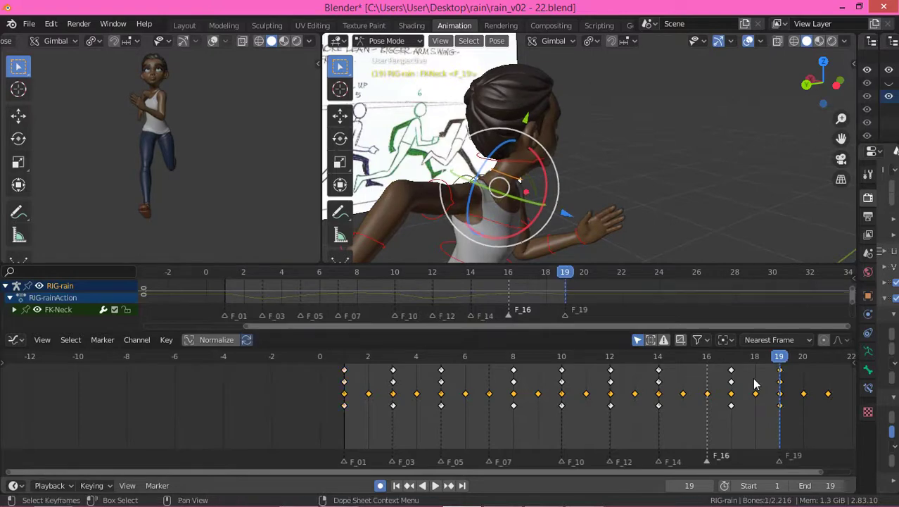
{"action": "key", "text": "space"}
{"action": "middle_click_drag", "start_coordinate": [688, 225], "coordinate": [646, 194]}
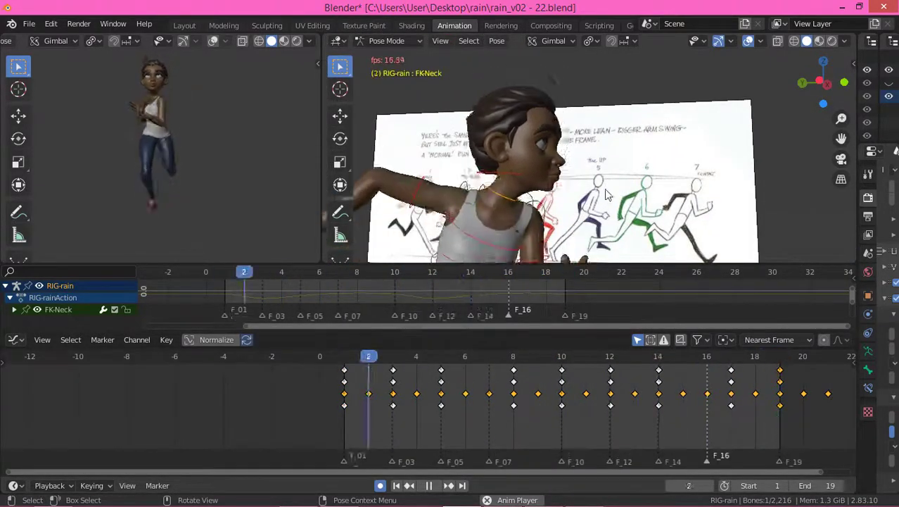
{"action": "key", "text": "space"}
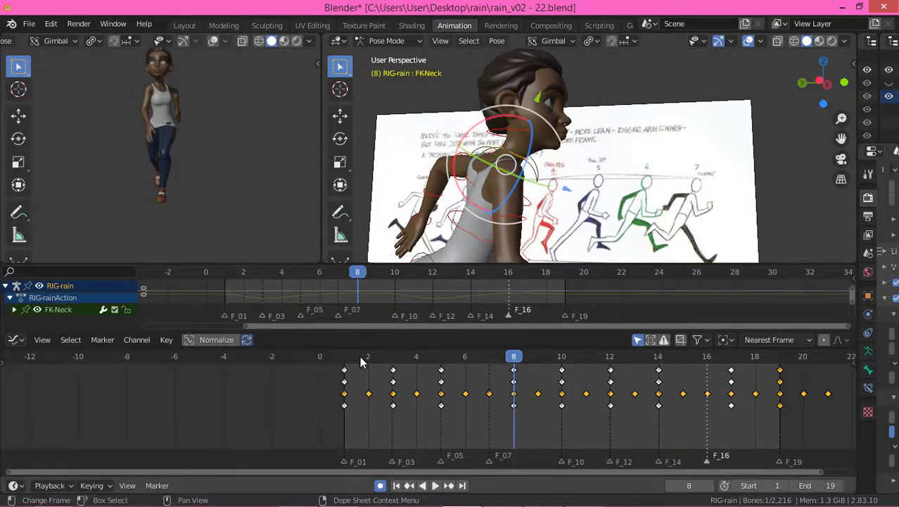
Offset all FK-Neck keyframes 2 frames later and play the cycle to check the neck motion from several angles.
{"action": "key", "text": "a"}
{"action": "key", "text": "g"}
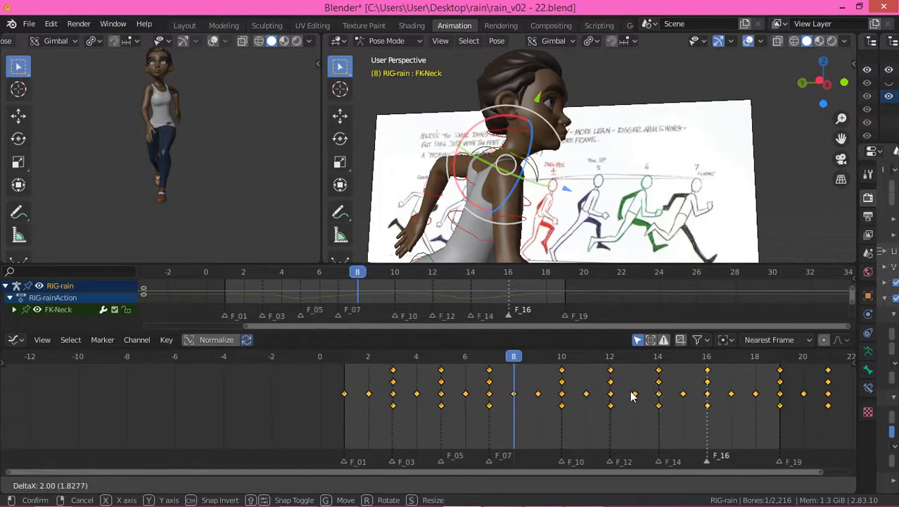
{"action": "left_click", "coordinate": [631, 396]}
{"action": "key", "text": "space"}
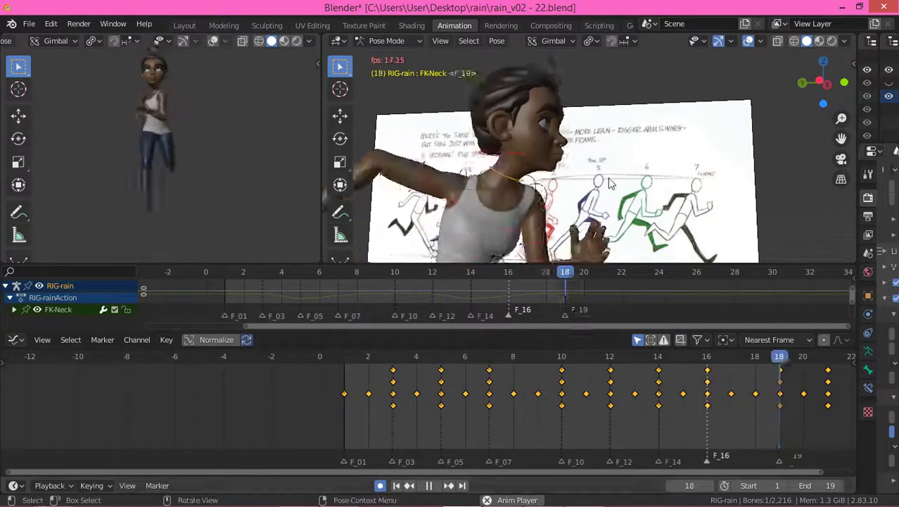
{"action": "middle_click_drag", "start_coordinate": [611, 183], "coordinate": [541, 188]}
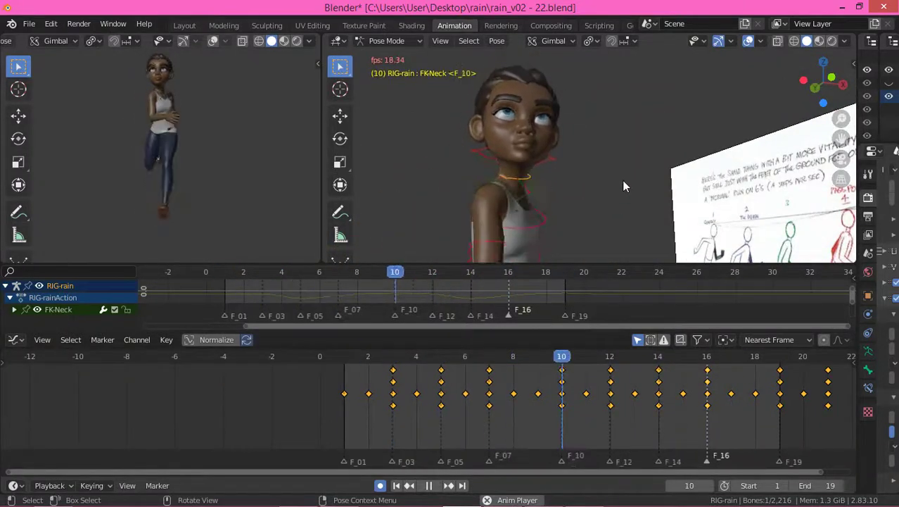
{"action": "middle_click_drag", "start_coordinate": [602, 200], "coordinate": [586, 181]}
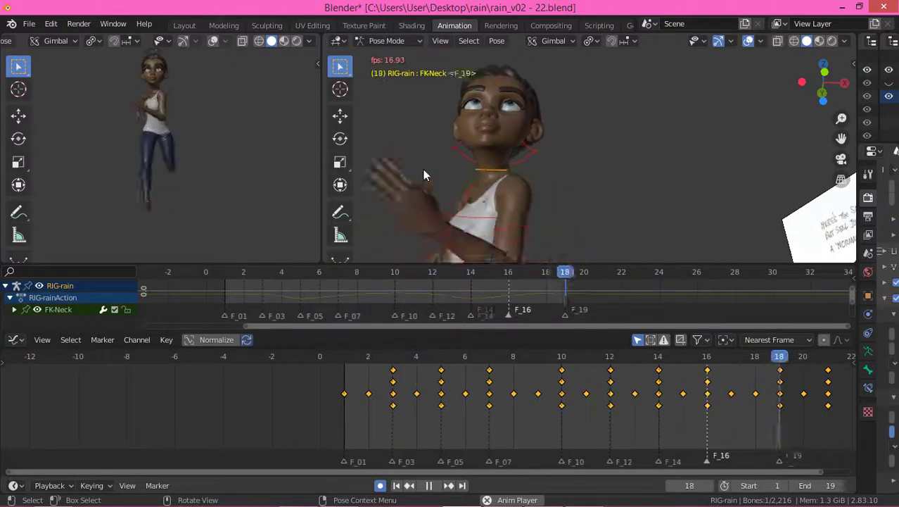
{"action": "middle_click_drag", "start_coordinate": [423, 174], "coordinate": [592, 175]}
{"action": "key", "text": "space"}
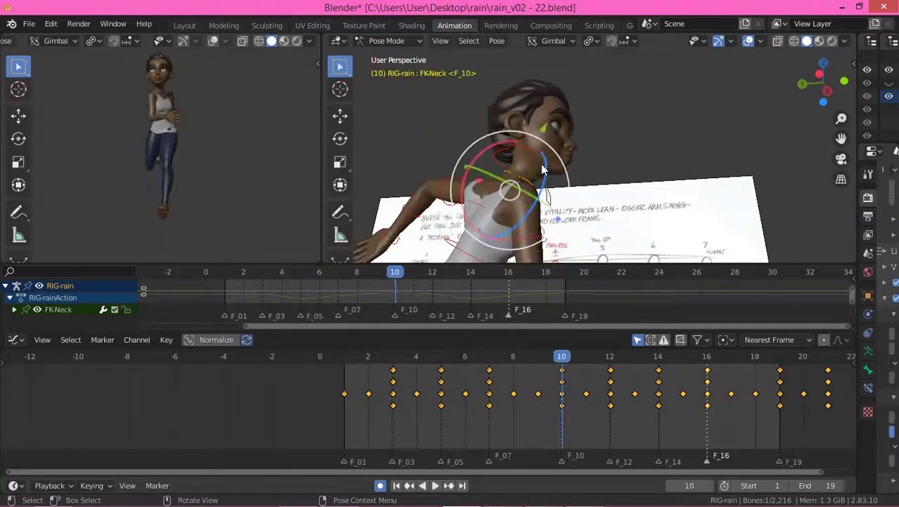
Select the FK-Head control and key its location and rotation at frames 1, 10 and 19.
{"action": "left_click", "coordinate": [522, 145]}
{"action": "middle_click_drag", "start_coordinate": [627, 213], "coordinate": [553, 223]}
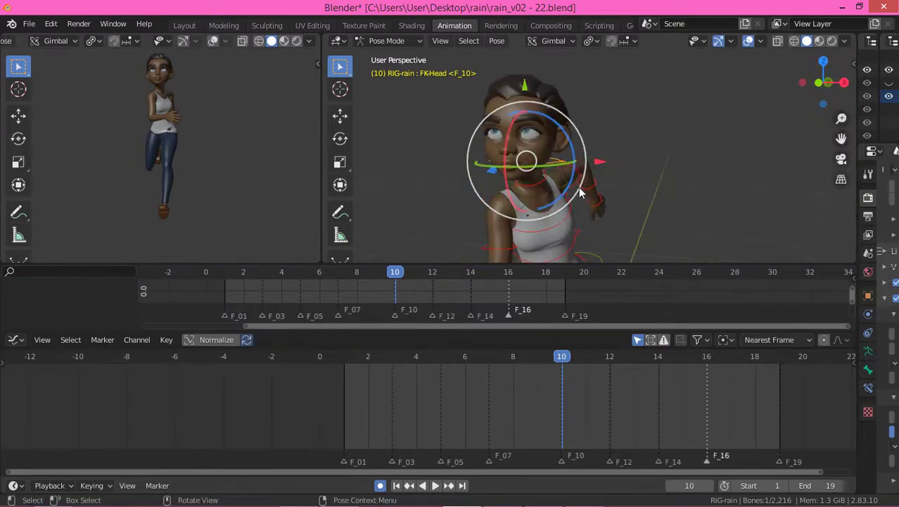
{"action": "middle_click_drag", "start_coordinate": [580, 191], "coordinate": [588, 239]}
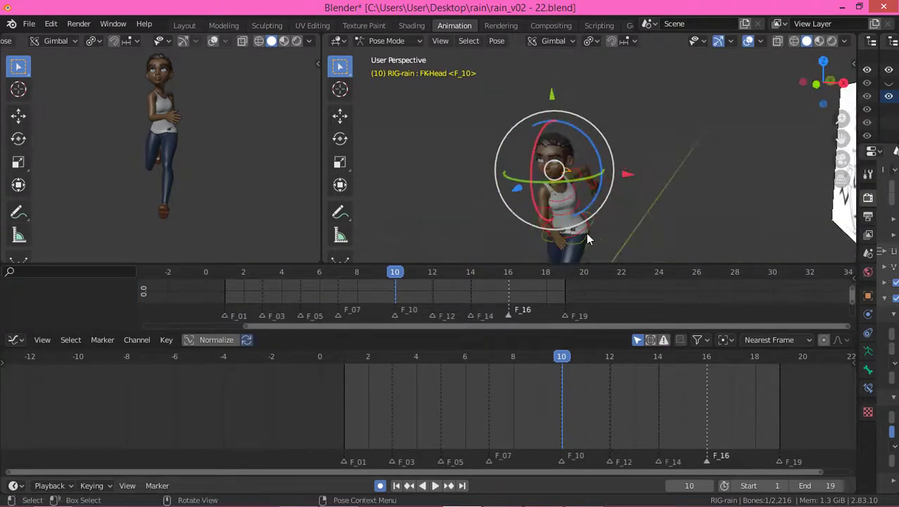
{"action": "left_click", "coordinate": [342, 363]}
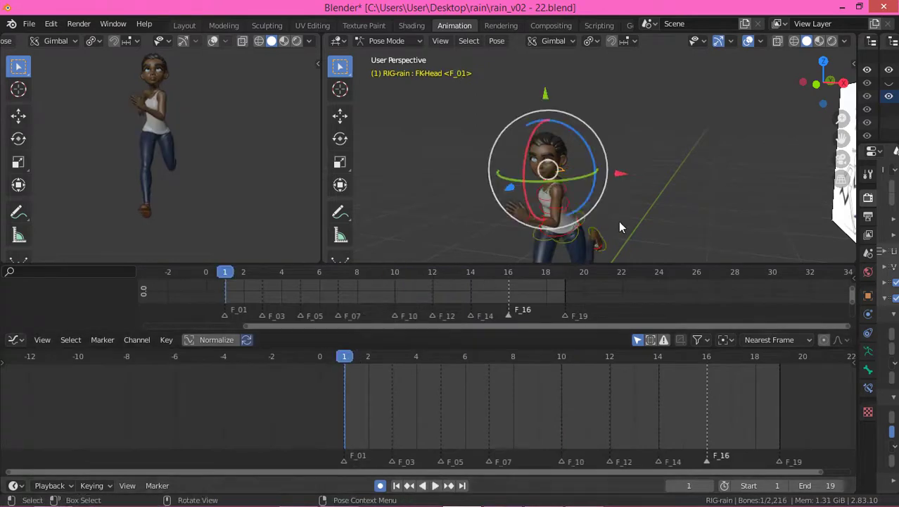
{"action": "key", "text": "i"}
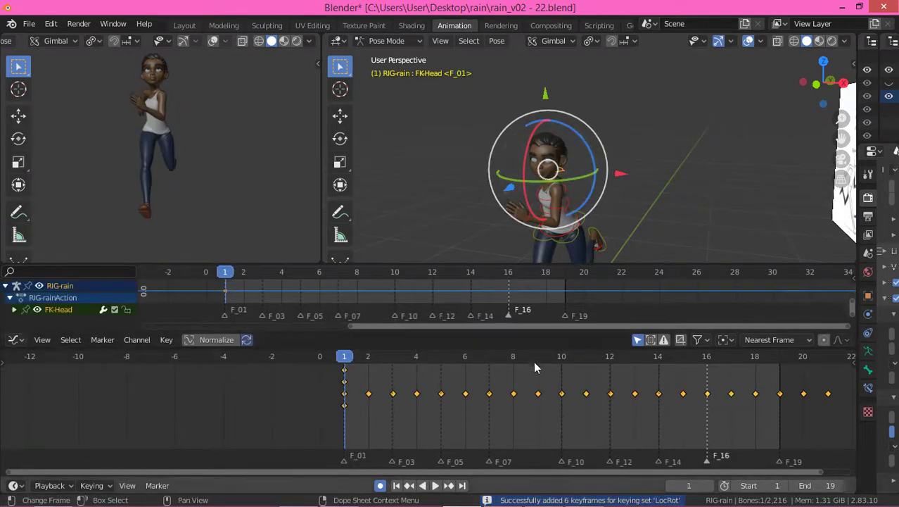
{"action": "left_click", "coordinate": [558, 356]}
{"action": "key", "text": "i"}
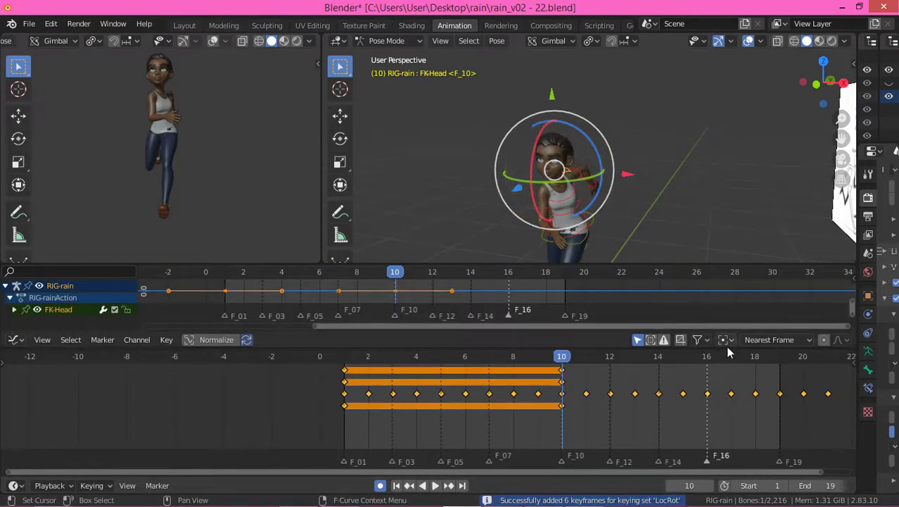
{"action": "left_click", "coordinate": [782, 357]}
{"action": "key", "text": "i"}
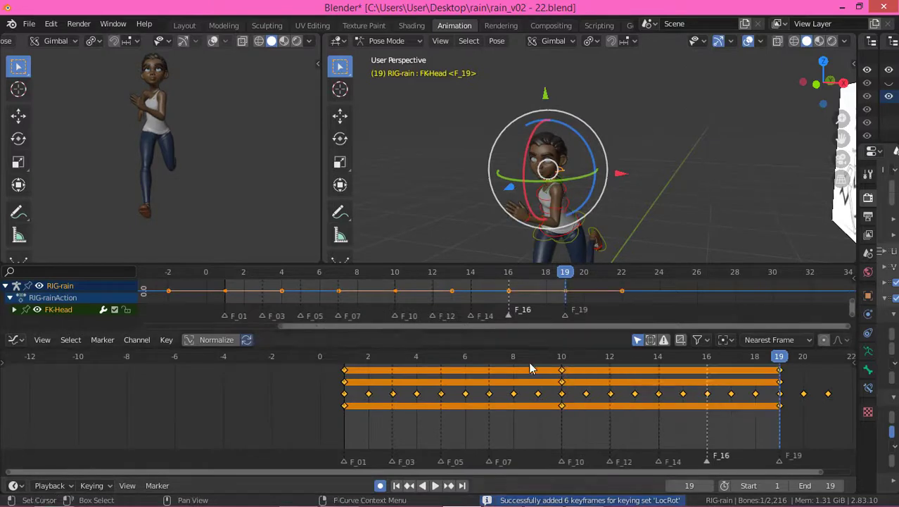
Tilt the head down about its gimbal X axis at frame 3 and rotate it back up at frame 6.
{"action": "left_click", "coordinate": [356, 361]}
{"action": "key", "text": "space"}
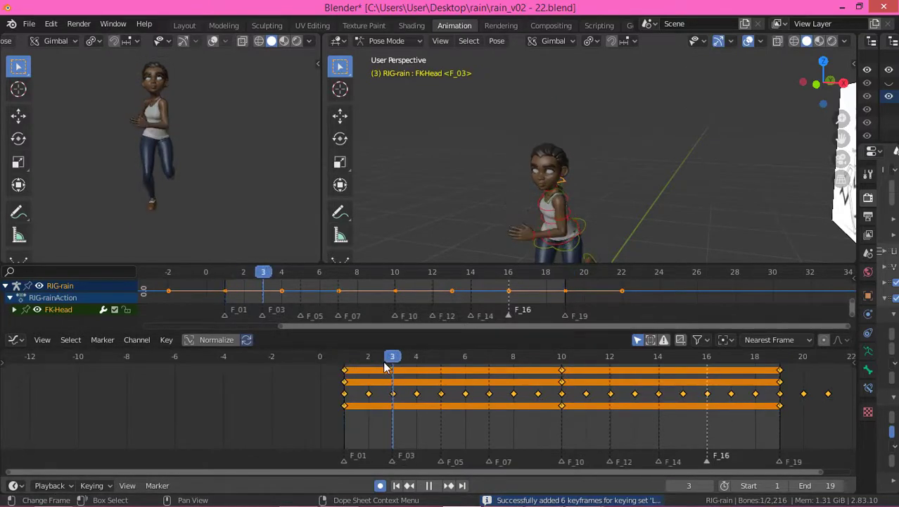
{"action": "key", "text": "space"}
{"action": "middle_click_drag", "start_coordinate": [451, 254], "coordinate": [593, 219]}
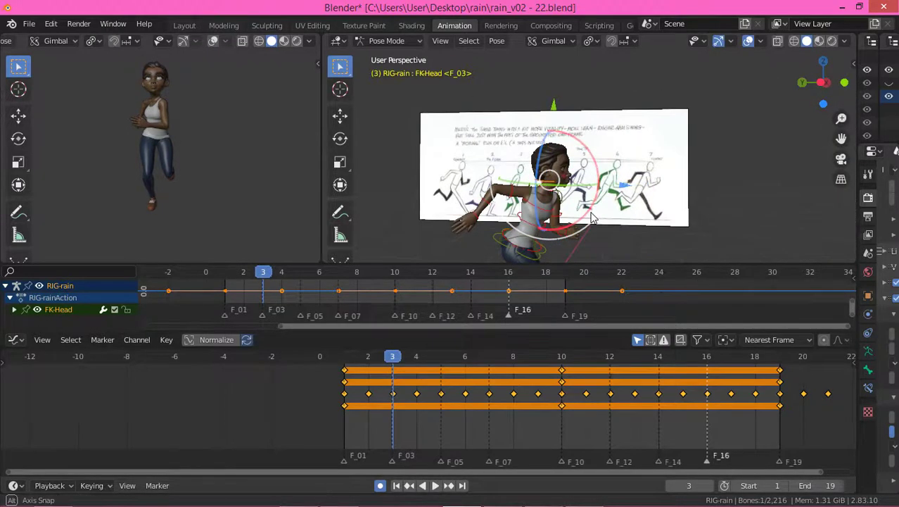
{"action": "left_click_drag", "start_coordinate": [595, 160], "coordinate": [606, 167]}
{"action": "left_click_drag", "start_coordinate": [393, 361], "coordinate": [452, 380]}
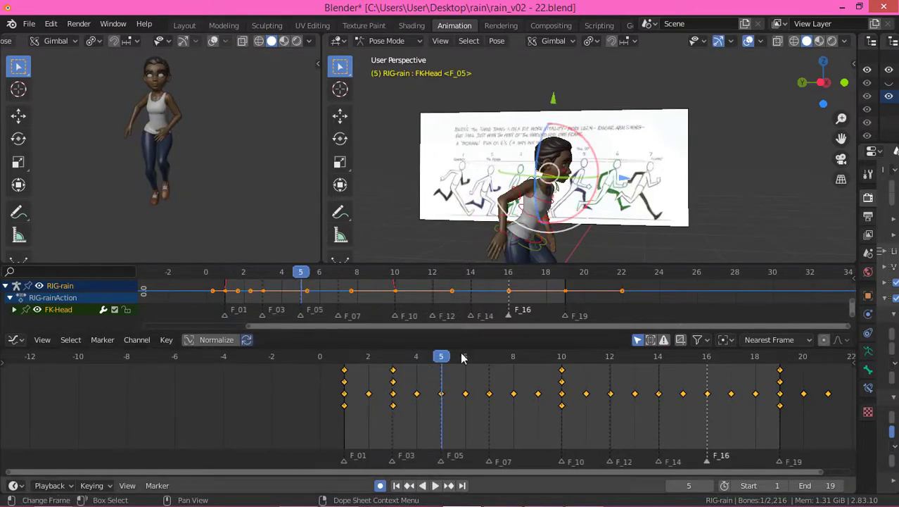
{"action": "left_click_drag", "start_coordinate": [445, 365], "coordinate": [470, 352]}
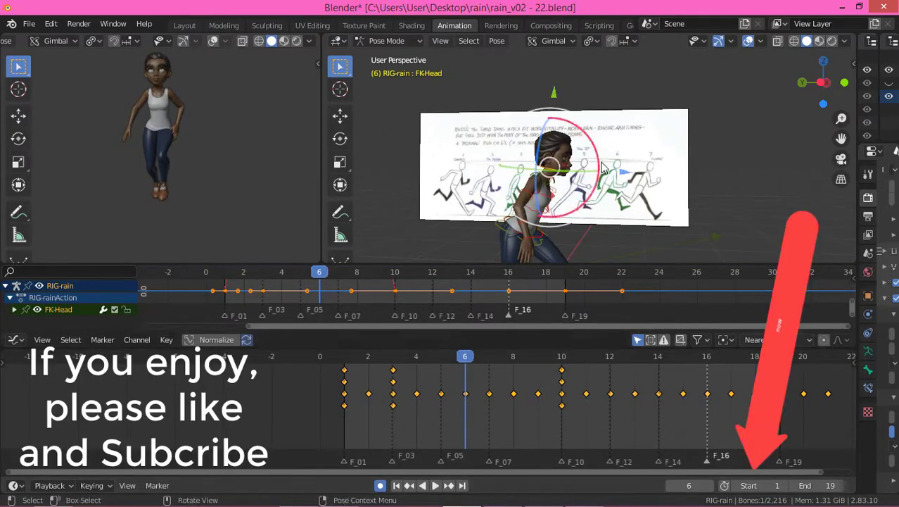
{"action": "left_click_drag", "start_coordinate": [596, 160], "coordinate": [577, 157]}
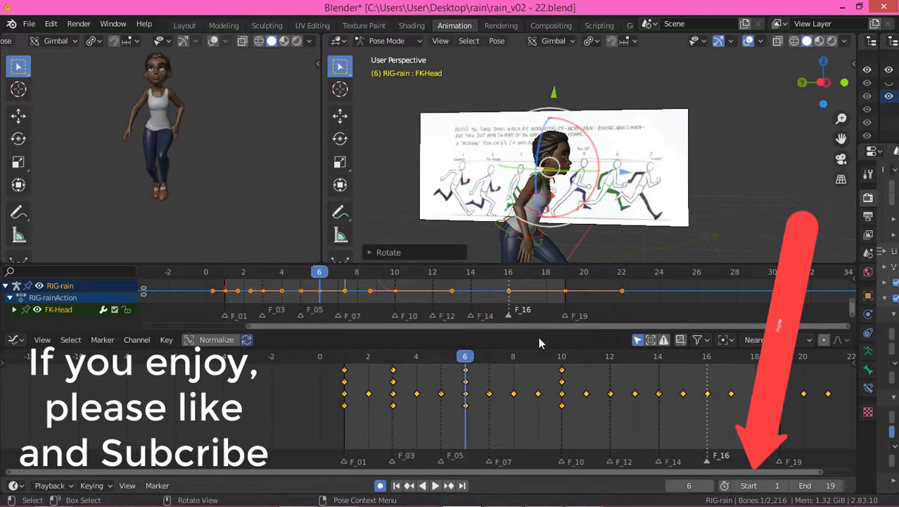
Tilt the head slightly back about its gimbal X axis at frame 8.
{"action": "key", "text": "Right"}
{"action": "key", "text": "Right"}
{"action": "key", "text": "r"}
{"action": "key", "text": "r"}
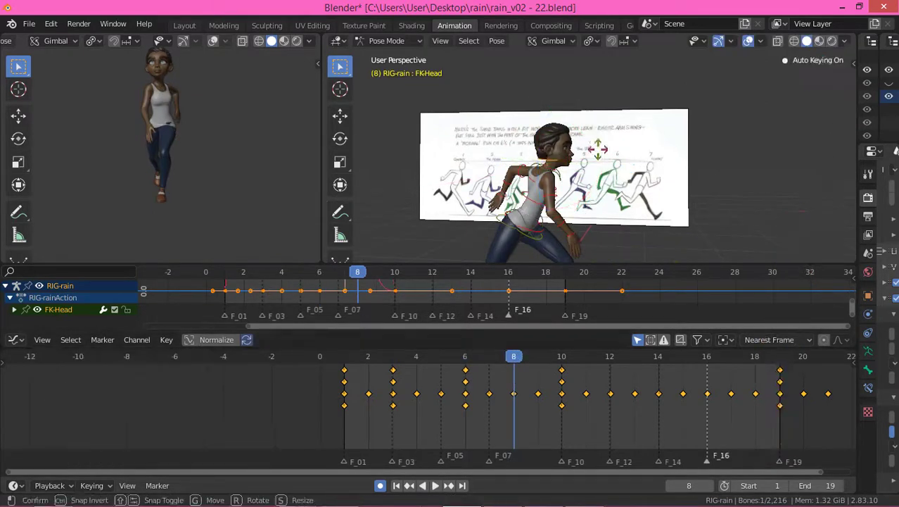
{"action": "left_click", "coordinate": [612, 179]}
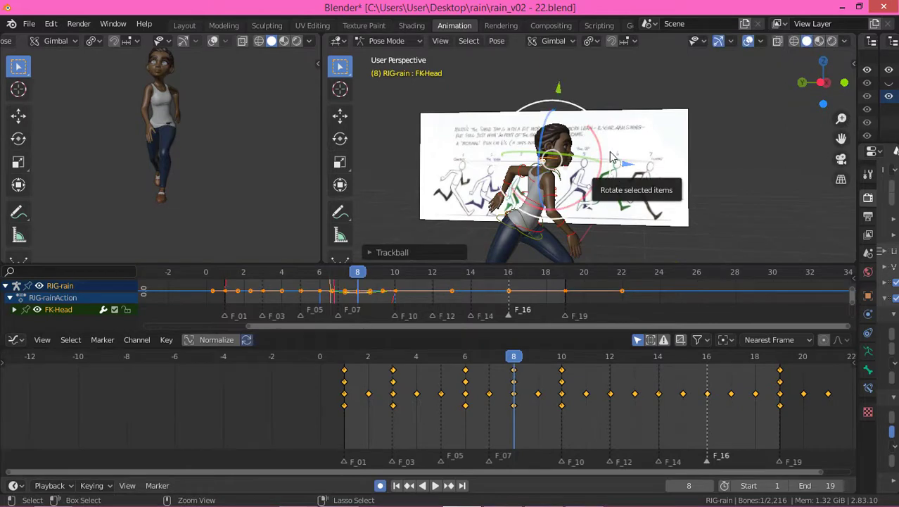
{"action": "left_click_drag", "start_coordinate": [612, 157], "coordinate": [598, 147]}
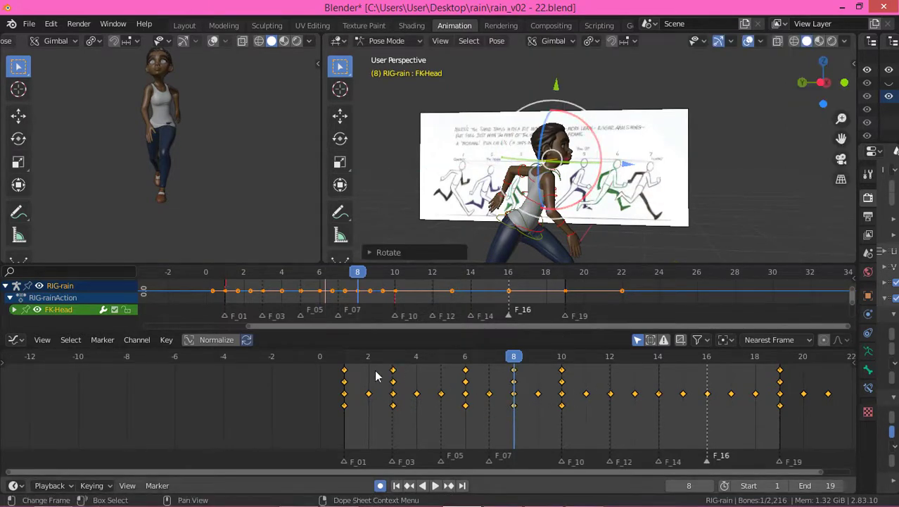
Copy the FK-Head keyframes from frames 3 to 8 so they repeat from frame 12, and play the cycle.
{"action": "left_click", "coordinate": [345, 365]}
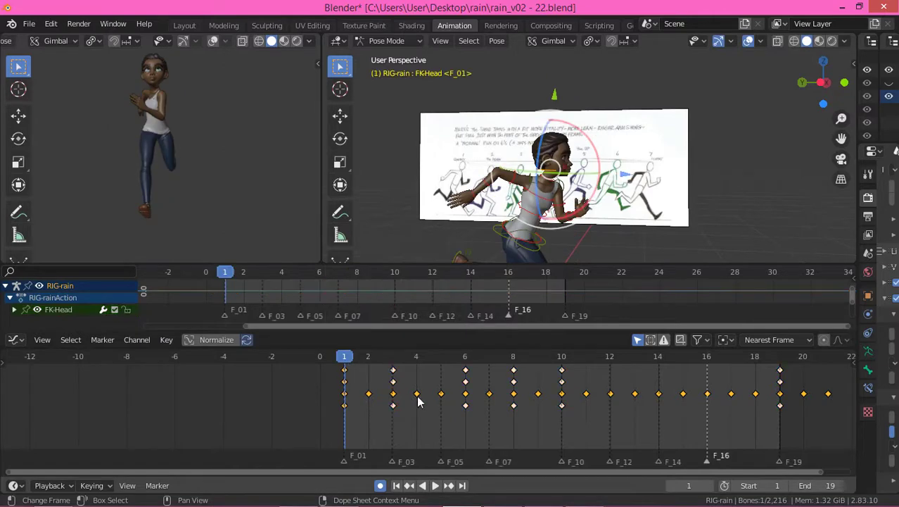
{"action": "left_click_drag", "start_coordinate": [546, 431], "coordinate": [389, 379]}
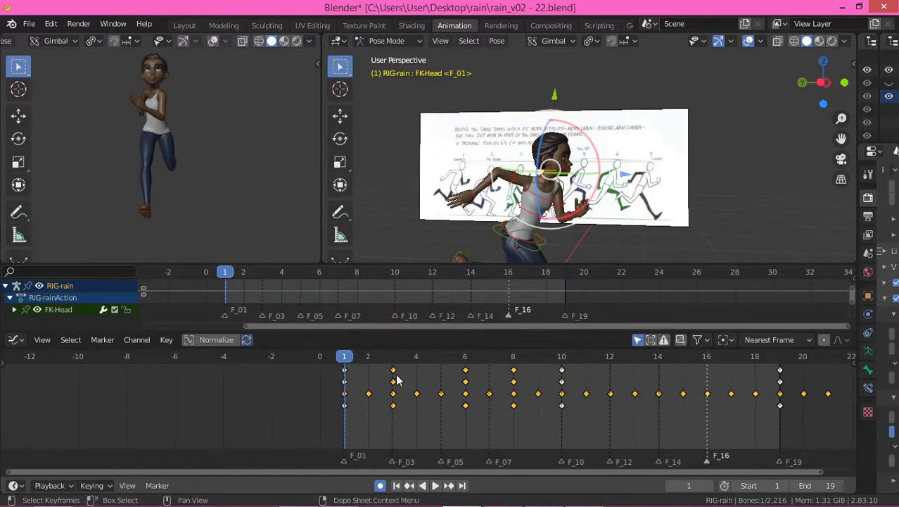
{"action": "key", "text": "space"}
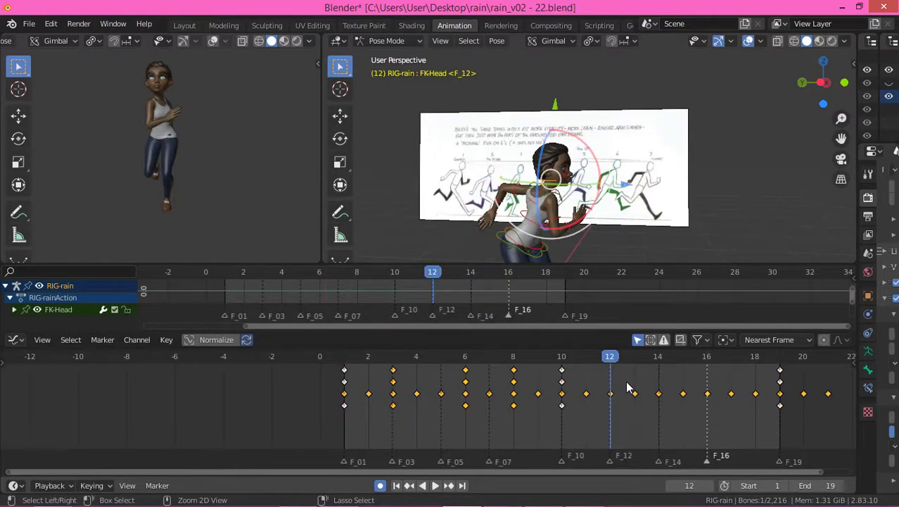
{"action": "key", "text": "space"}
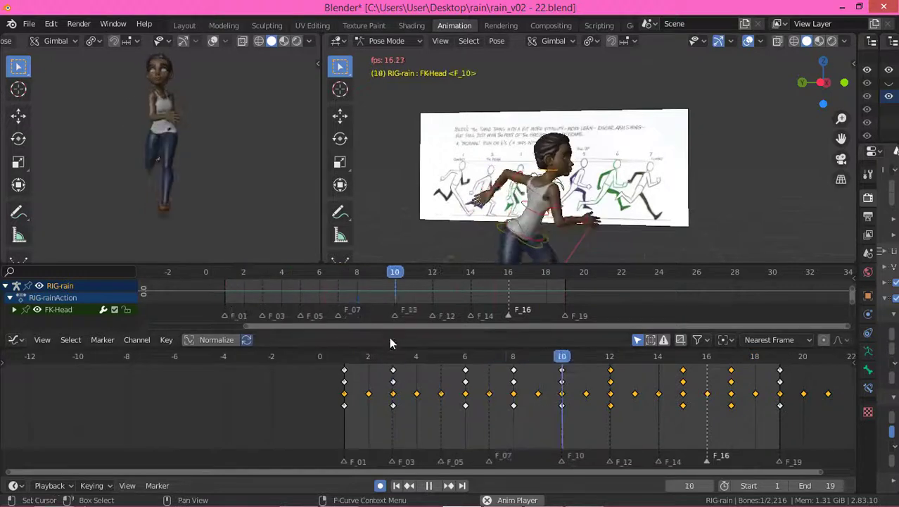
Enlarge the graph editor and expand the FK-Head channel group to list its curves.
{"action": "left_click_drag", "start_coordinate": [314, 332], "coordinate": [315, 409]}
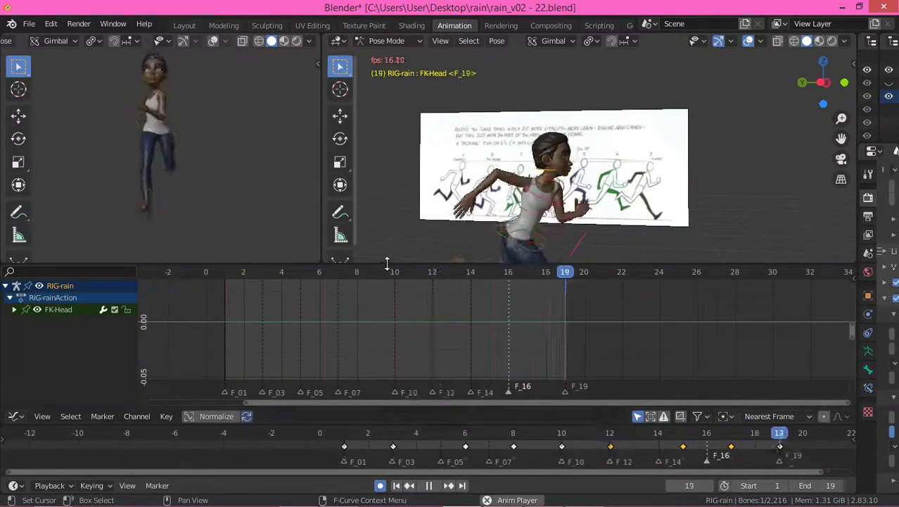
{"action": "left_click_drag", "start_coordinate": [387, 264], "coordinate": [391, 187]}
{"action": "left_click", "coordinate": [14, 232]}
{"action": "left_click", "coordinate": [54, 233]}
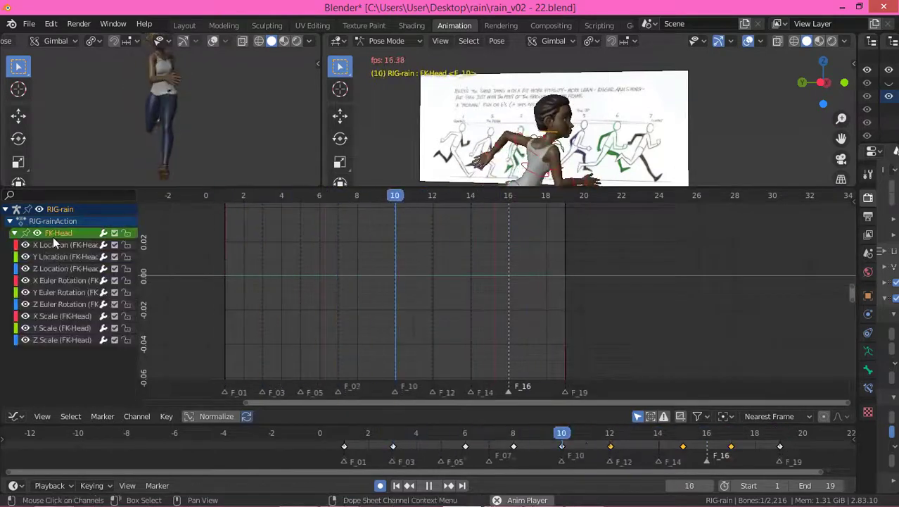
Select FK-Head's X Euler Rotation curve, fit the curves in the graph editor, select all their keyframes, and stop the playback.
{"action": "left_click", "coordinate": [181, 286]}
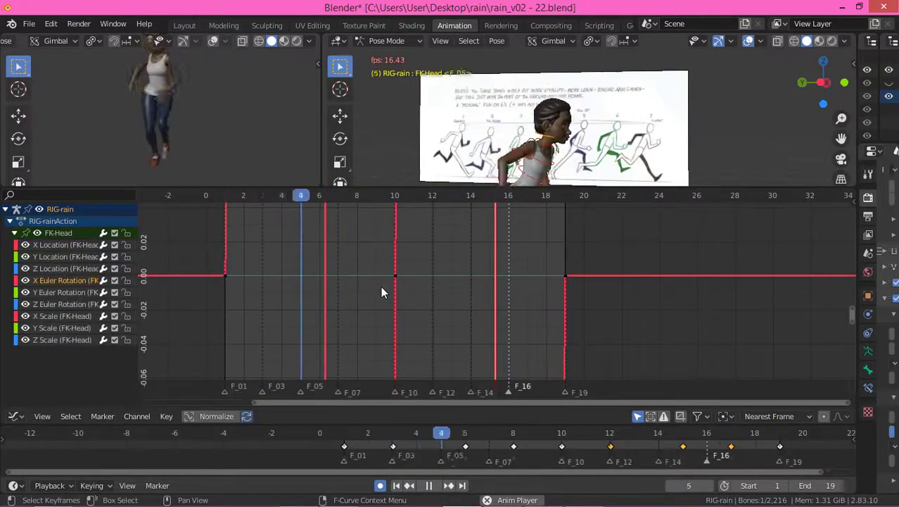
{"action": "key", "text": "Home"}
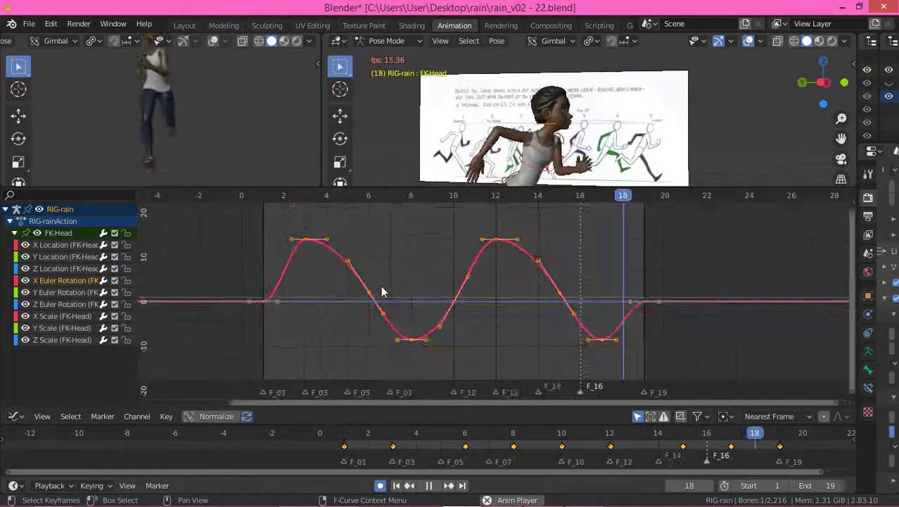
{"action": "left_click_drag", "start_coordinate": [212, 205], "coordinate": [767, 394]}
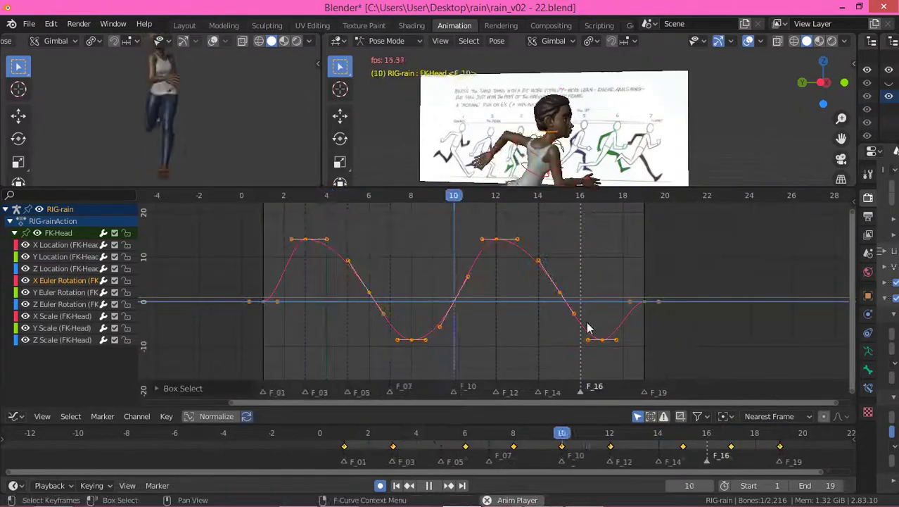
{"action": "key", "text": "space"}
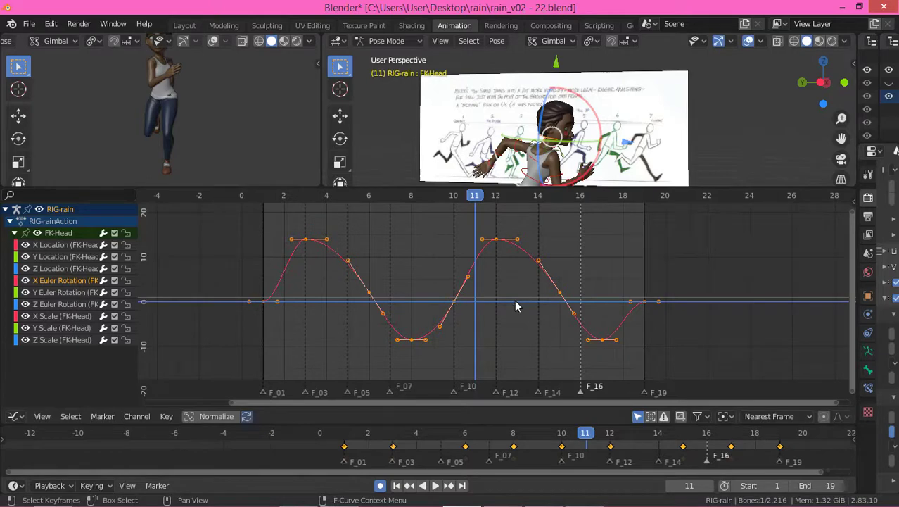
Scale FK-Head's X Euler Rotation keyframes to about 0.81 along the value axis and make the curve cyclic.
{"action": "key", "text": "s"}
{"action": "key", "text": "y"}
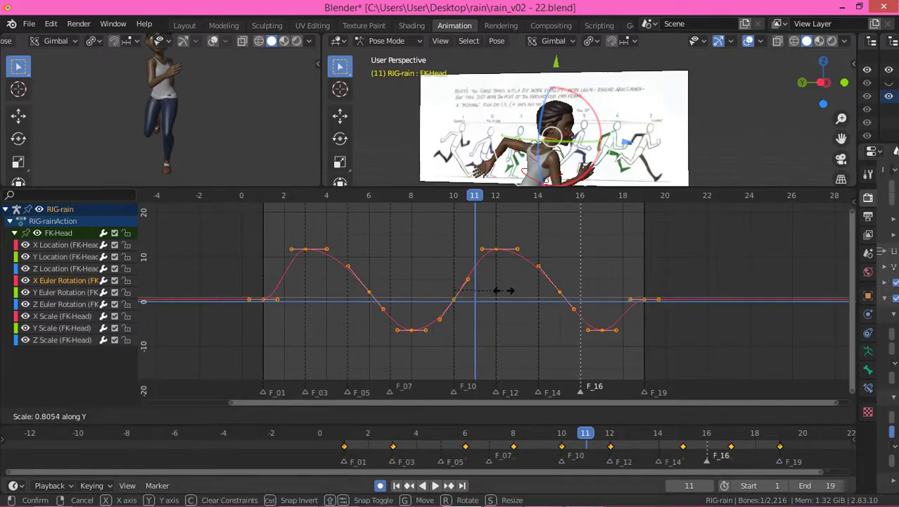
{"action": "left_click", "coordinate": [503, 290]}
{"action": "key", "text": "shift+e"}
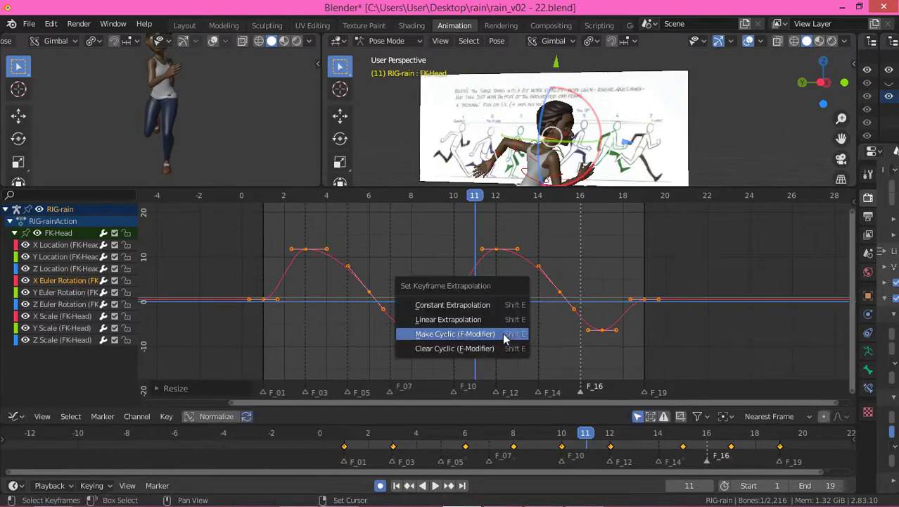
{"action": "left_click", "coordinate": [451, 336]}
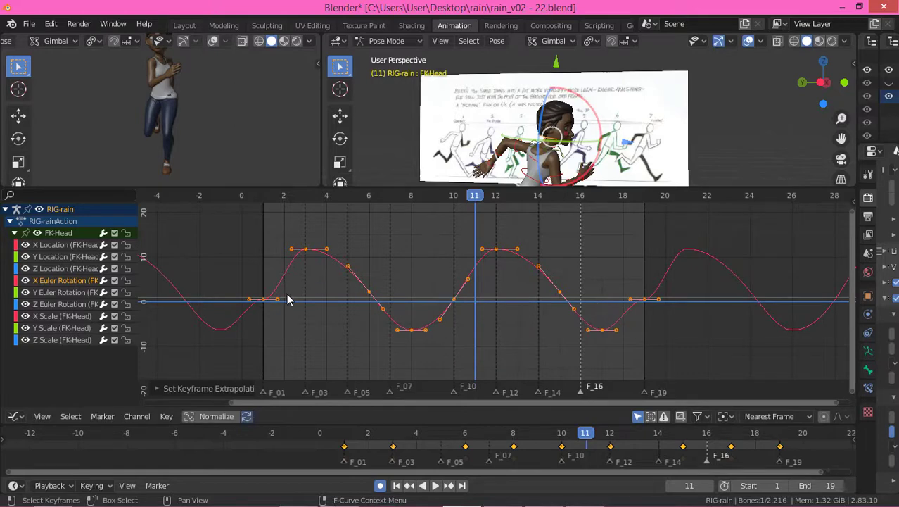
Angle the handles of the curve's frame 1 and frame 19 keyframes along the slope for a smooth loop, and play the cycle.
{"action": "left_click_drag", "start_coordinate": [277, 299], "coordinate": [279, 289]}
{"action": "left_click", "coordinate": [643, 302]}
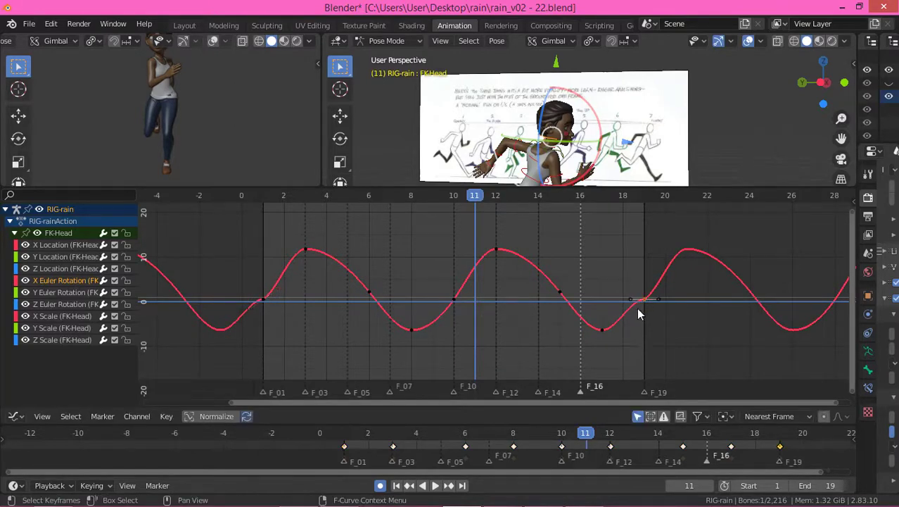
{"action": "key", "text": "g"}
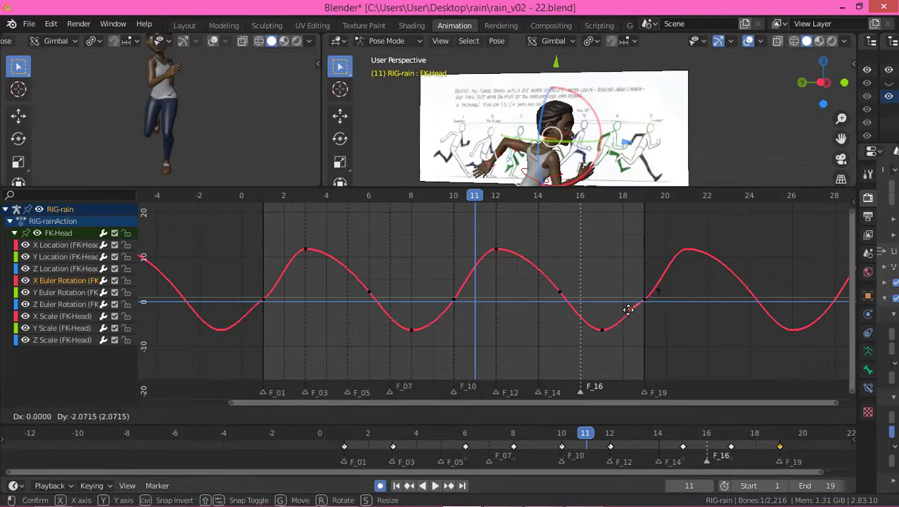
{"action": "left_click", "coordinate": [628, 310]}
{"action": "key", "text": "space"}
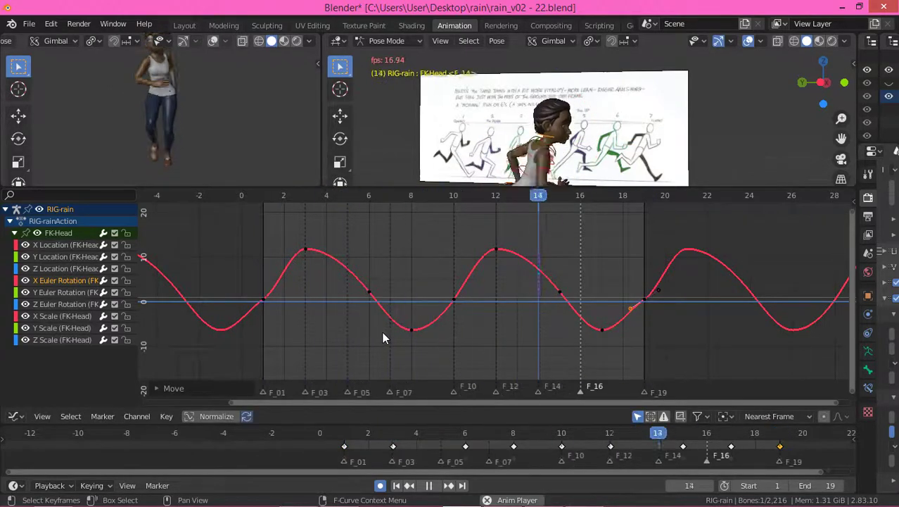
{"action": "scroll", "coordinate": [466, 106], "scroll_direction": "down", "scroll_amount": 3}
{"action": "middle_click_drag", "start_coordinate": [465, 106], "coordinate": [562, 156]}
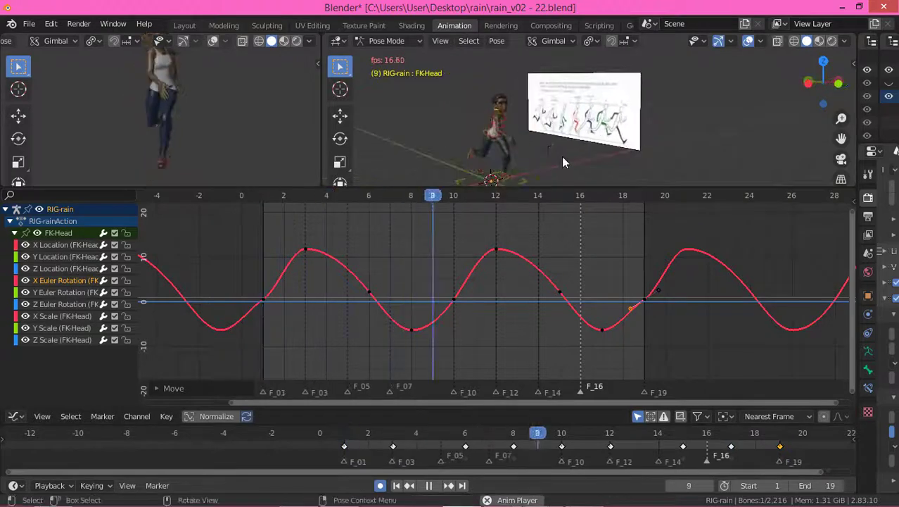
{"action": "key", "text": "space"}
Shift all of FK-Head's X Euler Rotation keyframes one frame later and play the cycle.
{"action": "left_click_drag", "start_coordinate": [203, 219], "coordinate": [724, 355]}
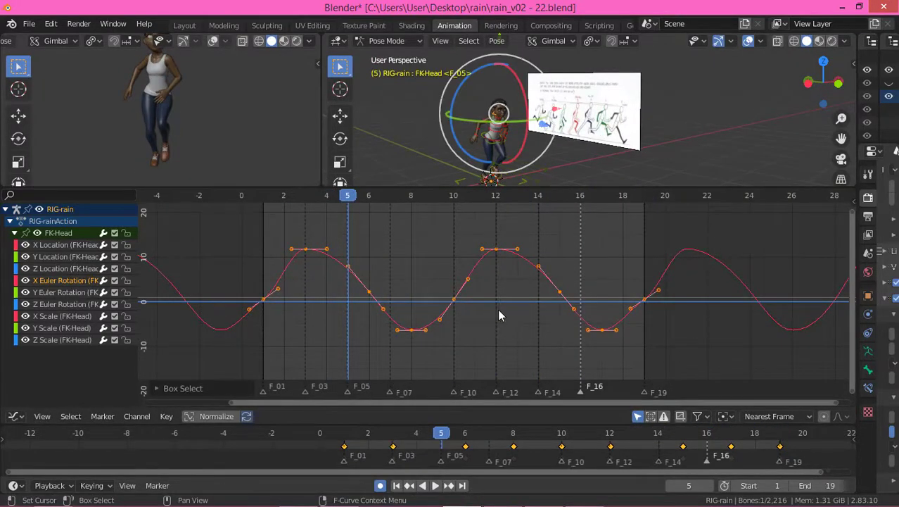
{"action": "key", "text": "g"}
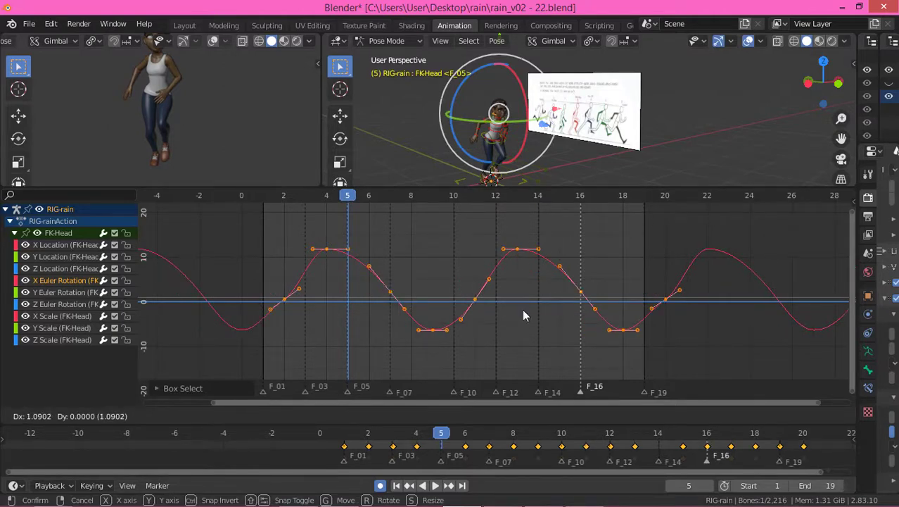
{"action": "left_click", "coordinate": [522, 309]}
{"action": "key", "text": "space"}
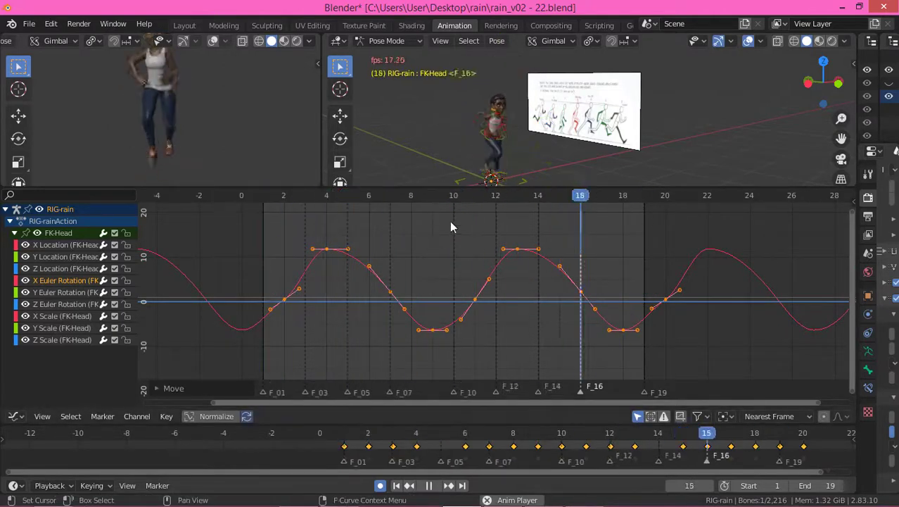
{"action": "key", "text": "space"}
Scale the X Euler Rotation keyframes down further in value, peaking at about 10, and review the head nod from the front during playback.
{"action": "left_click_drag", "start_coordinate": [222, 222], "coordinate": [761, 379]}
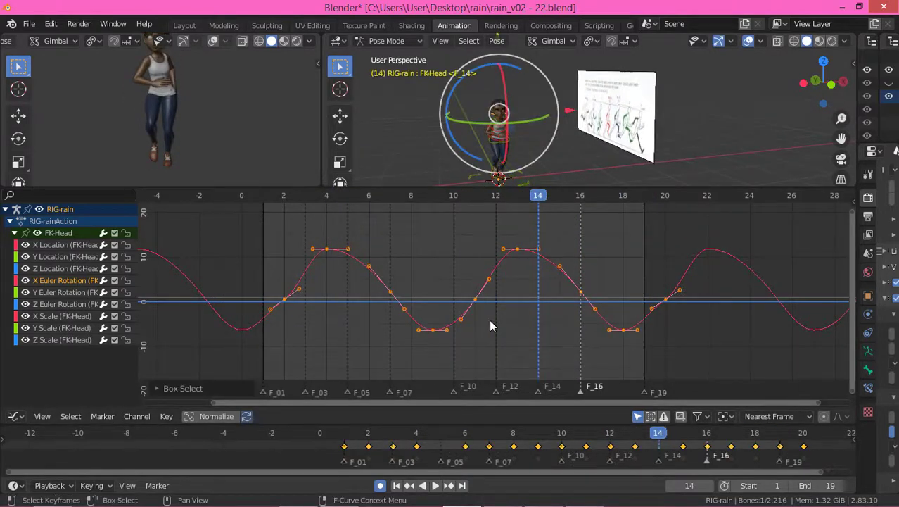
{"action": "key", "text": "s"}
{"action": "key", "text": "y"}
{"action": "left_click", "coordinate": [485, 319]}
{"action": "key", "text": "space"}
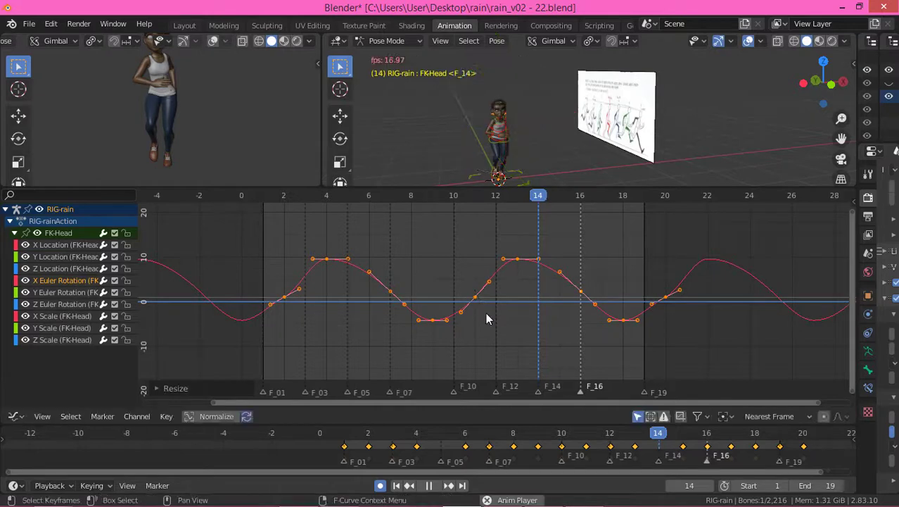
{"action": "scroll", "coordinate": [518, 123], "scroll_direction": "up", "scroll_amount": 2}
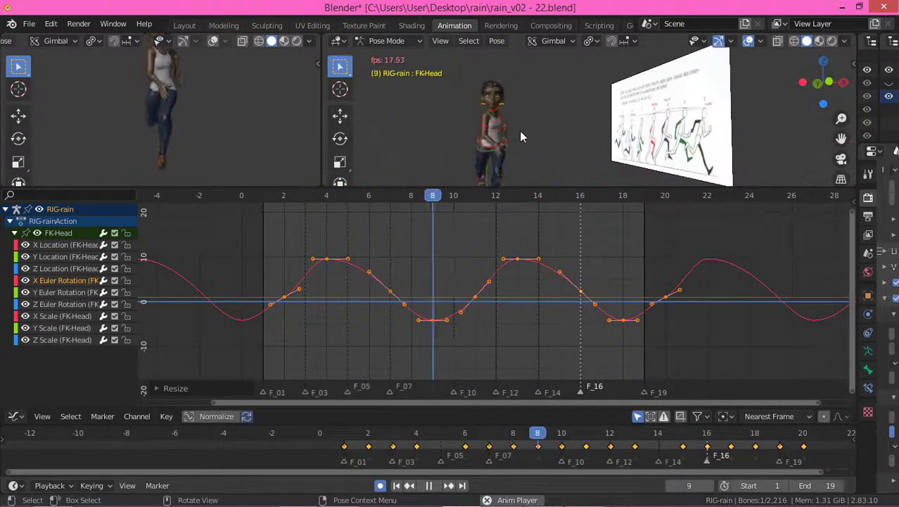
{"action": "scroll", "coordinate": [498, 121], "scroll_direction": "up", "scroll_amount": 6}
{"action": "scroll", "coordinate": [513, 134], "scroll_direction": "down", "scroll_amount": 3}
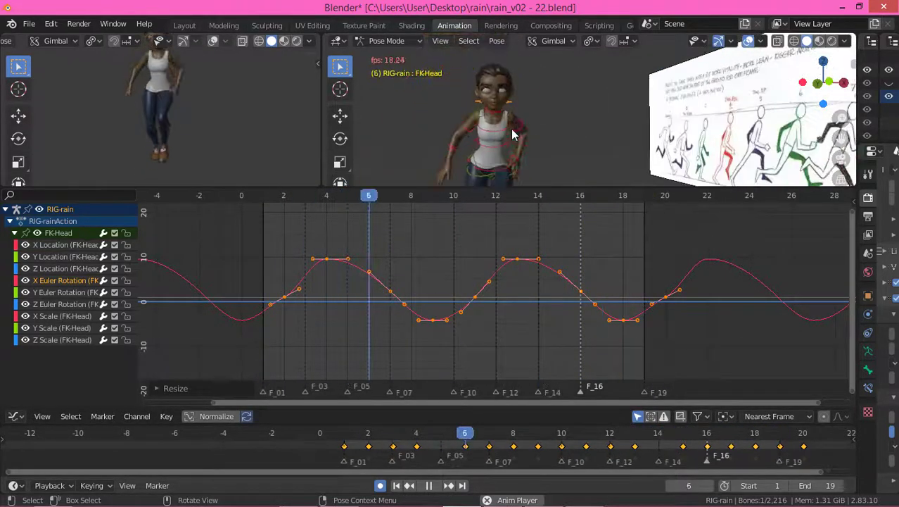
{"action": "key", "text": "space"}
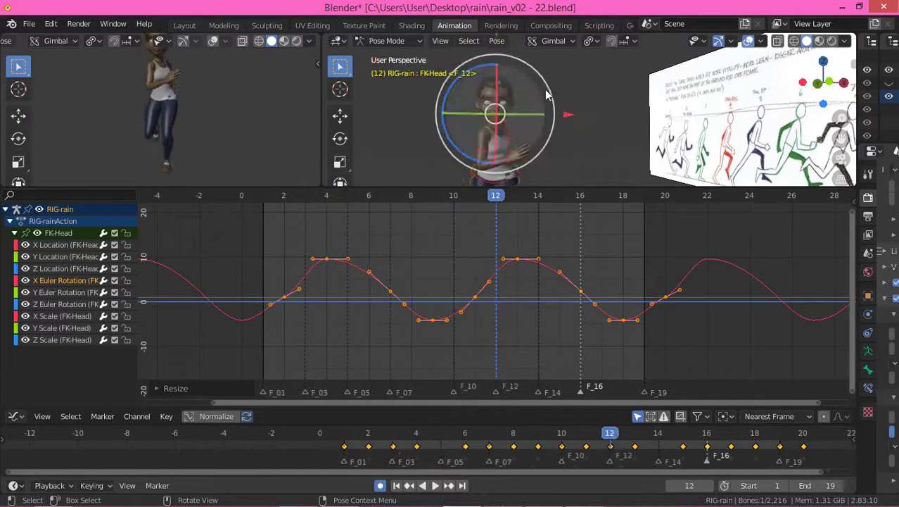
{"action": "middle_click_drag", "start_coordinate": [575, 134], "coordinate": [612, 141]}
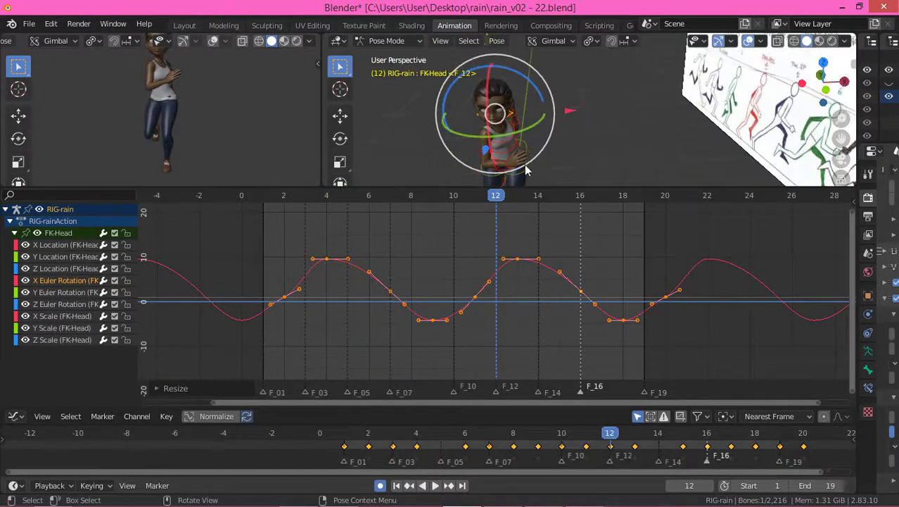
Delete all keyframes of FK-Head's Y Euler Rotation curve.
{"action": "left_click", "coordinate": [59, 293]}
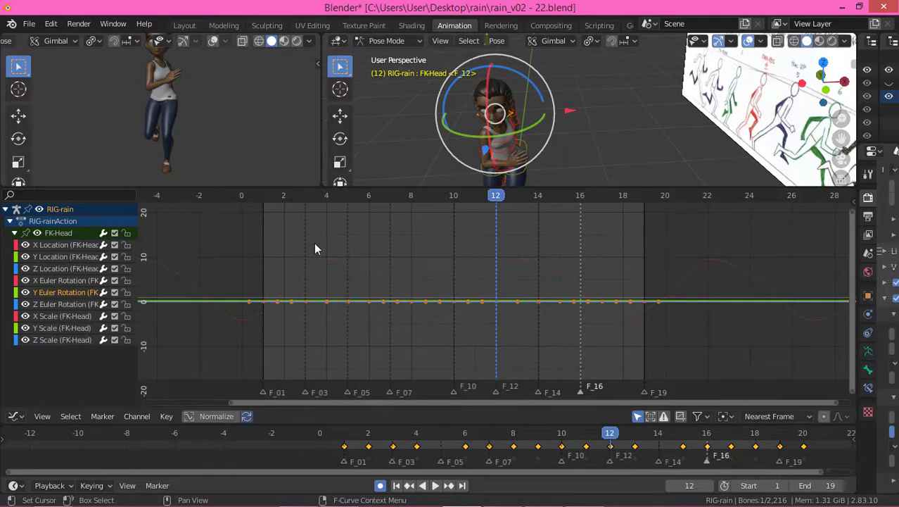
{"action": "left_click", "coordinate": [273, 255]}
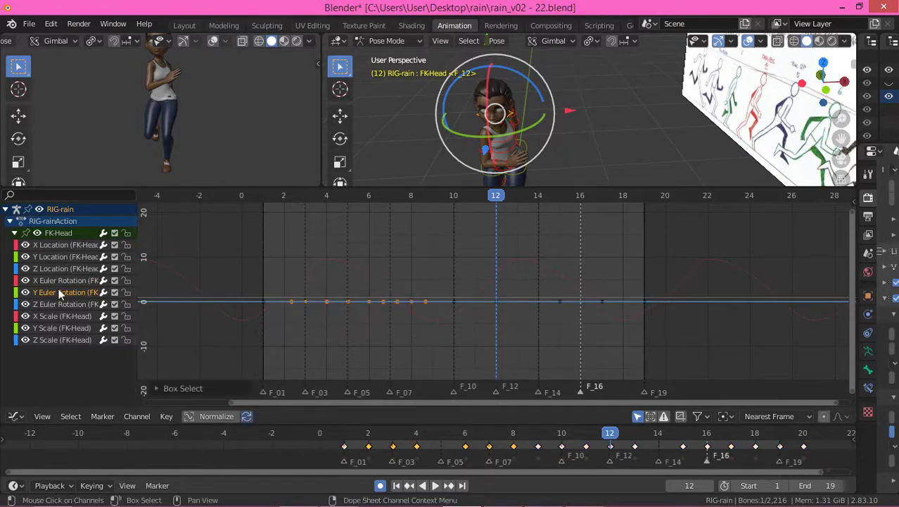
{"action": "key", "text": "Home"}
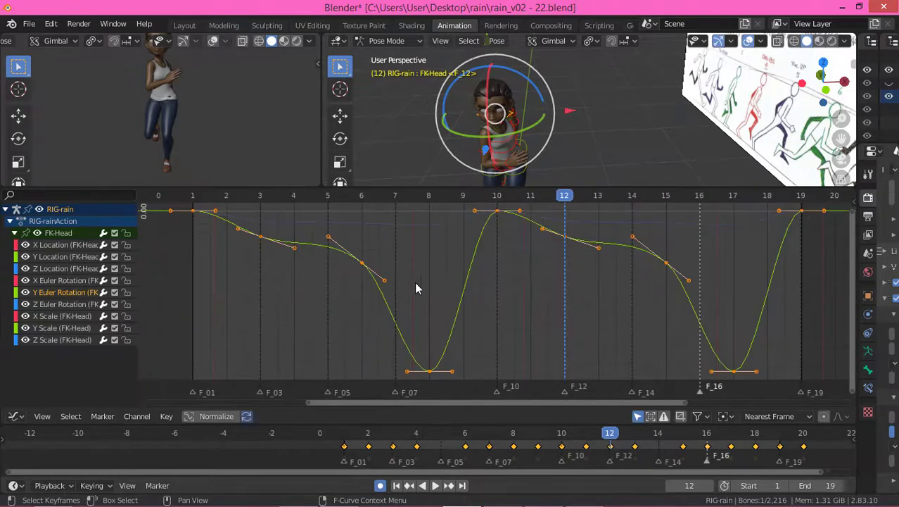
{"action": "scroll", "coordinate": [416, 283], "scroll_direction": "down", "scroll_amount": 4}
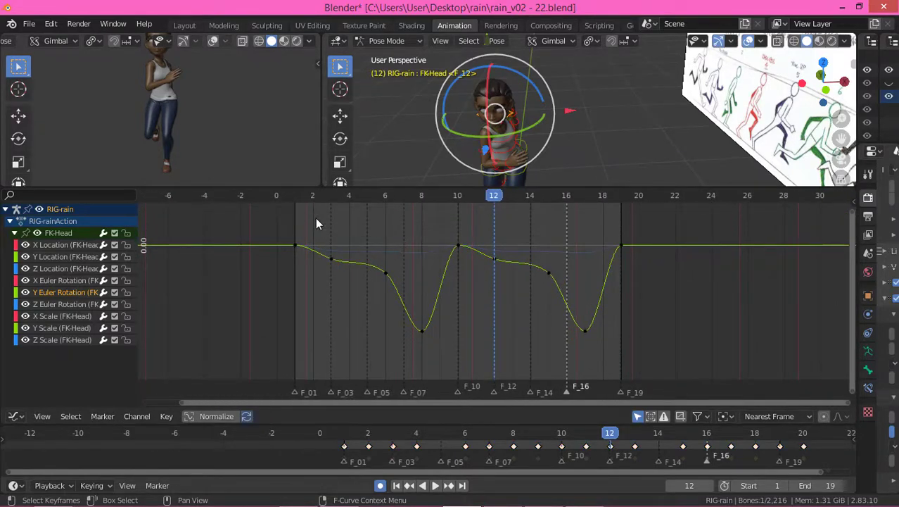
{"action": "left_click_drag", "start_coordinate": [319, 225], "coordinate": [540, 348]}
{"action": "left_click_drag", "start_coordinate": [262, 216], "coordinate": [761, 380]}
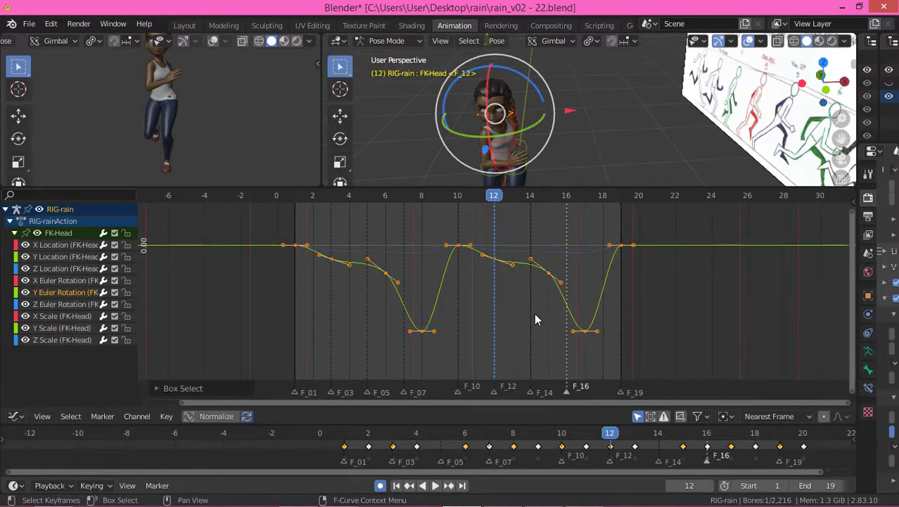
{"action": "key", "text": "x"}
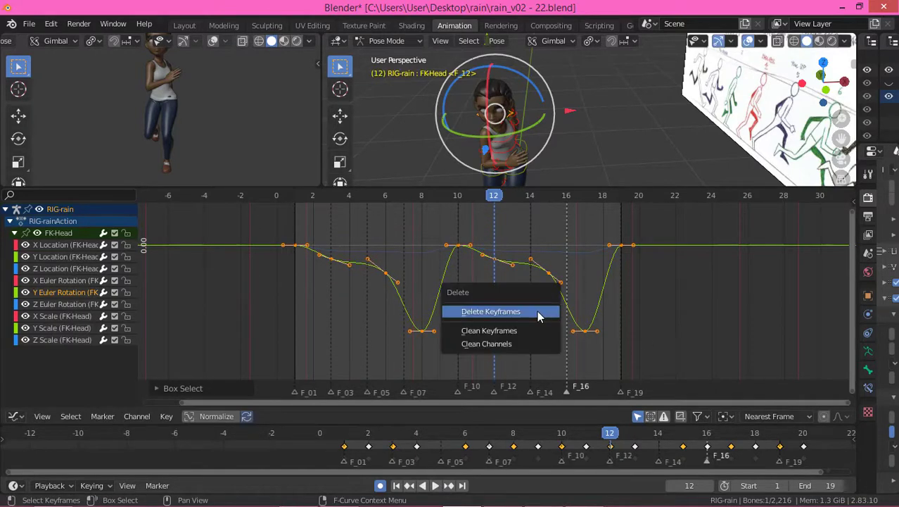
{"action": "left_click", "coordinate": [537, 310]}
Go to frame 1, enlarge the 3D viewport and show the FK-Head bone's transform values.
{"action": "left_click", "coordinate": [296, 197]}
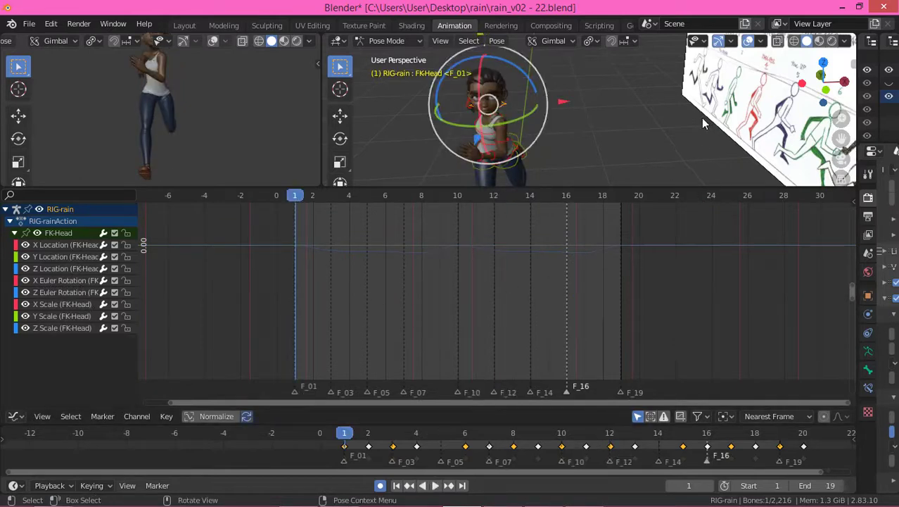
{"action": "key", "text": "n"}
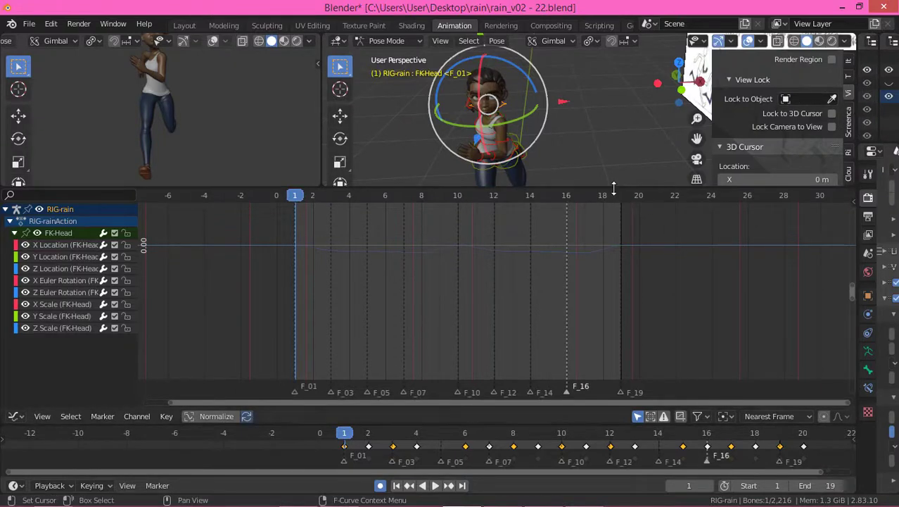
{"action": "left_click_drag", "start_coordinate": [616, 222], "coordinate": [616, 296]}
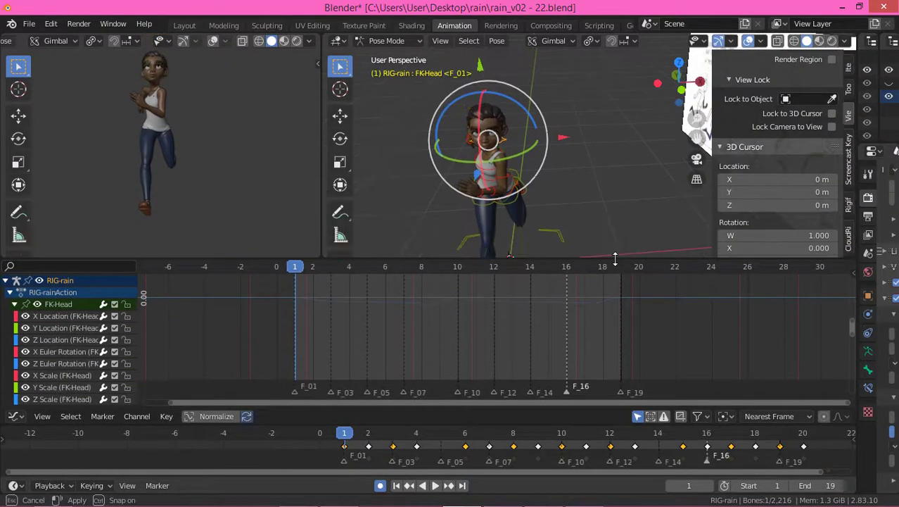
{"action": "scroll", "coordinate": [831, 104], "scroll_direction": "up", "scroll_amount": 3}
{"action": "left_click", "coordinate": [850, 70]}
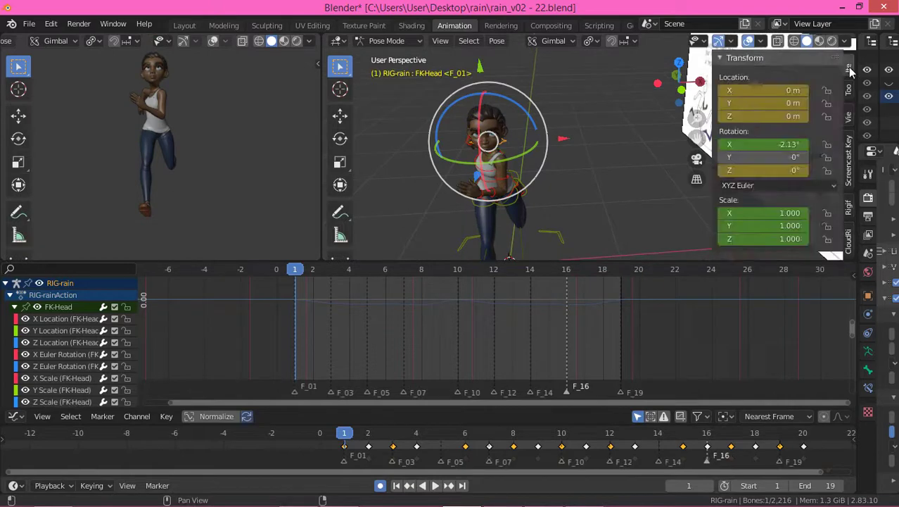
Set FK-Head's Y rotation to 0° and keyframe it at frames 1, 19 and 10.
{"action": "left_click", "coordinate": [767, 157]}
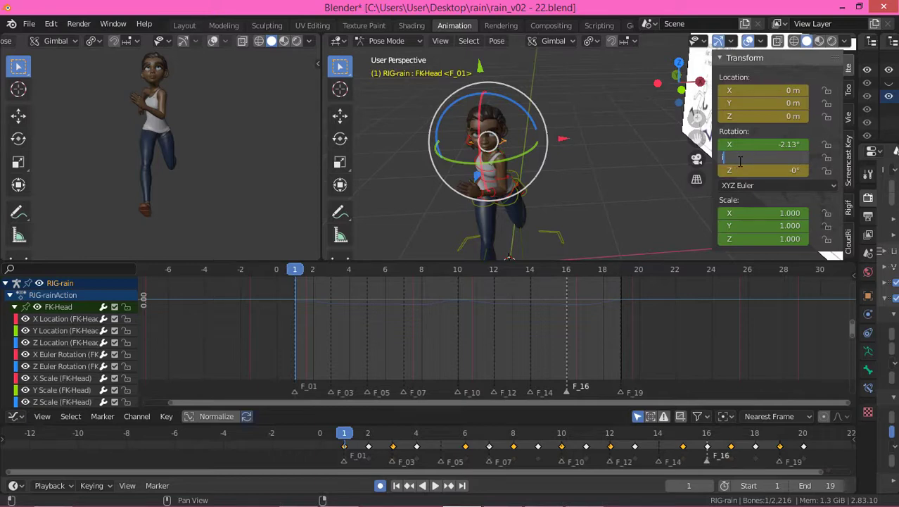
{"action": "key", "text": "Return"}
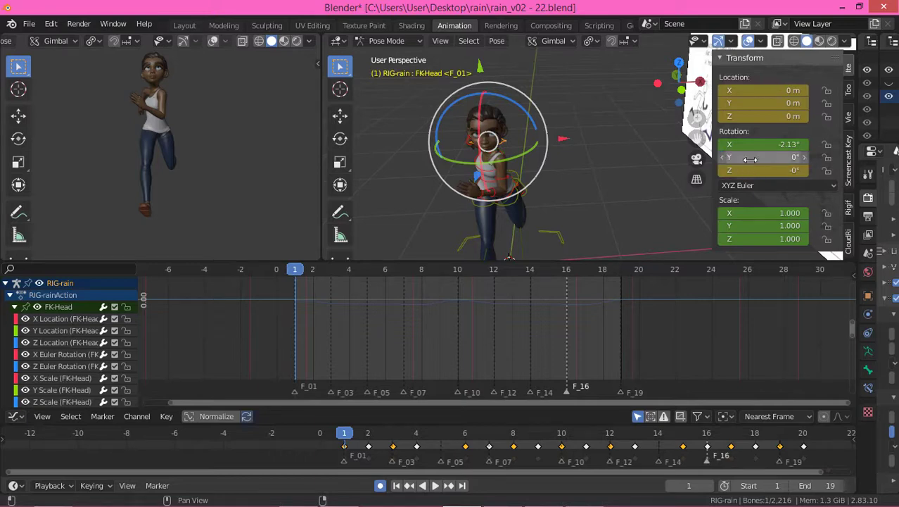
{"action": "key", "text": "i"}
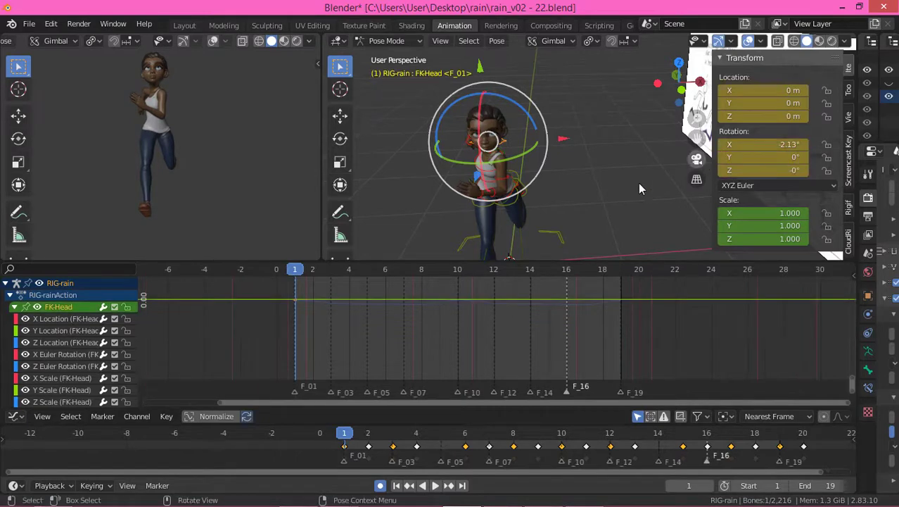
{"action": "left_click", "coordinate": [622, 274]}
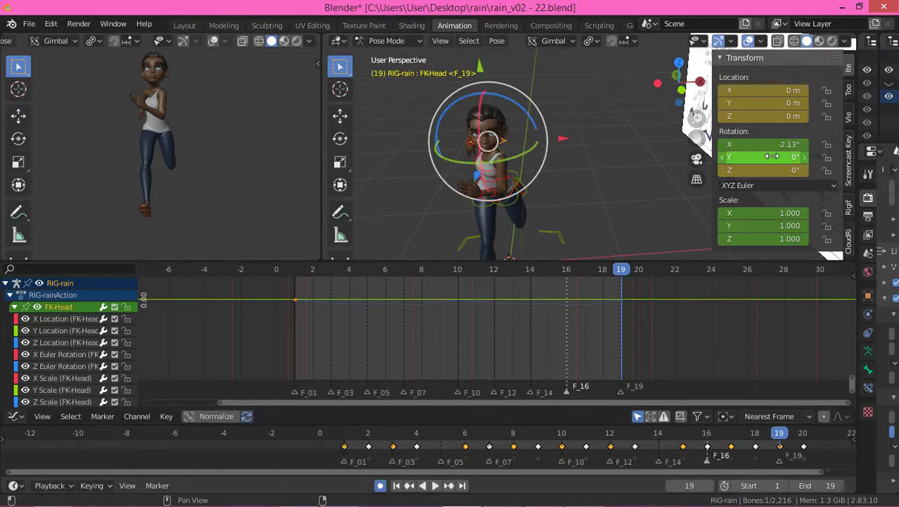
{"action": "left_click", "coordinate": [458, 275]}
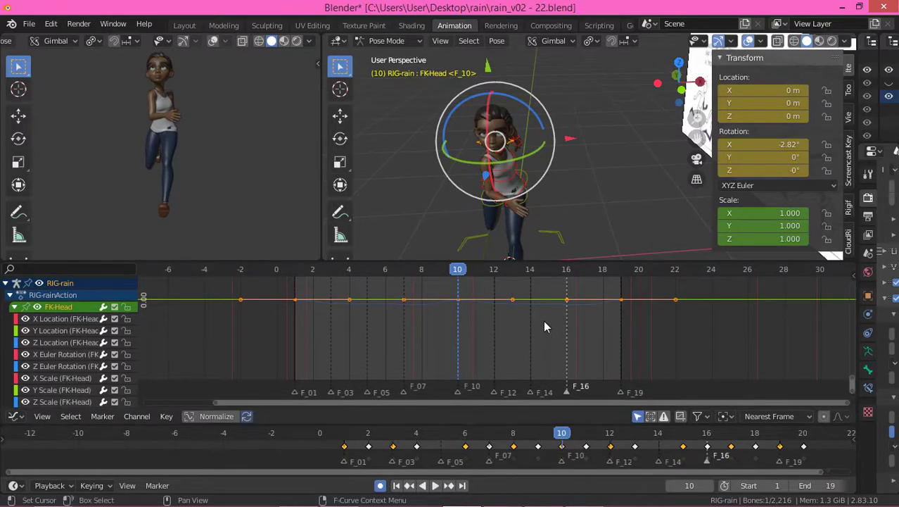
Turn the head about its gimbal Y axis to about -11.4° at frame 1.
{"action": "left_click", "coordinate": [296, 270]}
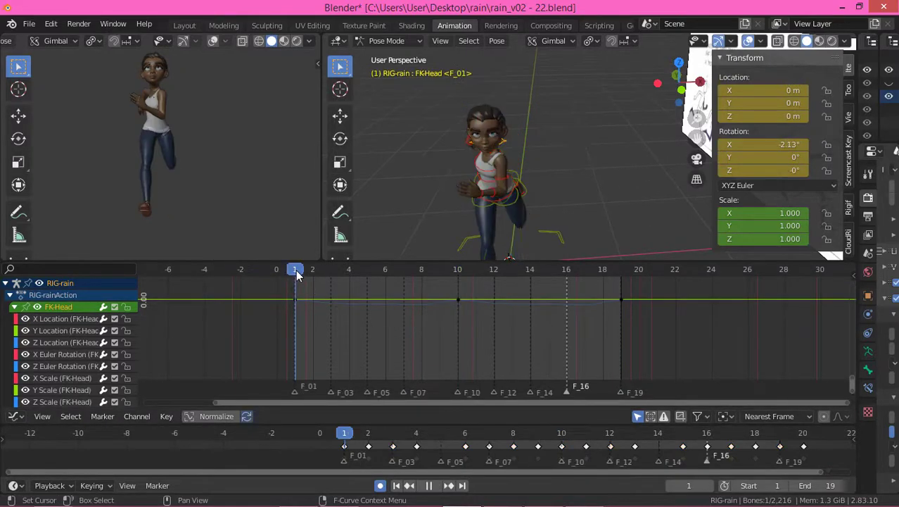
{"action": "middle_click_drag", "start_coordinate": [442, 182], "coordinate": [492, 169]}
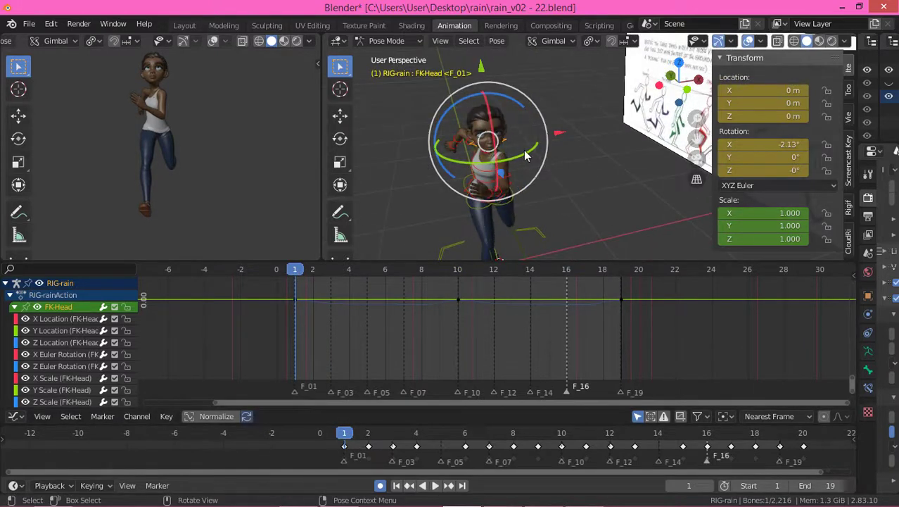
{"action": "left_click_drag", "start_coordinate": [531, 156], "coordinate": [527, 166]}
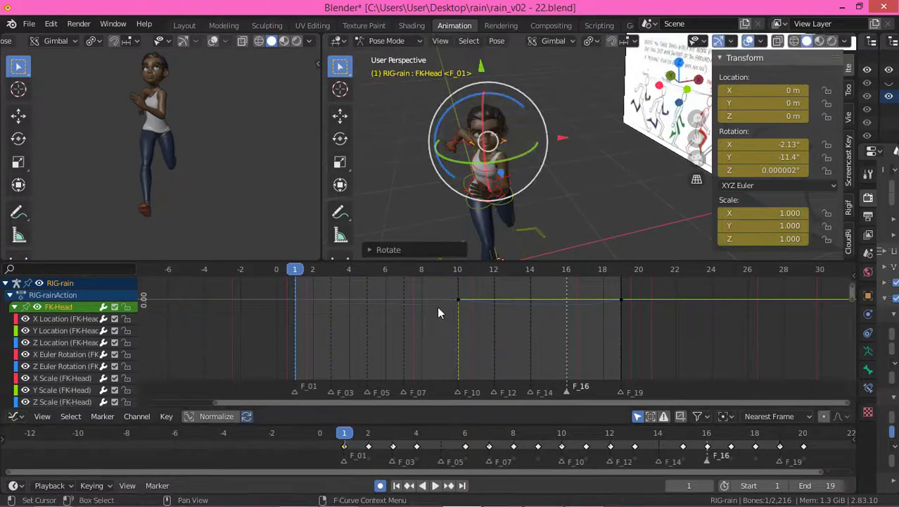
{"action": "scroll", "coordinate": [370, 311], "scroll_direction": "down", "scroll_amount": 4}
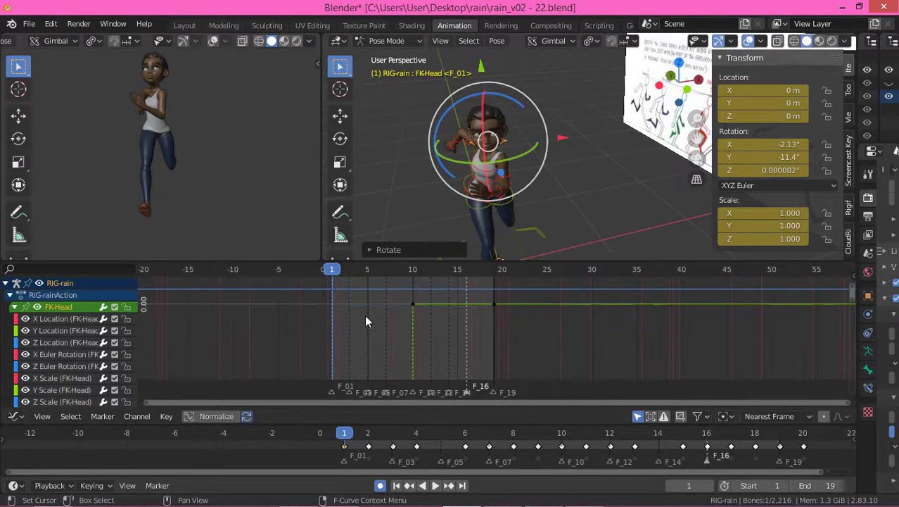
Copy FK-Head's frame 1 Y rotation keyframe onto frame 19 to match the start and end of the cycle.
{"action": "key", "text": "Home"}
{"action": "scroll", "coordinate": [359, 309], "scroll_direction": "down", "scroll_amount": 4}
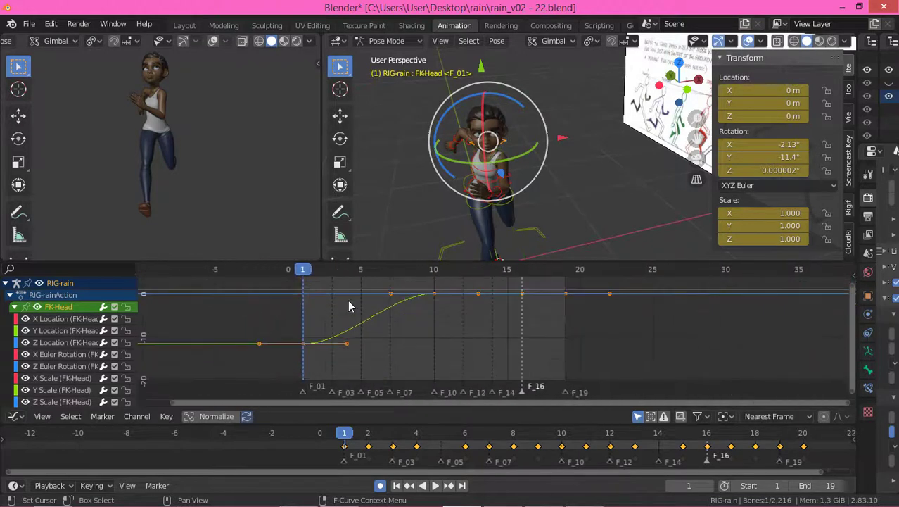
{"action": "left_click_drag", "start_coordinate": [288, 324], "coordinate": [376, 378]}
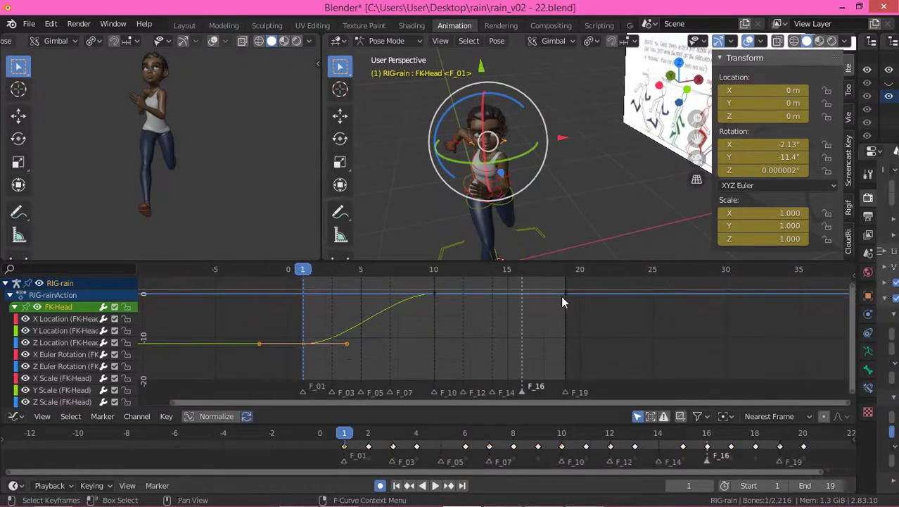
{"action": "left_click", "coordinate": [570, 272]}
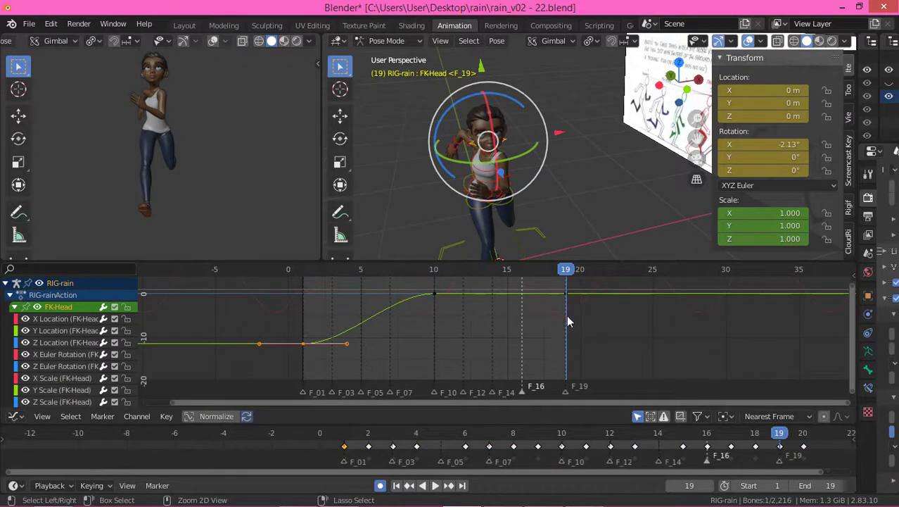
{"action": "key", "text": "ctrl+v"}
Paste the same Y rotation value onto the frame 10 keyframe and mirror it by values over value 0.
{"action": "left_click", "coordinate": [426, 290]}
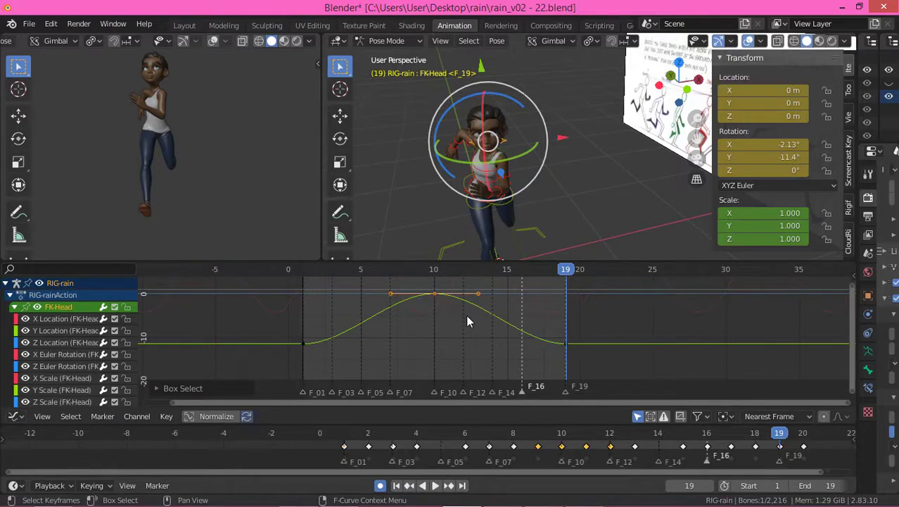
{"action": "left_click", "coordinate": [436, 268]}
{"action": "key", "text": "ctrl+v"}
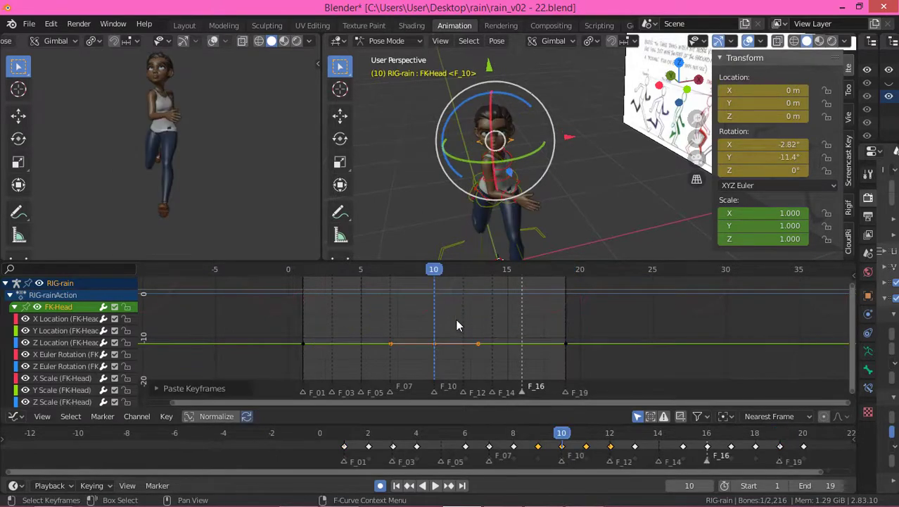
{"action": "right_click", "coordinate": [415, 323]}
{"action": "mouse_move", "coordinate": [405, 316]}
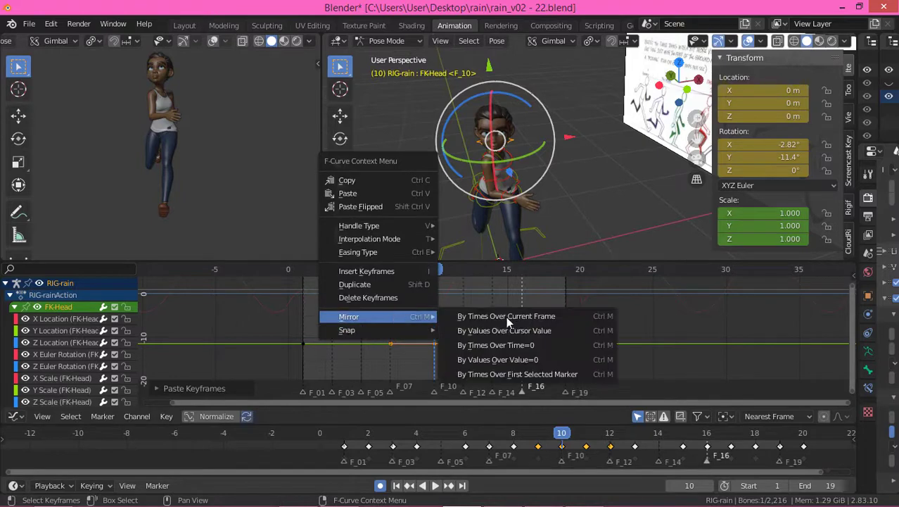
{"action": "left_click", "coordinate": [500, 360]}
{"action": "scroll", "coordinate": [451, 324], "scroll_direction": "down", "scroll_amount": 2}
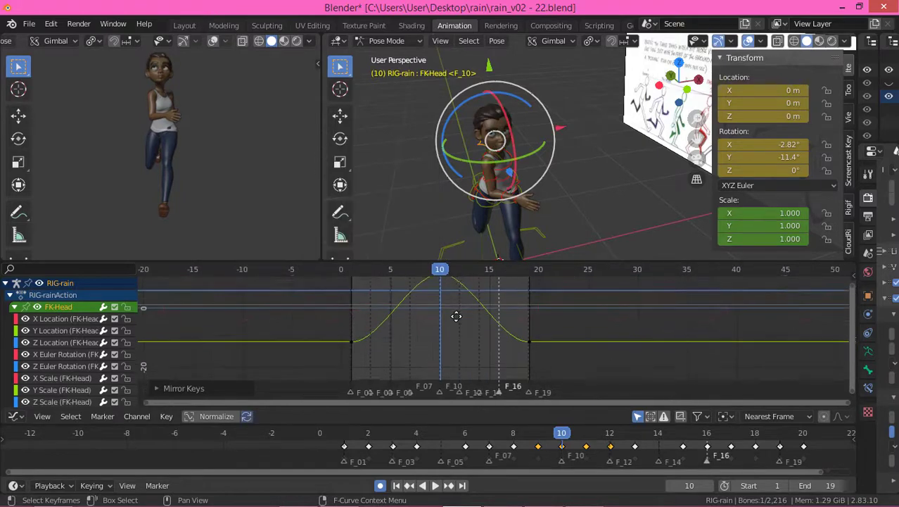
{"action": "key", "text": "space"}
{"action": "middle_click_drag", "start_coordinate": [452, 334], "coordinate": [435, 300]}
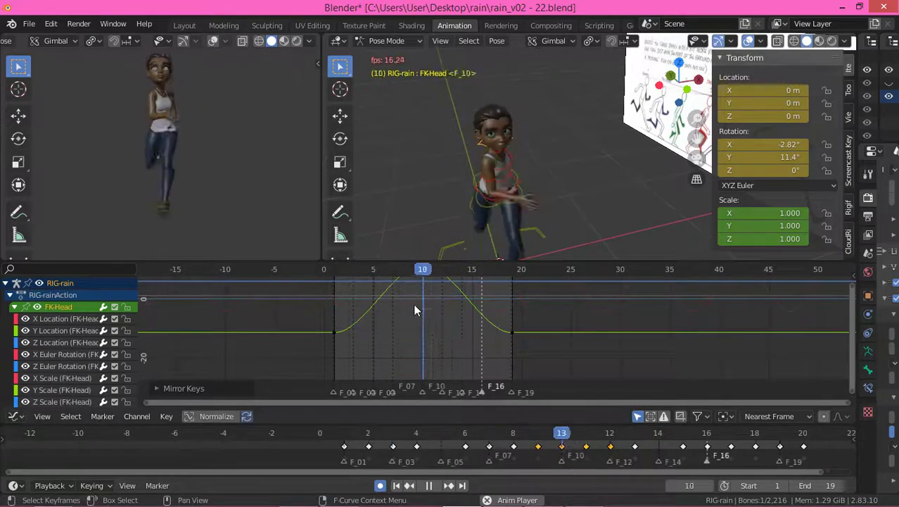
{"action": "middle_click_drag", "start_coordinate": [420, 315], "coordinate": [422, 341]}
{"action": "key", "text": "space"}
Insert keyframes on FK-Head's Y rotation curve at frames 7 and 13, for only the selected channels.
{"action": "left_click", "coordinate": [396, 270]}
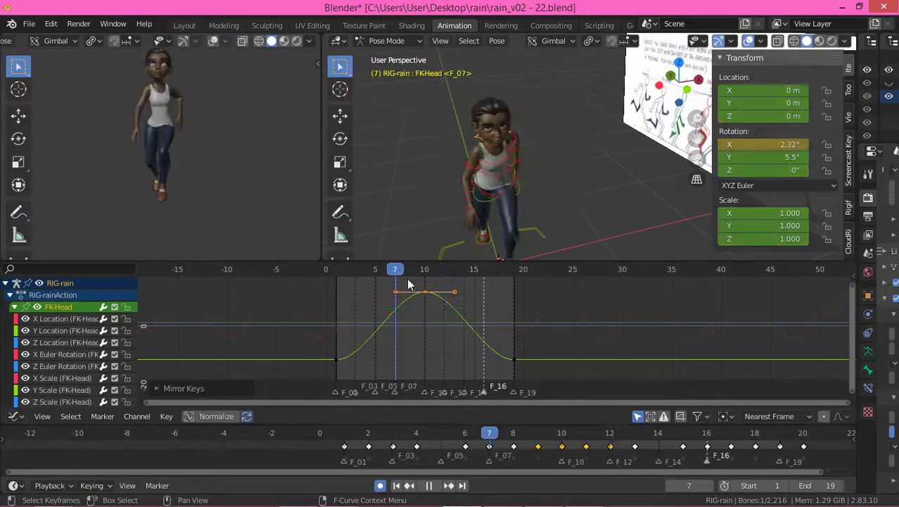
{"action": "key", "text": "i"}
{"action": "left_click", "coordinate": [424, 311]}
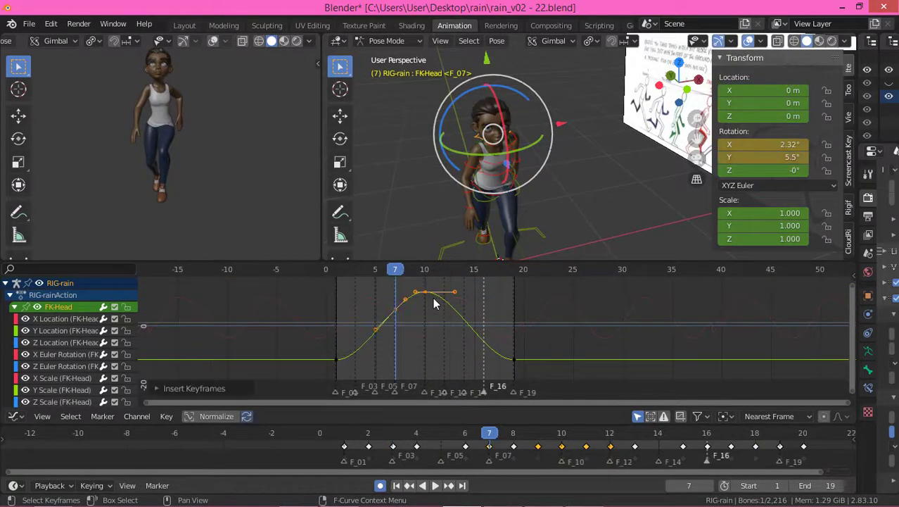
{"action": "key", "text": "space"}
{"action": "key", "text": "i"}
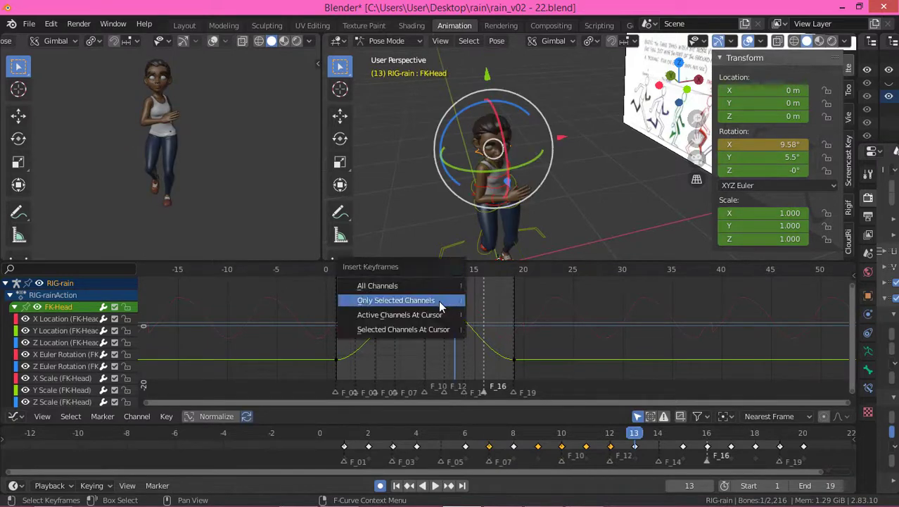
{"action": "left_click", "coordinate": [439, 301]}
Raise the Y rotation keyframes at frames 7 and 13 together to about 7.61° to widen the curve's peak.
{"action": "left_click", "coordinate": [415, 313]}
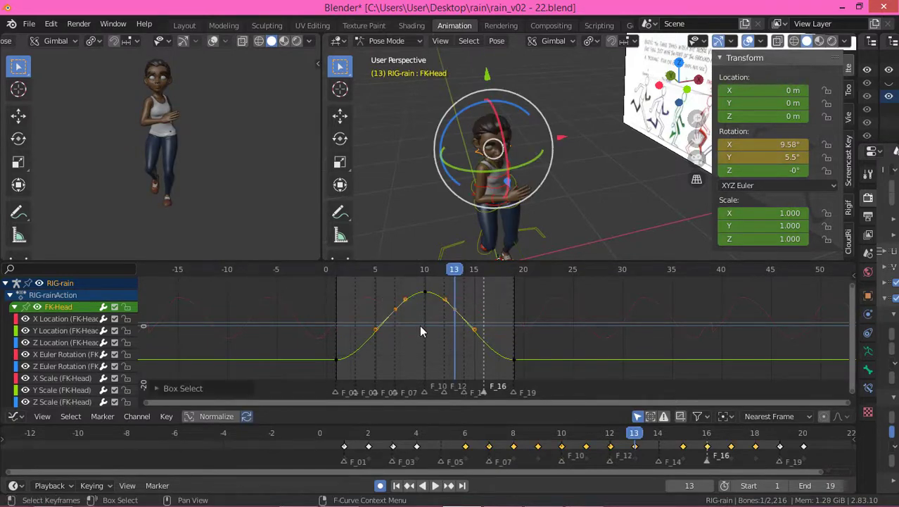
{"action": "scroll", "coordinate": [422, 320], "scroll_direction": "up", "scroll_amount": 6}
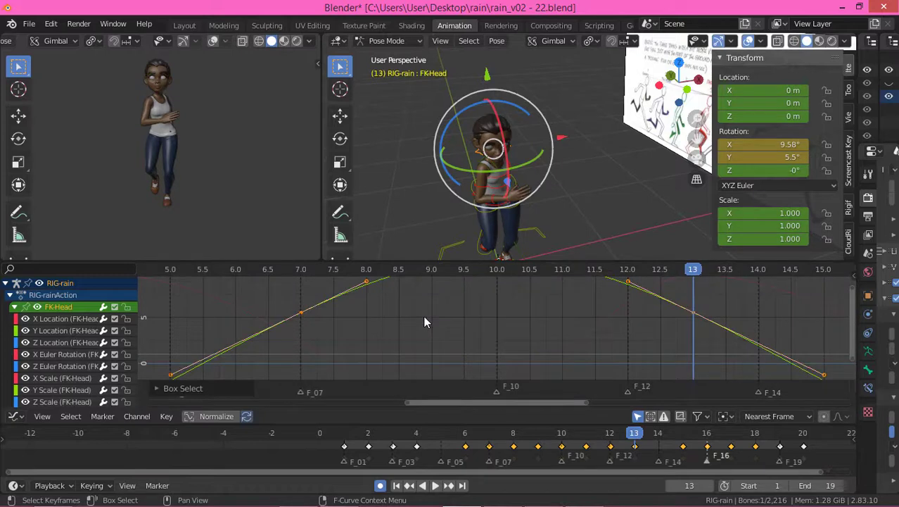
{"action": "left_click", "coordinate": [423, 315]}
{"action": "key", "text": "Home"}
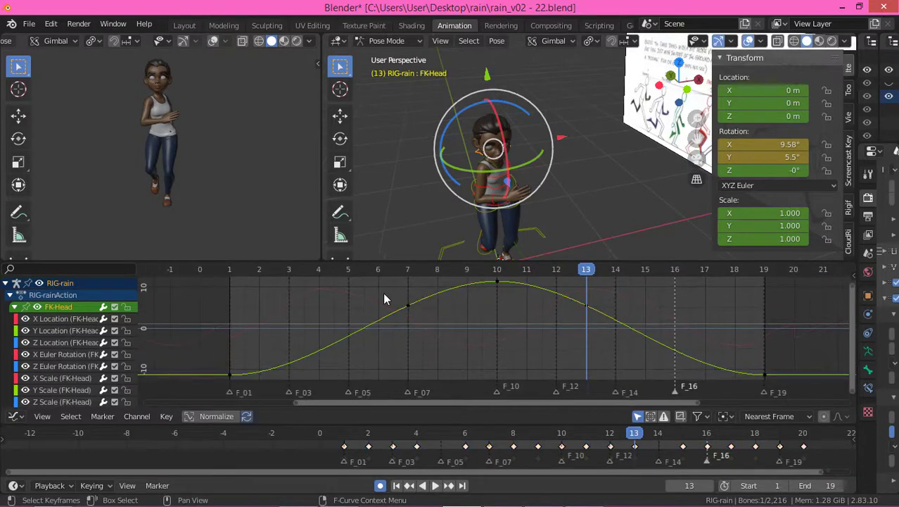
{"action": "left_click_drag", "start_coordinate": [384, 292], "coordinate": [585, 331]}
{"action": "left_click", "coordinate": [585, 330]}
{"action": "left_click_drag", "start_coordinate": [375, 293], "coordinate": [613, 342]}
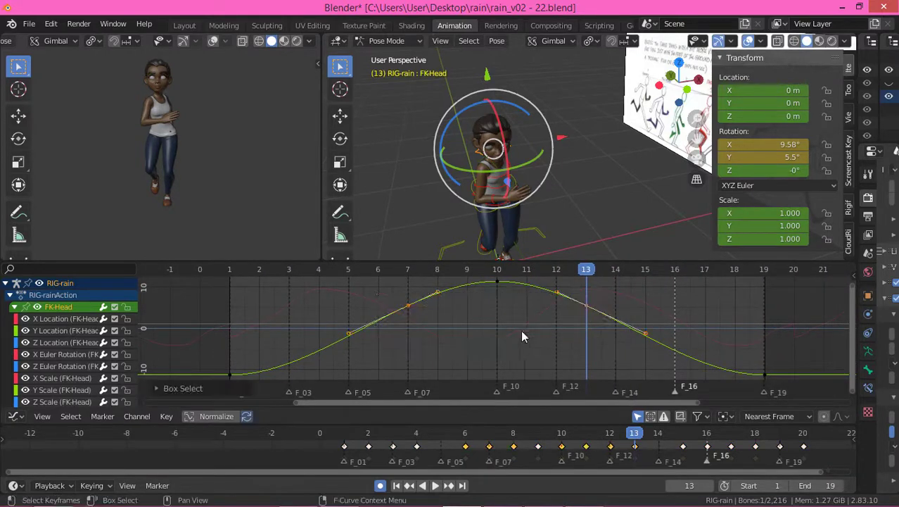
{"action": "key", "text": "g"}
{"action": "left_click", "coordinate": [511, 318]}
Insert keyframes on FK-Head's Y rotation curve at frames 3 and 17, for only the selected channels.
{"action": "scroll", "coordinate": [421, 320], "scroll_direction": "down", "scroll_amount": 4}
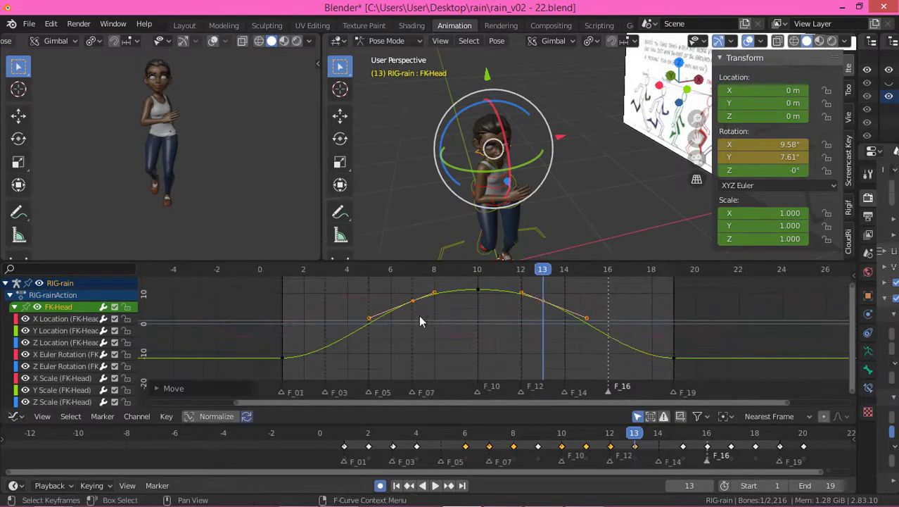
{"action": "left_click", "coordinate": [326, 273]}
{"action": "key", "text": "i"}
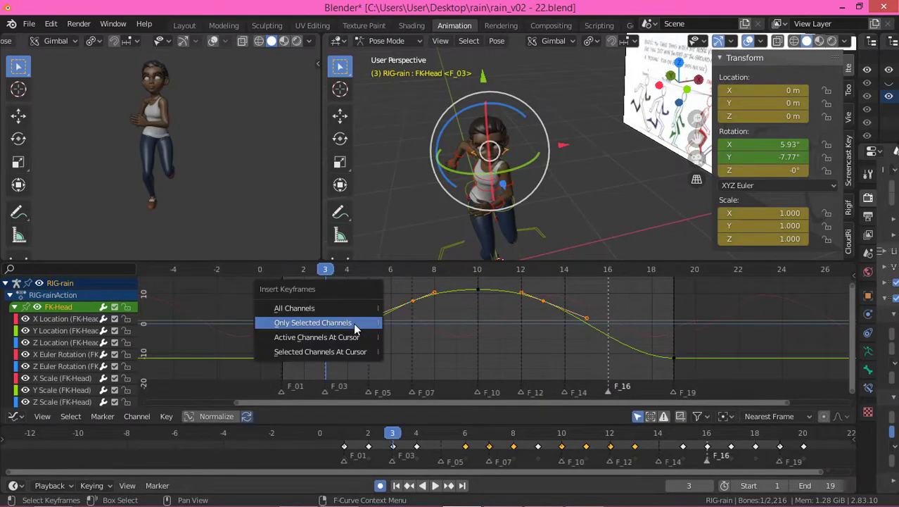
{"action": "left_click", "coordinate": [353, 323]}
{"action": "left_click", "coordinate": [625, 271]}
{"action": "key", "text": "i"}
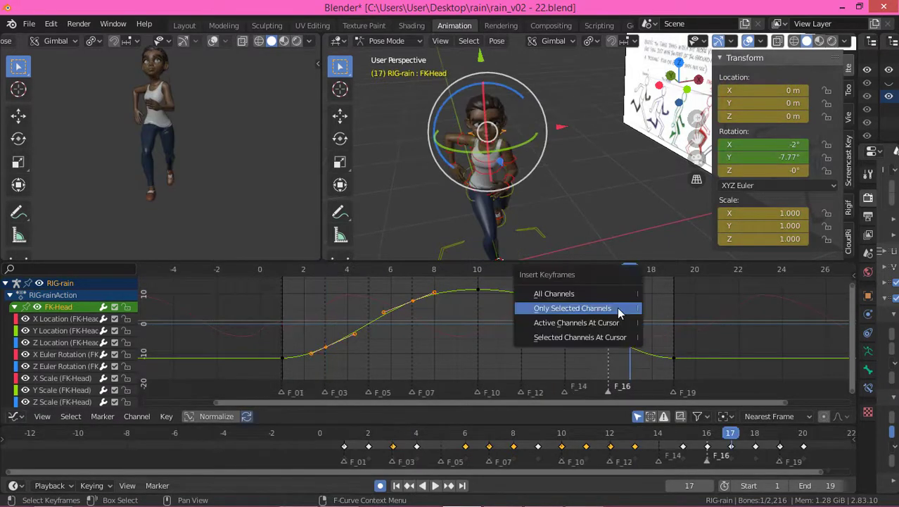
{"action": "left_click", "coordinate": [613, 308]}
Lower the Y rotation keyframes at frames 3 and 17 together to about -9.09°.
{"action": "left_click_drag", "start_coordinate": [310, 327], "coordinate": [678, 369]}
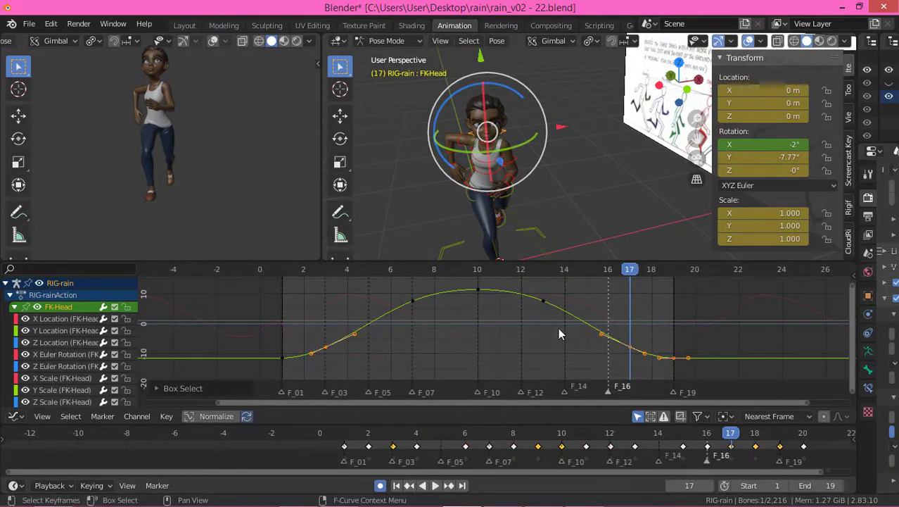
{"action": "left_click_drag", "start_coordinate": [312, 324], "coordinate": [646, 369]}
{"action": "key", "text": "g"}
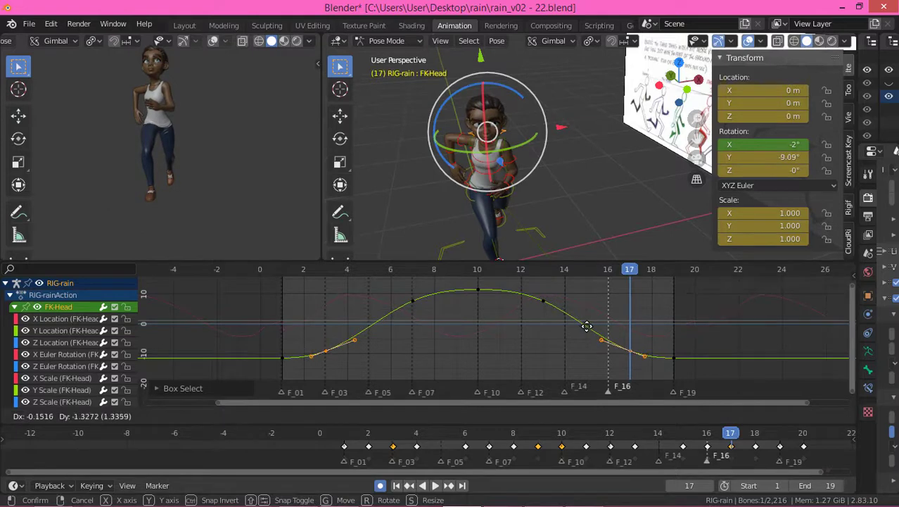
{"action": "left_click", "coordinate": [413, 335]}
Shift all of FK-Head's Y rotation keyframes one frame later and make the curve's extrapolation cyclic.
{"action": "scroll", "coordinate": [479, 338], "scroll_direction": "down", "scroll_amount": 2}
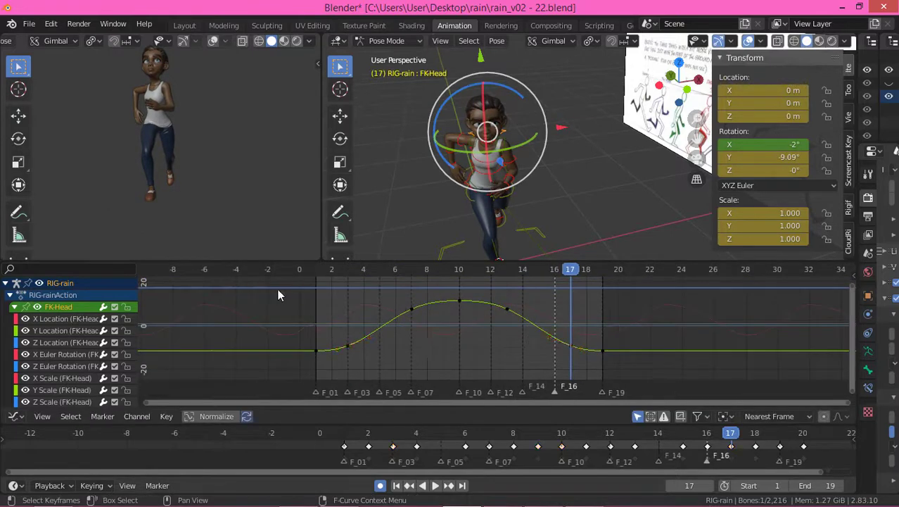
{"action": "left_click_drag", "start_coordinate": [277, 296], "coordinate": [627, 370]}
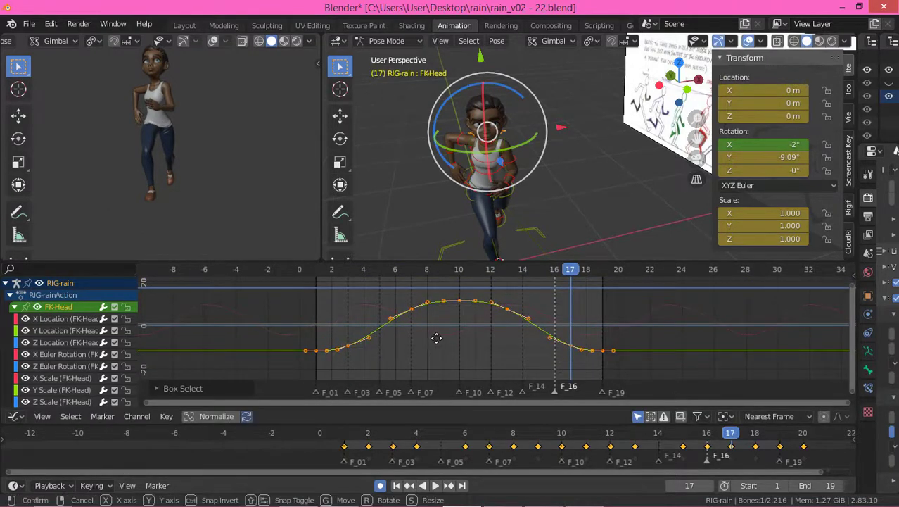
{"action": "key", "text": "g"}
{"action": "left_click", "coordinate": [574, 346]}
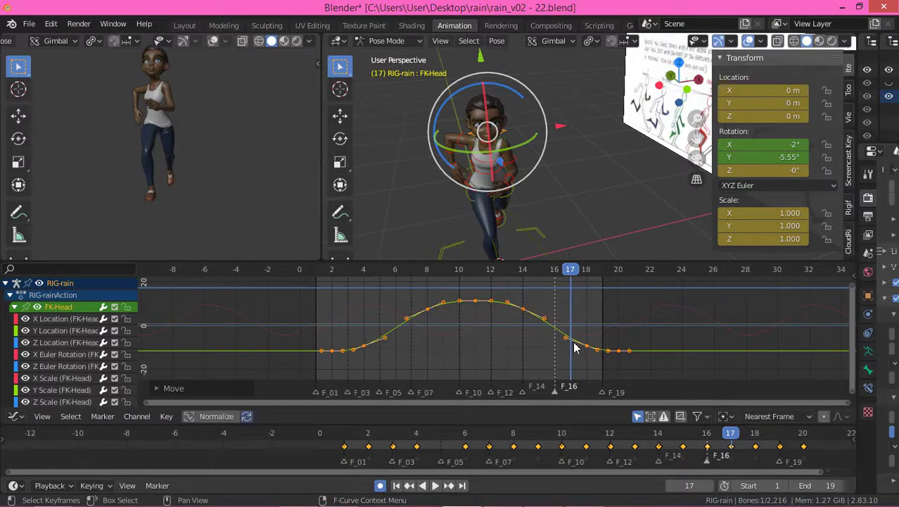
{"action": "key", "text": "shift+e"}
{"action": "left_click", "coordinate": [378, 335]}
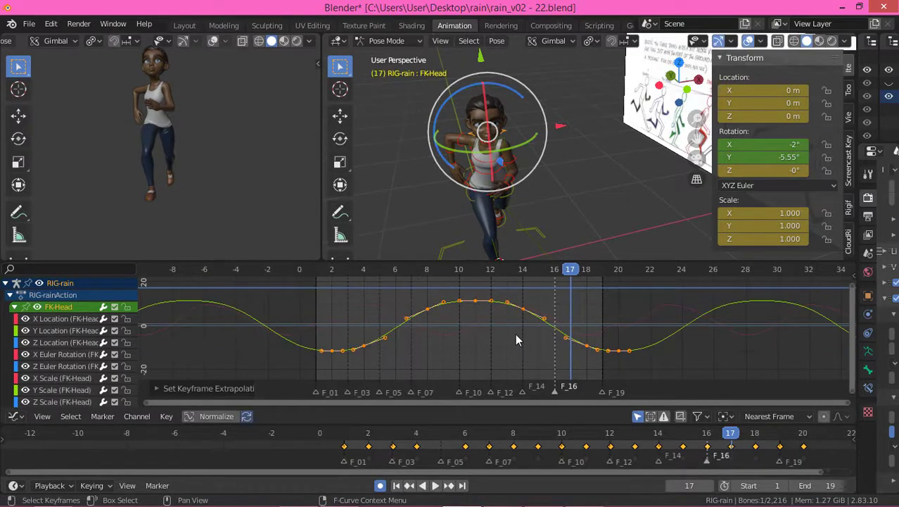
{"action": "left_click", "coordinate": [509, 324]}
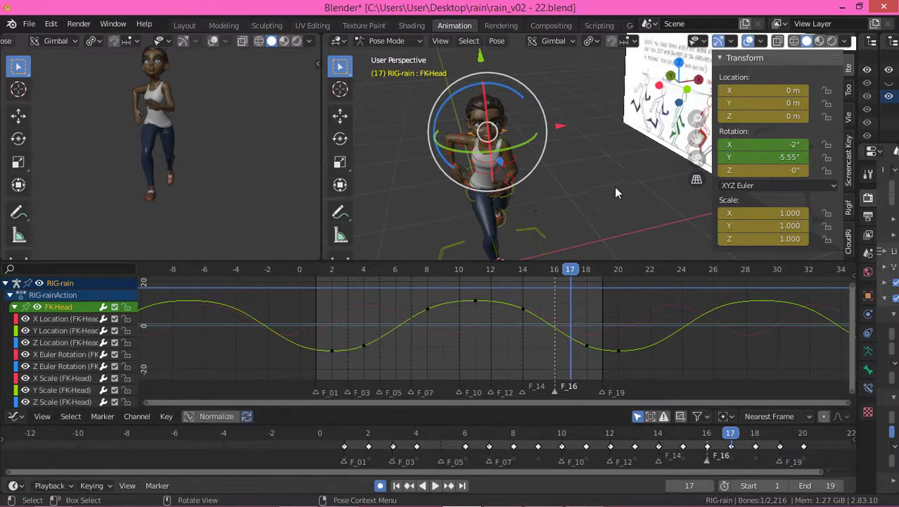
Hide the transform values, select all visible bones and enlarge the lower keyframe editor to show their keyframes.
{"action": "key", "text": "n"}
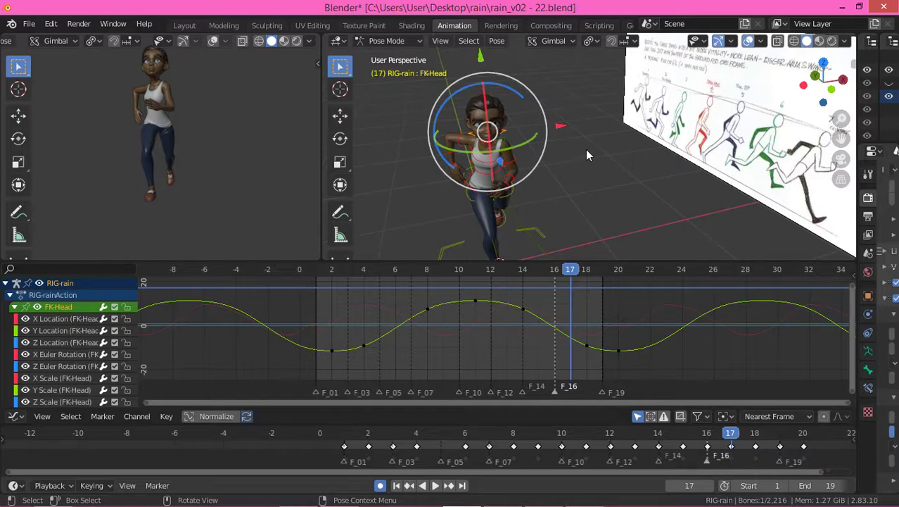
{"action": "key", "text": "space"}
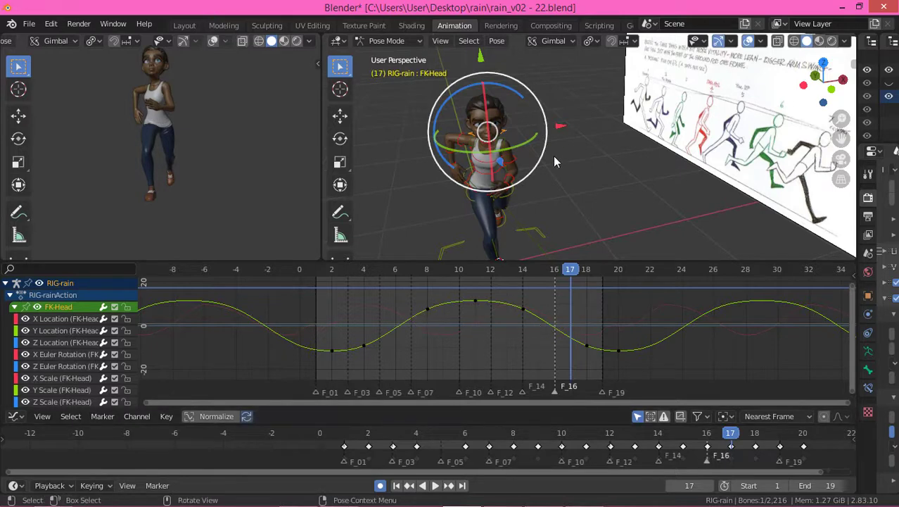
{"action": "key", "text": "a"}
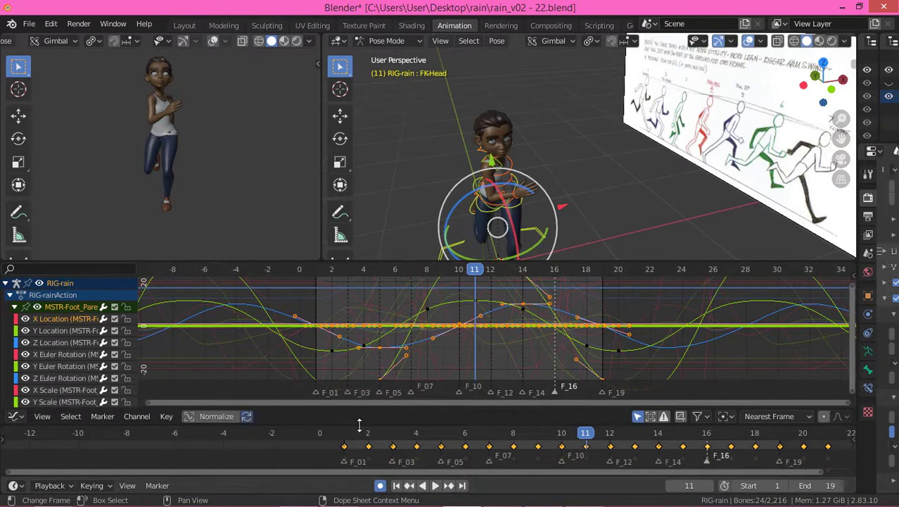
{"action": "left_click_drag", "start_coordinate": [360, 410], "coordinate": [362, 317]}
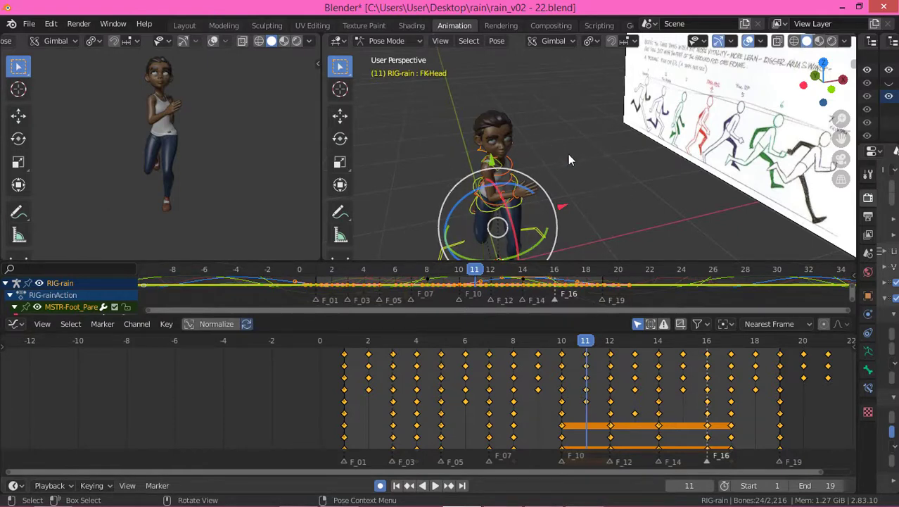
Play back the run cycle from several viewing angles with the bones deselected, and stop the playback.
{"action": "middle_click_drag", "start_coordinate": [394, 163], "coordinate": [498, 159]}
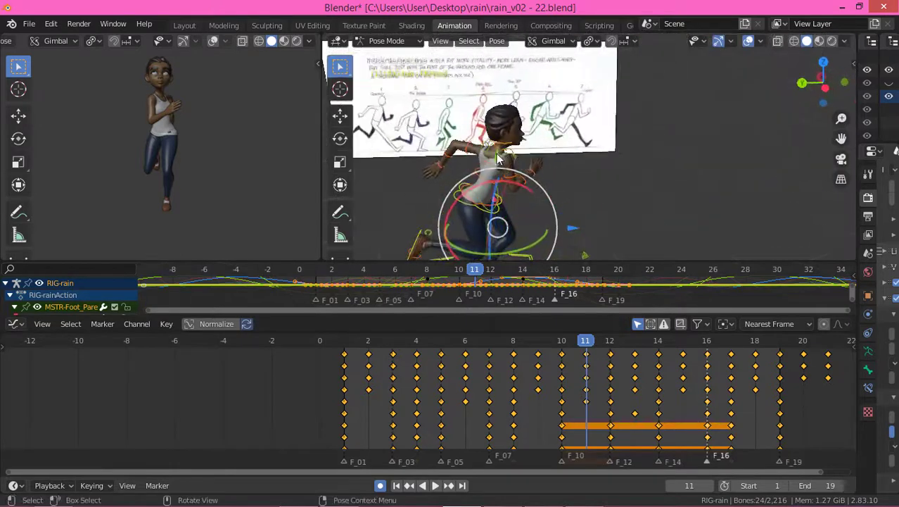
{"action": "middle_click_drag", "start_coordinate": [572, 204], "coordinate": [604, 199]}
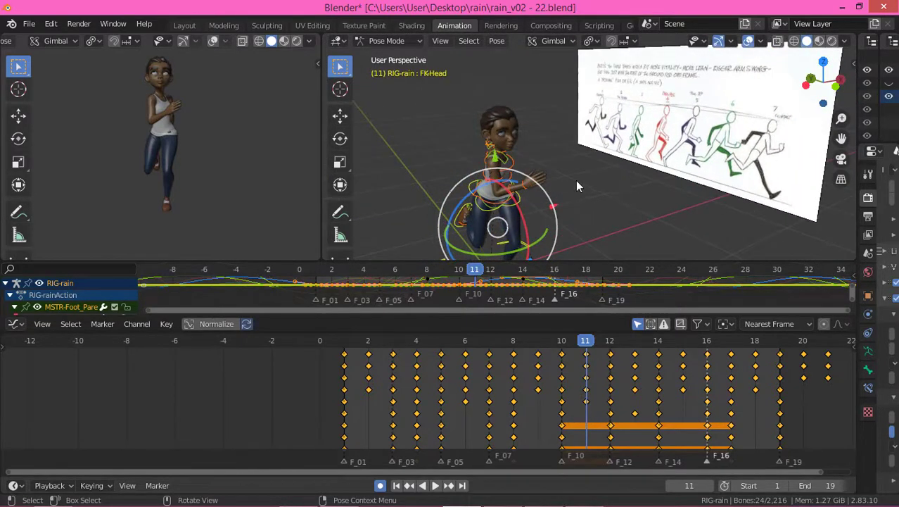
{"action": "key", "text": "space"}
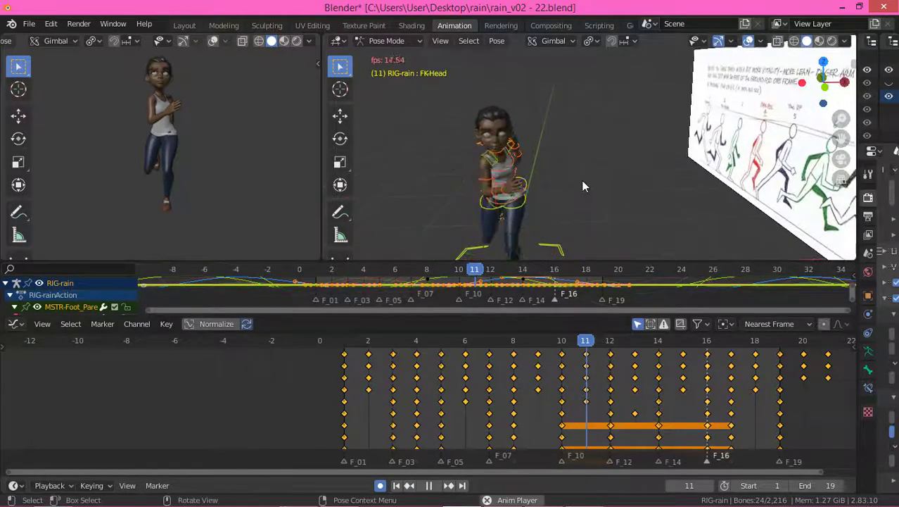
{"action": "middle_click_drag", "start_coordinate": [539, 198], "coordinate": [564, 167]}
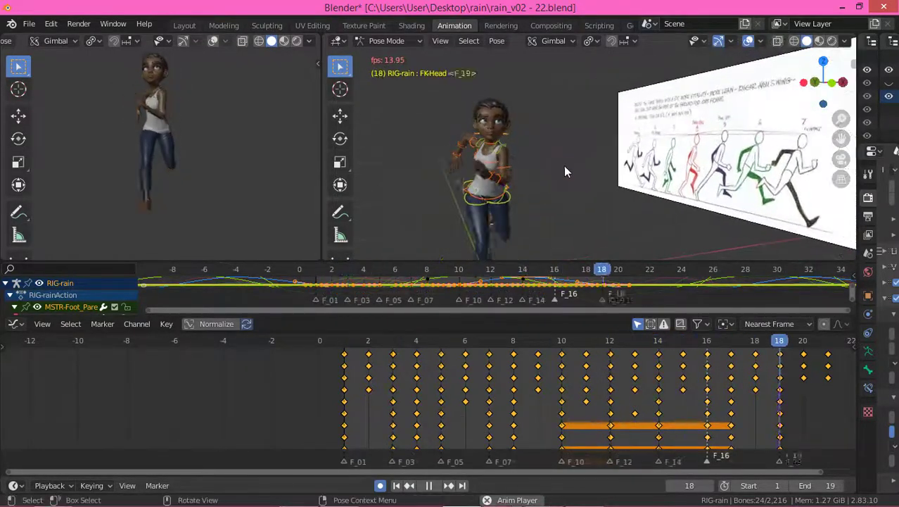
{"action": "left_click", "coordinate": [570, 135]}
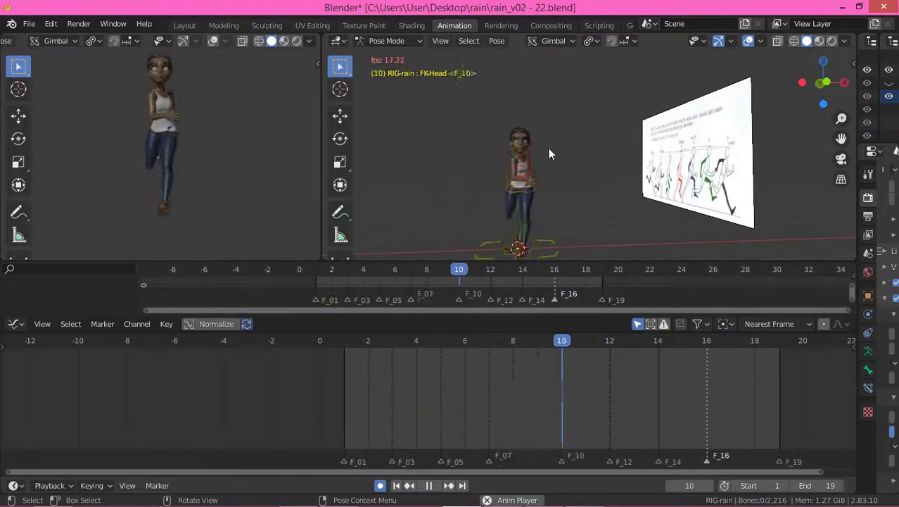
{"action": "key", "text": "space"}
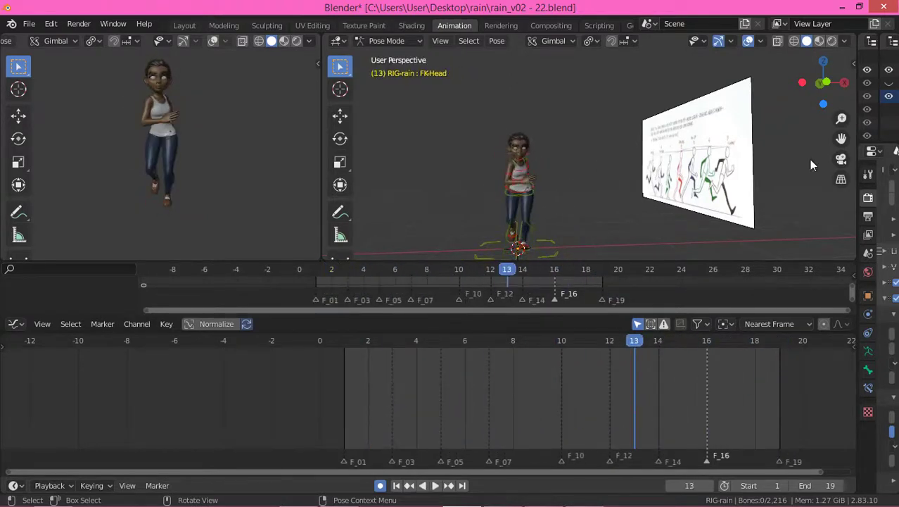
Hide the viewport overlays and play back the run cycle, then stop the playback.
{"action": "left_click", "coordinate": [748, 40]}
{"action": "key", "text": "space"}
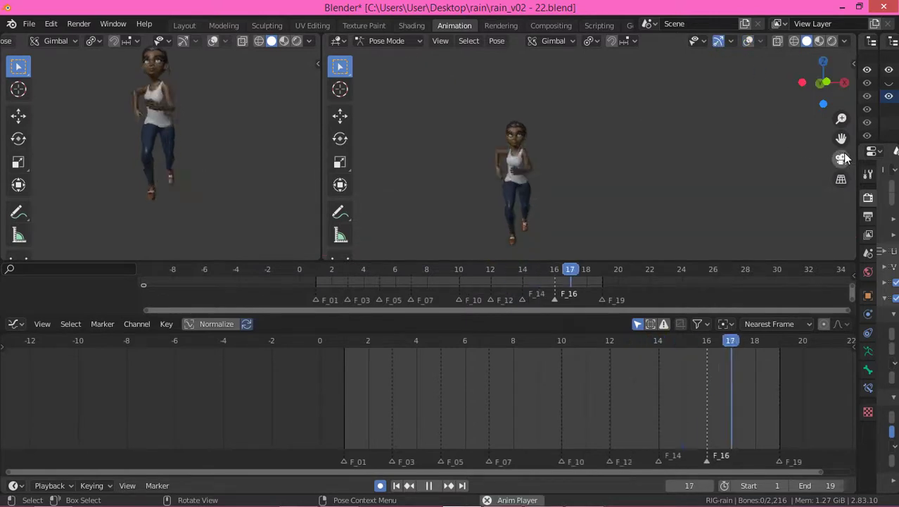
{"action": "key", "text": "space"}
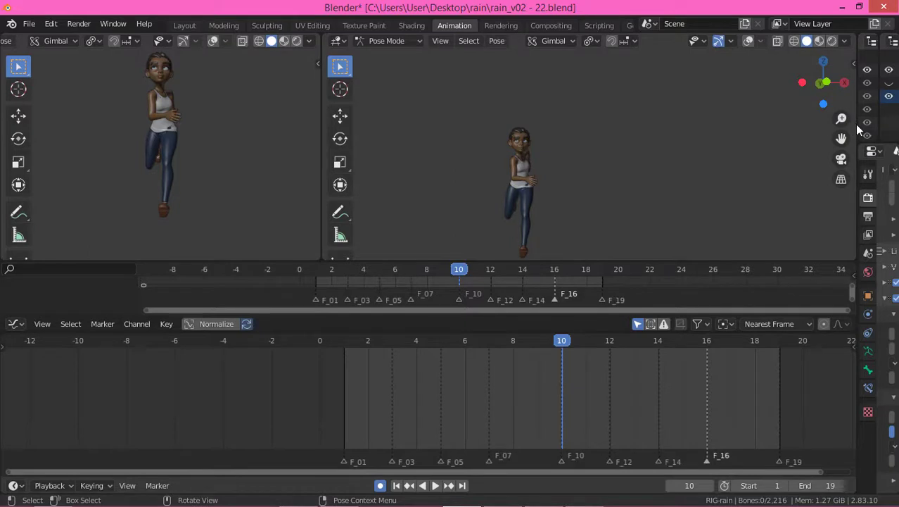
Widen the properties area, open the CloudRig face settings and switch the Eye Target Parent to Head.
{"action": "left_click_drag", "start_coordinate": [857, 124], "coordinate": [676, 140]}
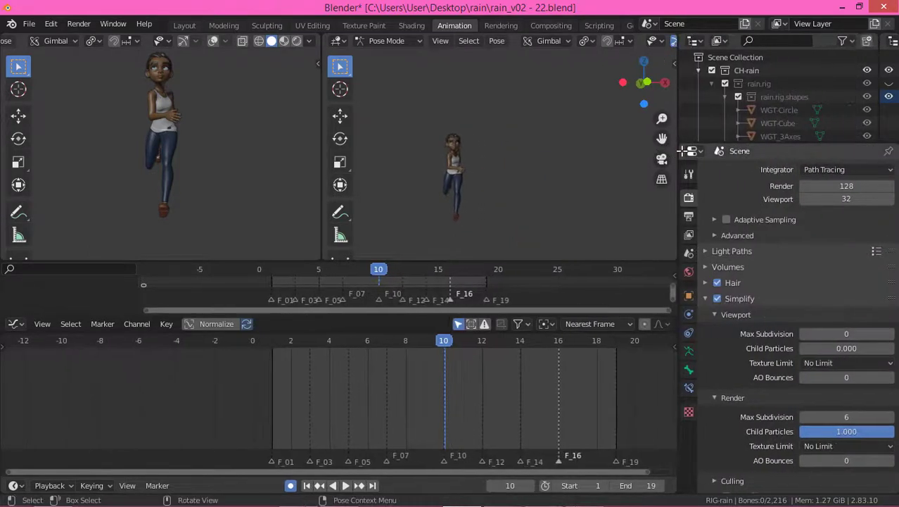
{"action": "key", "text": "n"}
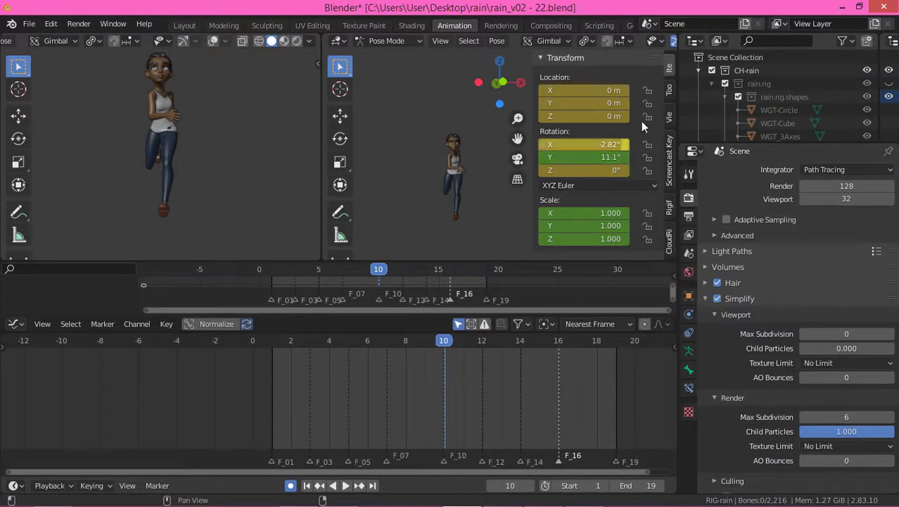
{"action": "left_click", "coordinate": [668, 232]}
{"action": "scroll", "coordinate": [588, 153], "scroll_direction": "down", "scroll_amount": 5}
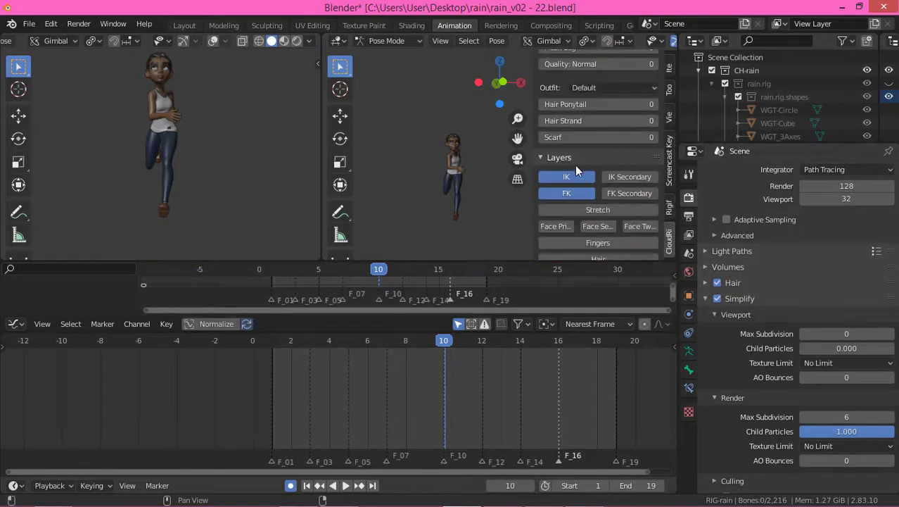
{"action": "scroll", "coordinate": [587, 141], "scroll_direction": "up", "scroll_amount": 5}
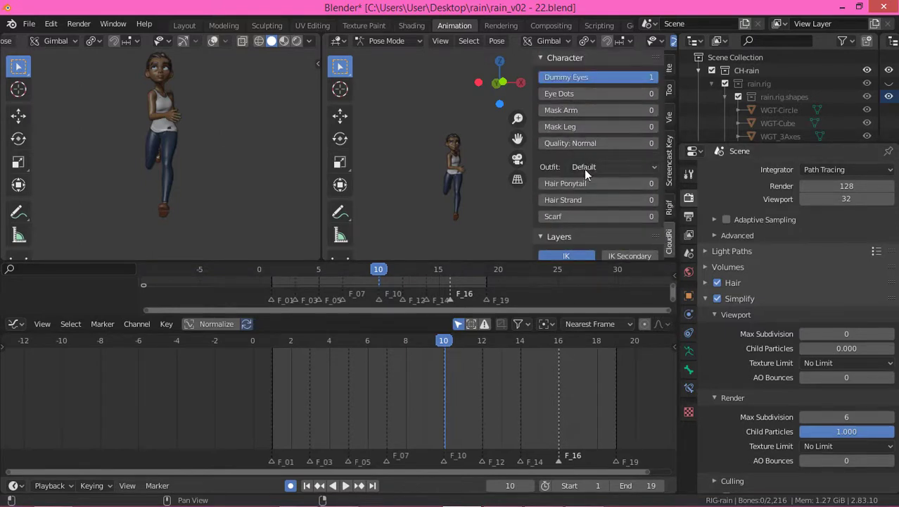
{"action": "scroll", "coordinate": [577, 172], "scroll_direction": "down", "scroll_amount": 6}
{"action": "scroll", "coordinate": [596, 175], "scroll_direction": "down", "scroll_amount": 8}
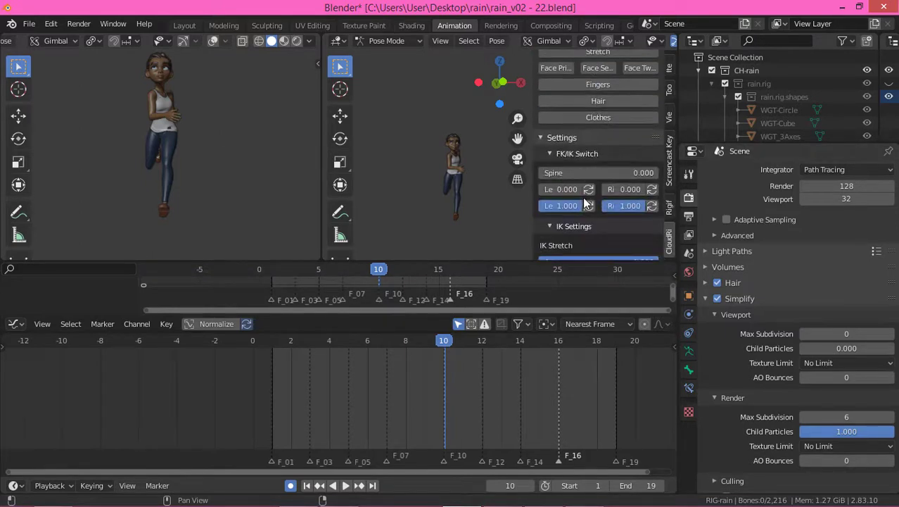
{"action": "scroll", "coordinate": [584, 172], "scroll_direction": "down", "scroll_amount": 3}
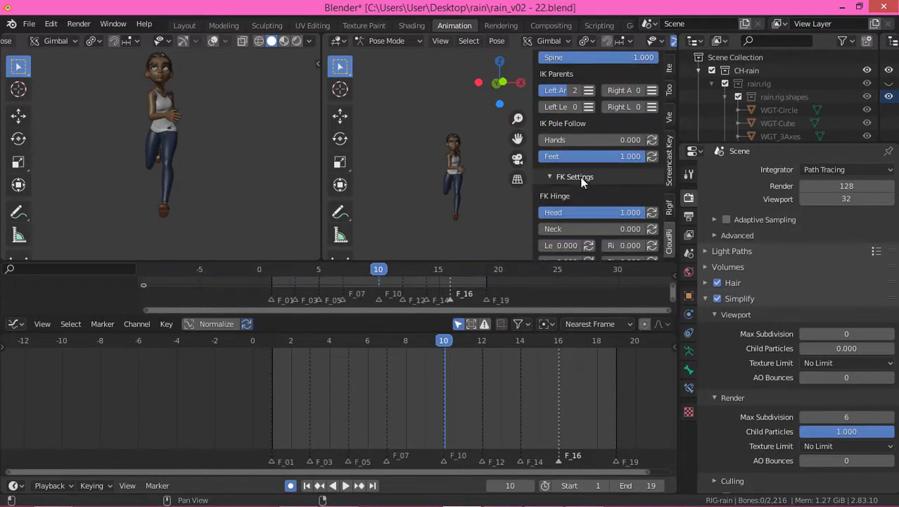
{"action": "scroll", "coordinate": [565, 177], "scroll_direction": "down", "scroll_amount": 2}
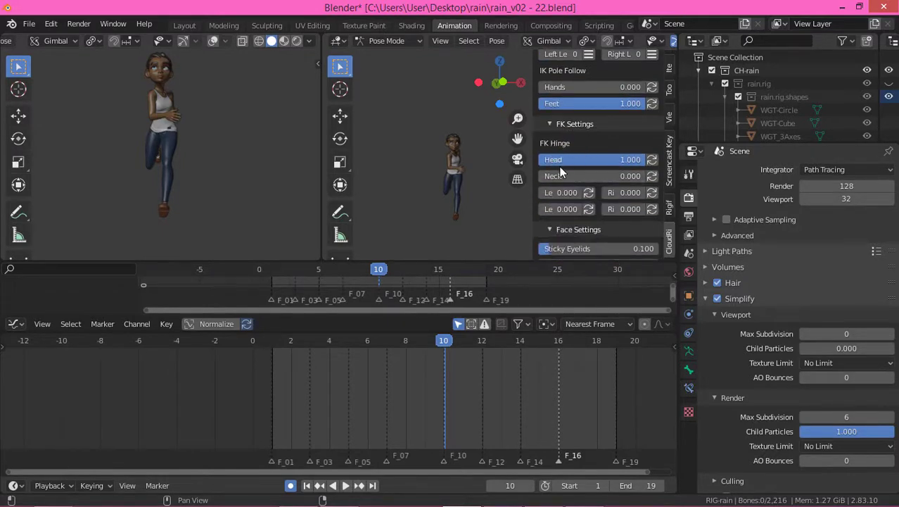
{"action": "scroll", "coordinate": [569, 175], "scroll_direction": "down", "scroll_amount": 3}
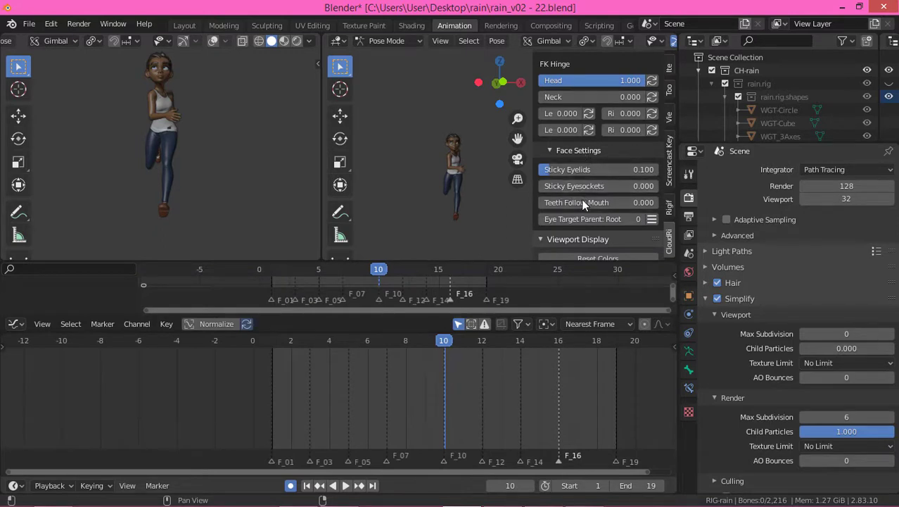
{"action": "left_click", "coordinate": [651, 218]}
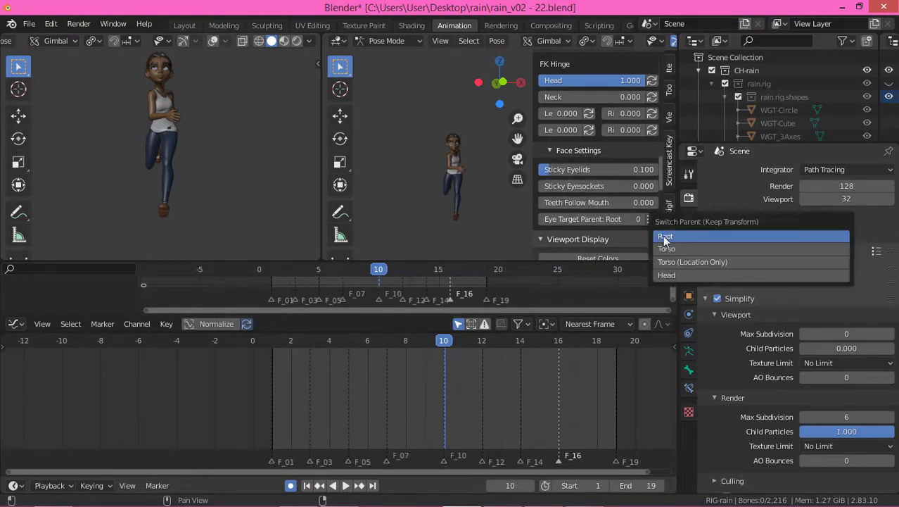
{"action": "left_click", "coordinate": [669, 275]}
Play back the run cycle close up on the face, hide the sidebar and stop the playback.
{"action": "key", "text": "space"}
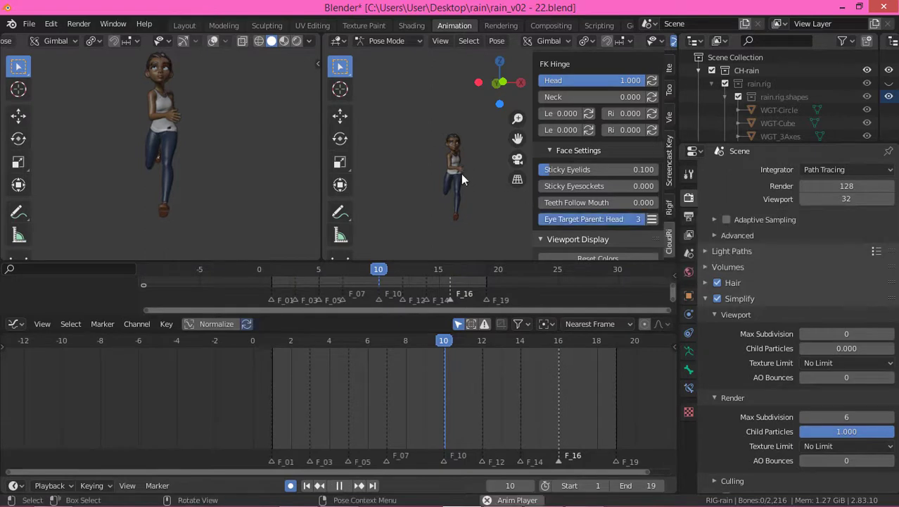
{"action": "scroll", "coordinate": [458, 137], "scroll_direction": "up", "scroll_amount": 6}
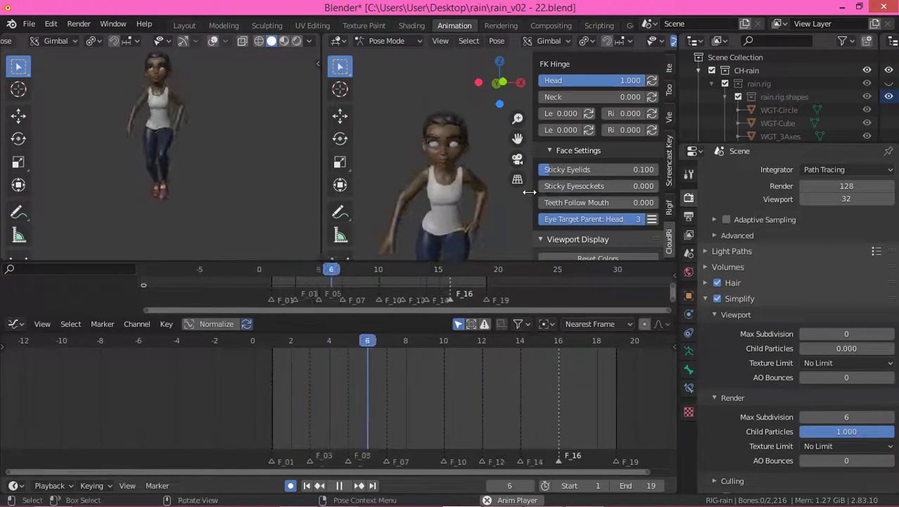
{"action": "key", "text": "n"}
{"action": "key", "text": "space"}
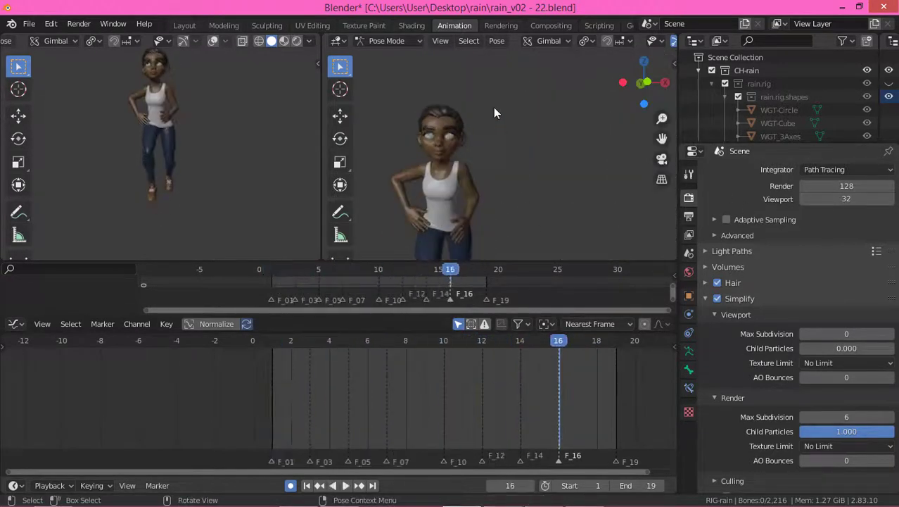
Show the viewport overlays again and display only the fourth armature layer of RIG-Rain_Data, containing the face controls.
{"action": "scroll", "coordinate": [572, 41], "scroll_direction": "down", "scroll_amount": 4}
{"action": "left_click", "coordinate": [600, 41]}
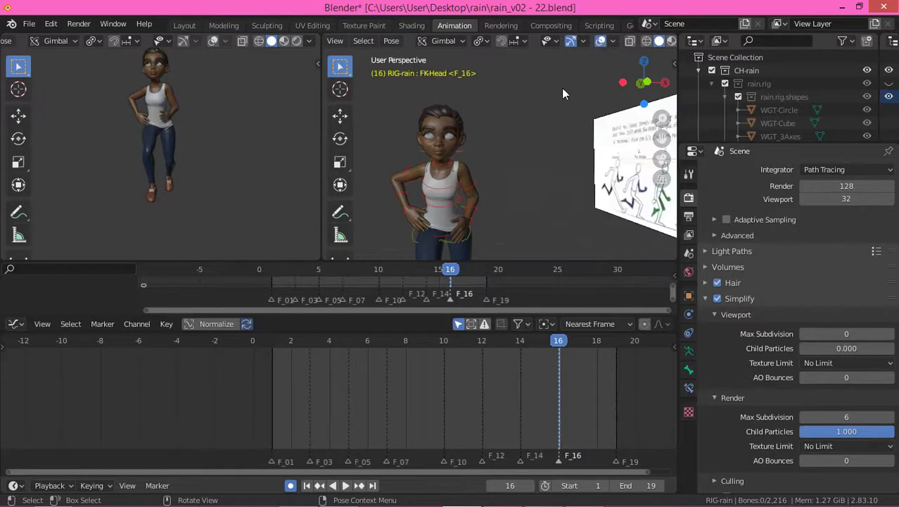
{"action": "scroll", "coordinate": [496, 140], "scroll_direction": "down", "scroll_amount": 5}
{"action": "middle_click_drag", "start_coordinate": [496, 141], "coordinate": [513, 161]}
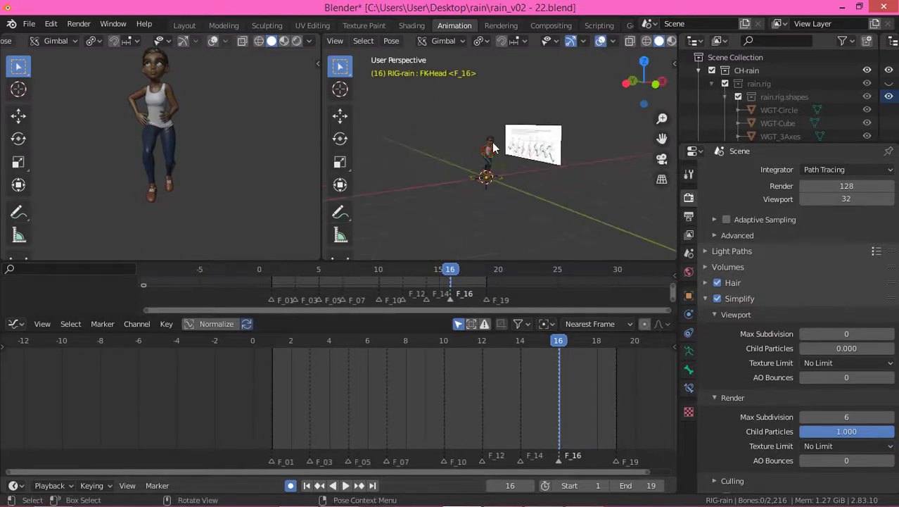
{"action": "left_click", "coordinate": [688, 350]}
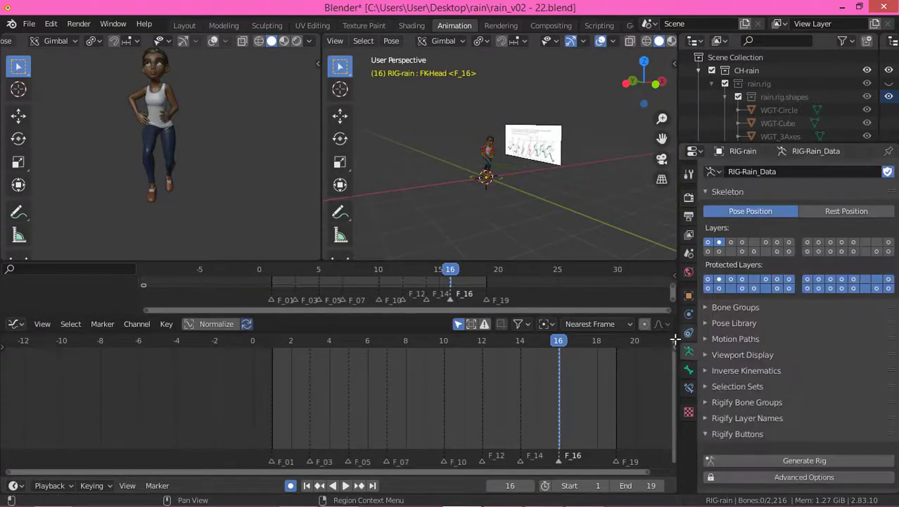
{"action": "left_click", "coordinate": [754, 251]}
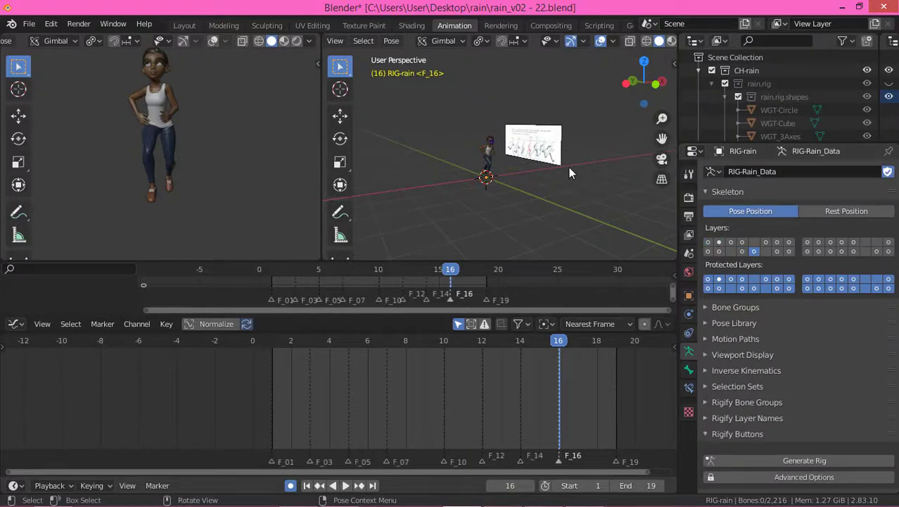
{"action": "scroll", "coordinate": [476, 138], "scroll_direction": "up", "scroll_amount": 2}
{"action": "scroll", "coordinate": [476, 138], "scroll_direction": "up", "scroll_amount": 3}
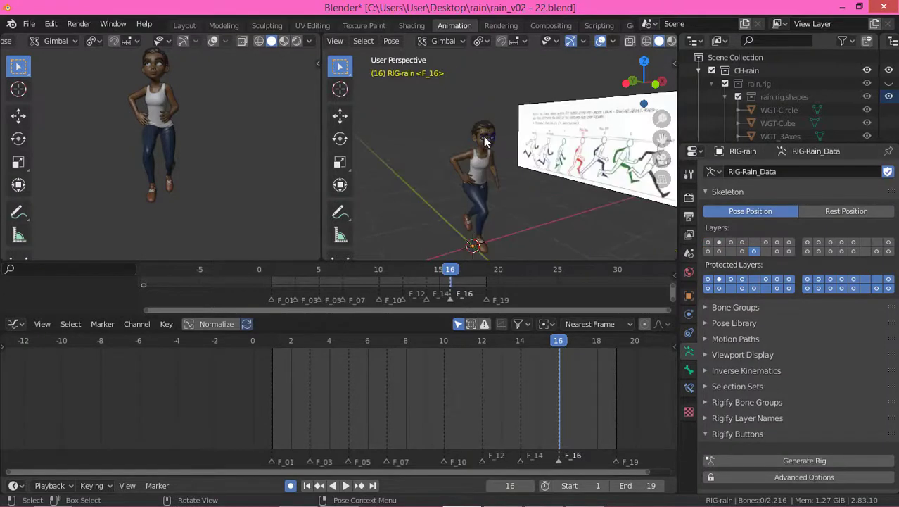
{"action": "left_click", "coordinate": [743, 242]}
Select the TGT-Eyes control and reposition it in front of the character's face at frame 16.
{"action": "left_click", "coordinate": [571, 179]}
{"action": "middle_click_drag", "start_coordinate": [571, 180], "coordinate": [531, 164]}
{"action": "key", "text": "g"}
{"action": "left_click", "coordinate": [520, 158]}
{"action": "key", "text": "g"}
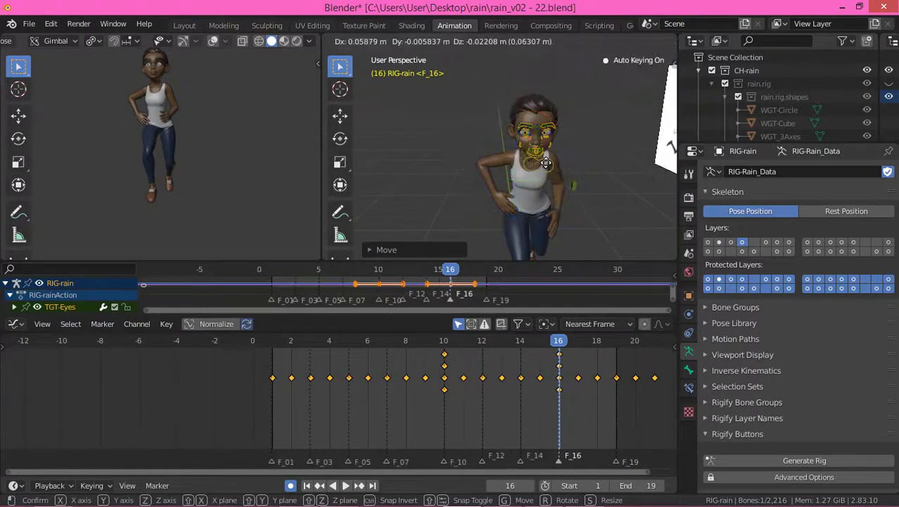
{"action": "left_click", "coordinate": [550, 163]}
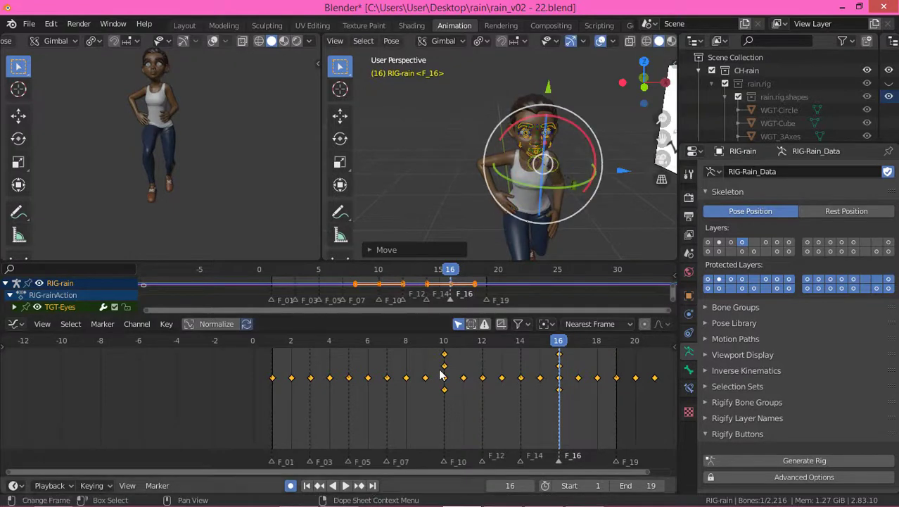
Delete the TGT-Eyes control's keyframes, including those at frames 10 and 16.
{"action": "key", "text": "x"}
{"action": "left_click", "coordinate": [470, 395]}
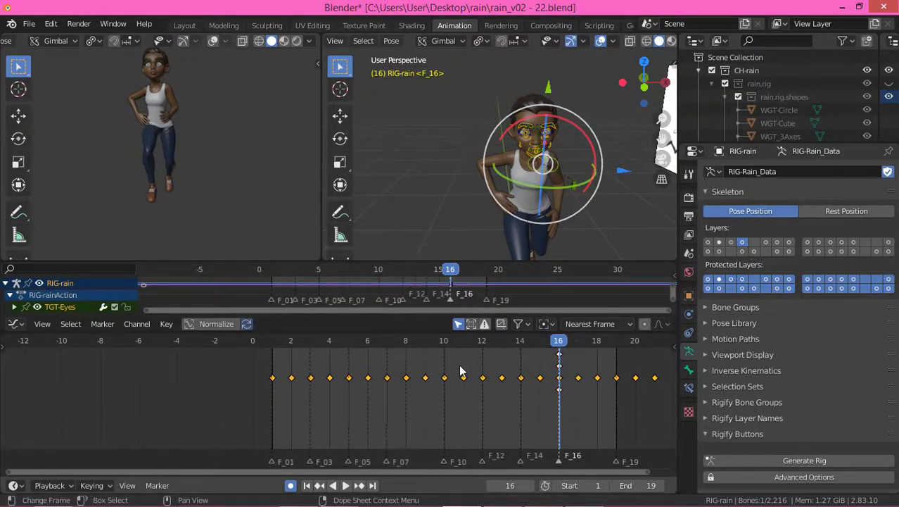
{"action": "left_click_drag", "start_coordinate": [449, 371], "coordinate": [581, 395]}
{"action": "key", "text": "x"}
{"action": "left_click", "coordinate": [581, 395]}
Play back the run cycle with overlays hidden to check the eye direction, then stop it and inspect the character.
{"action": "key", "text": "space"}
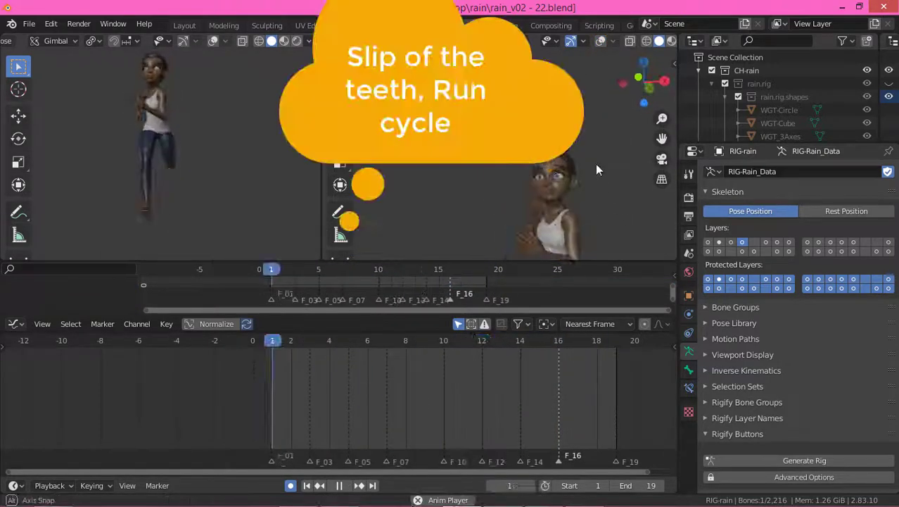
{"action": "scroll", "coordinate": [573, 176], "scroll_direction": "down", "scroll_amount": 5}
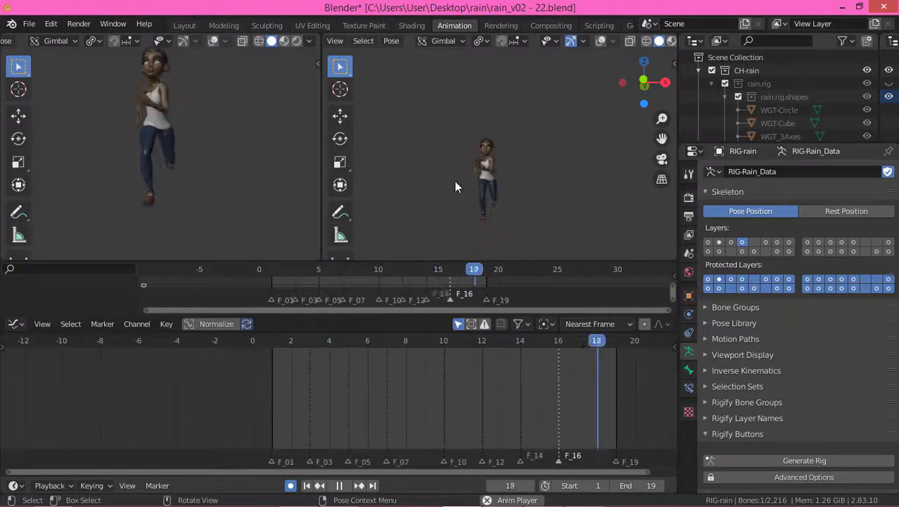
{"action": "left_click", "coordinate": [490, 176]}
{"action": "key", "text": "space"}
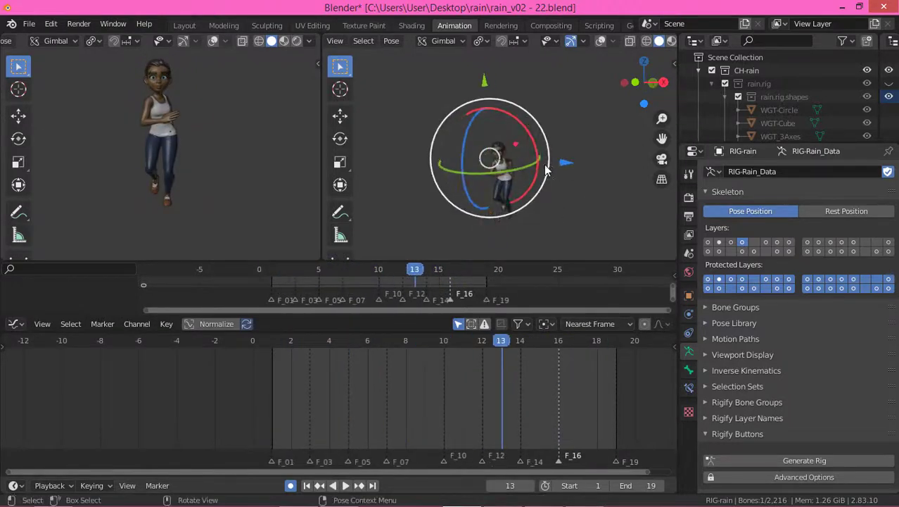
{"action": "scroll", "coordinate": [472, 176], "scroll_direction": "up", "scroll_amount": 3}
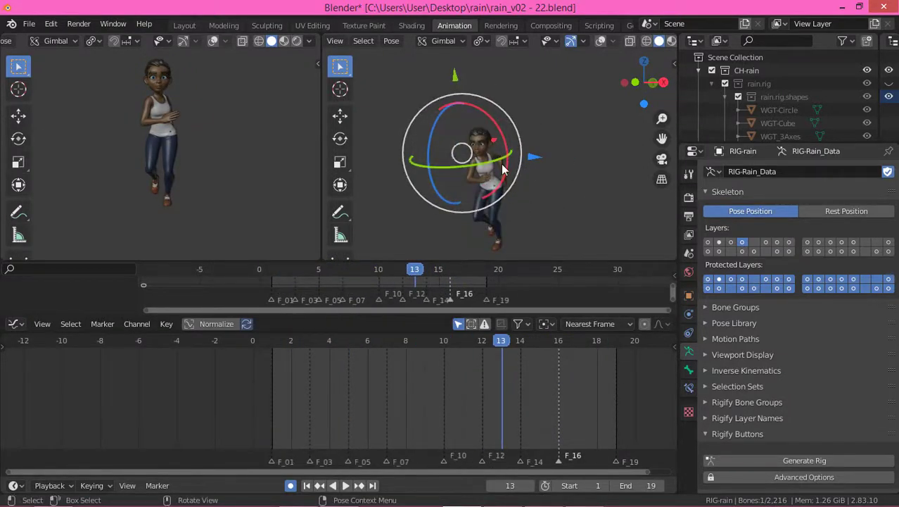